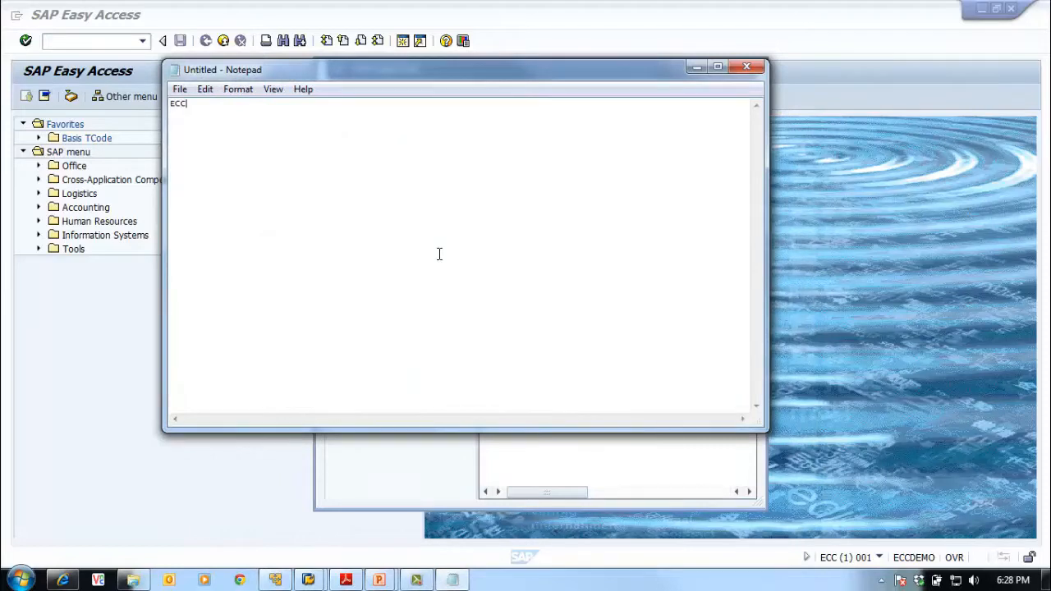
Write the lines 'ECC -> ECQ' and 'RFC -> ECQCLNT001', then begin a 'Server' line
text(->)
text( EC)
text(C)
key(Return)
text(RFC -> C)
key(BackSpace)
text(EC)
text(Q)
text(C)
text(LNT)
text(001)
text(Server)
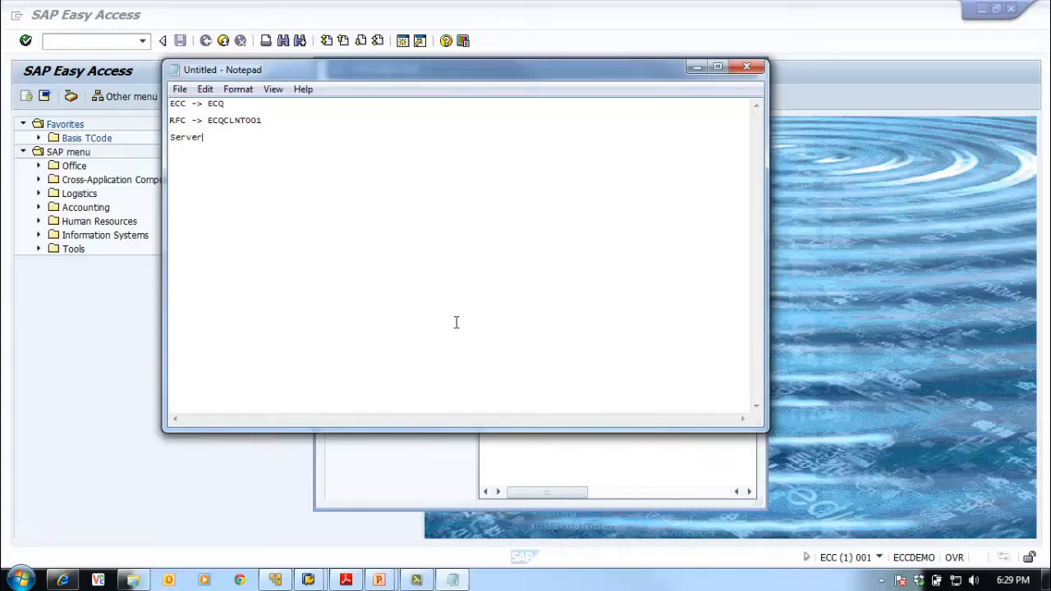
Open the 03 ECQ - SAP ECC DEV connection's properties in SAP Logon, placed beside the Notepad note
click(308, 580)
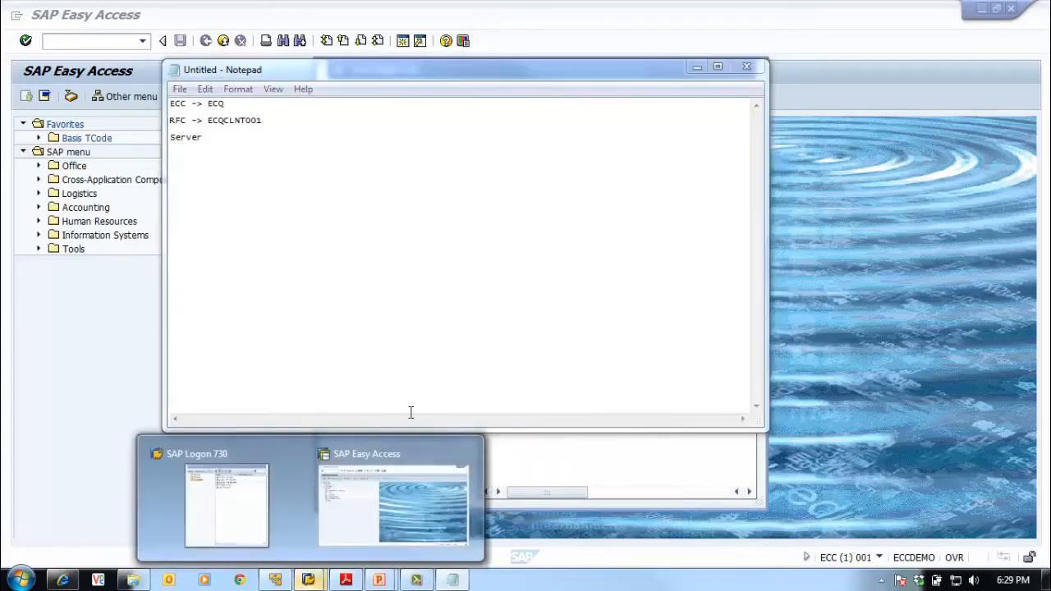
click(603, 474)
drag(578, 70, 788, 54)
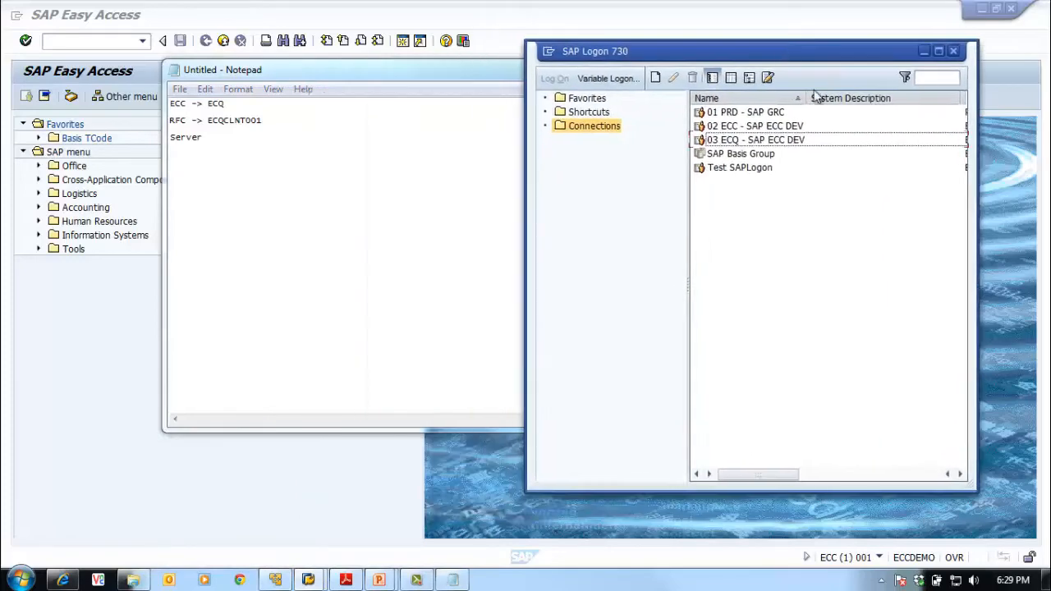
click(759, 141)
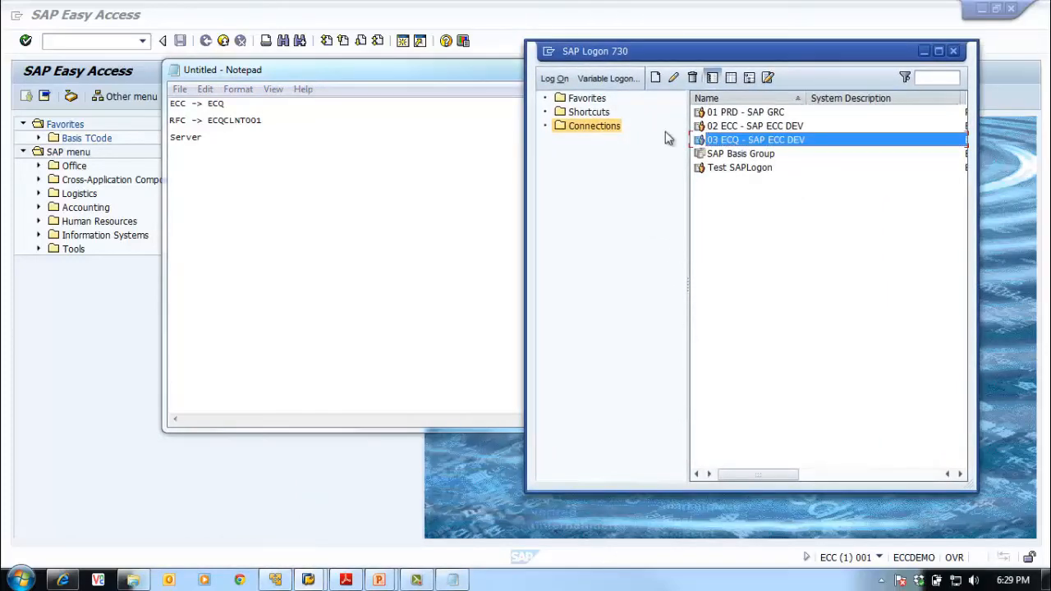
click(674, 77)
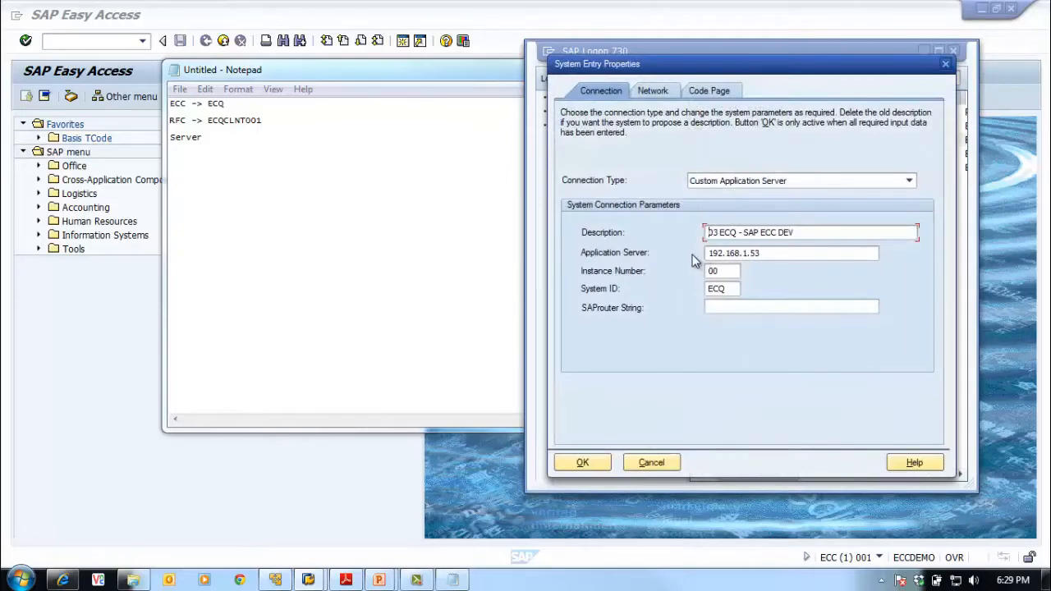
click(384, 225)
drag(428, 76, 310, 109)
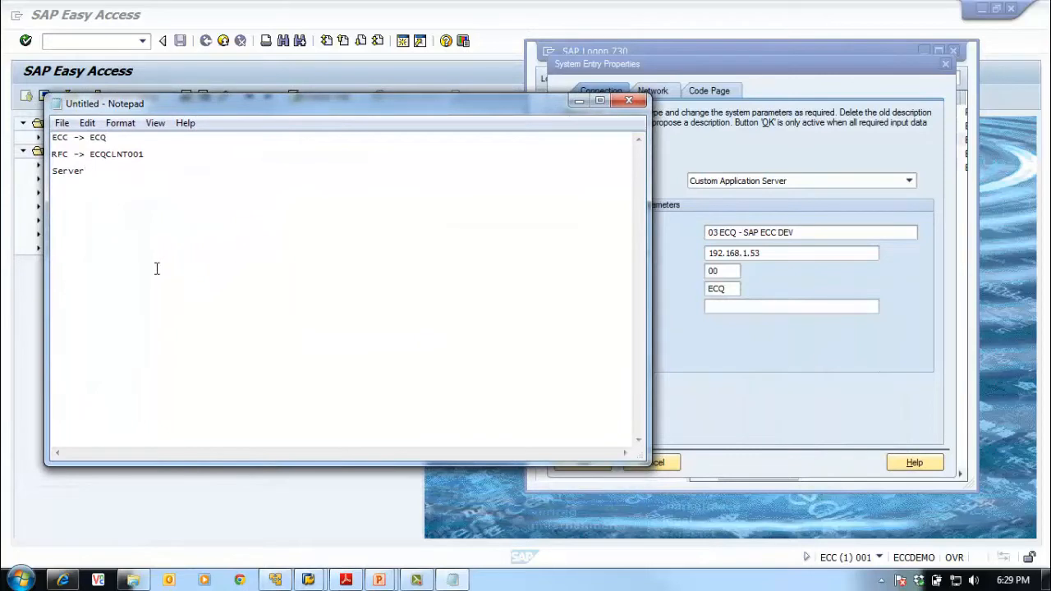
Complete the Server IP line with 192.168.1.53 and add 'Instance Number : 00' below it
text(IP :)
text(192.168.1.53)
key(Return)
drag(648, 273, 536, 273)
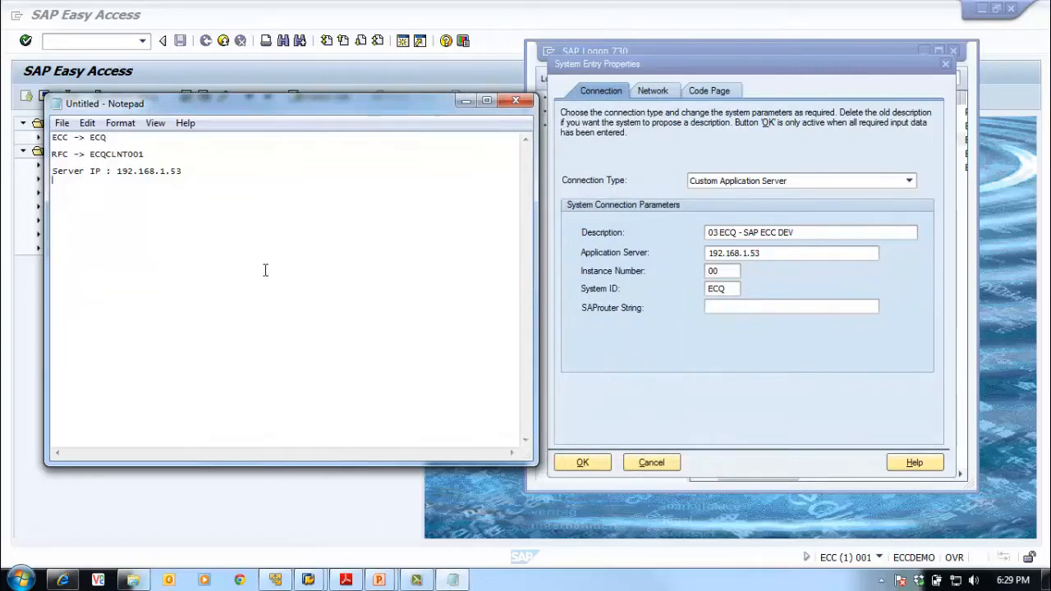
text(Instance Number )
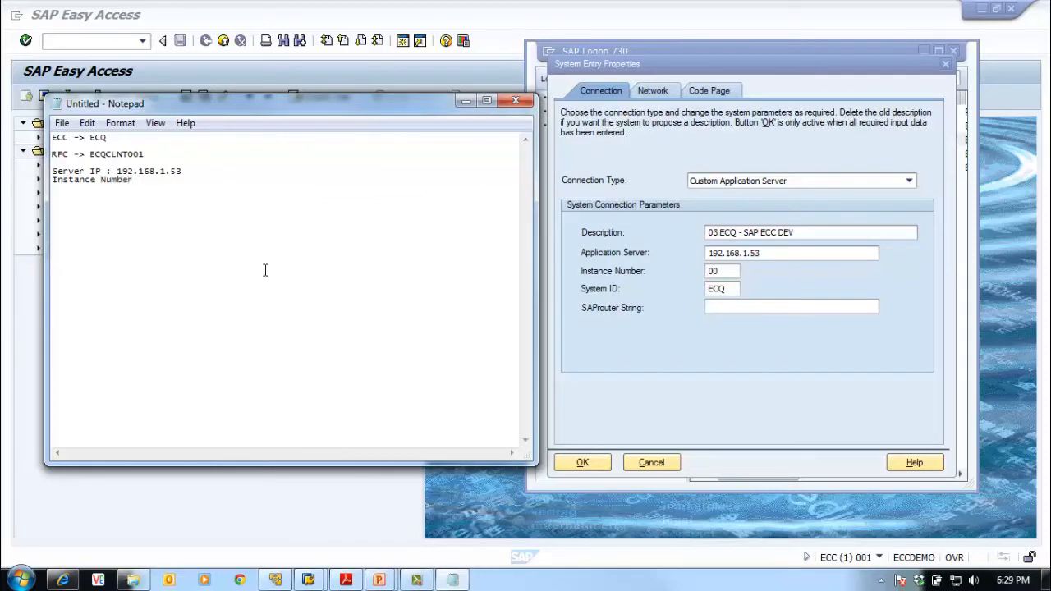
text(: 00)
Align the colons and add 'Client : 001' plus empty 'User Id' and 'Password' lines
click(107, 170)
key(Tab)
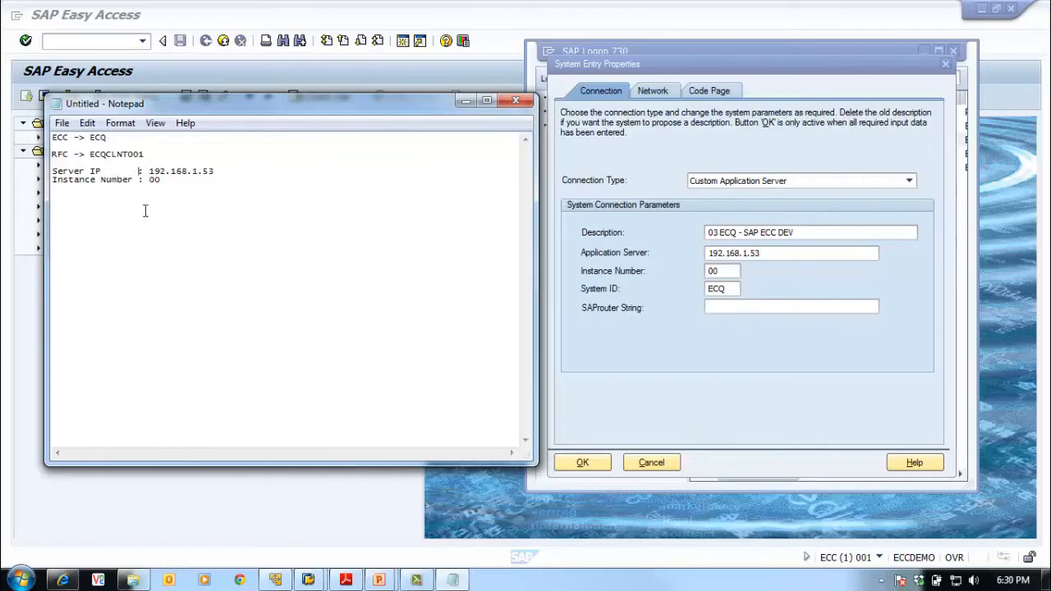
click(113, 200)
key(Return)
text(Client)
key(Tab)
key(Tab)
text(:)
text( 001)
text(User)
text( Id)
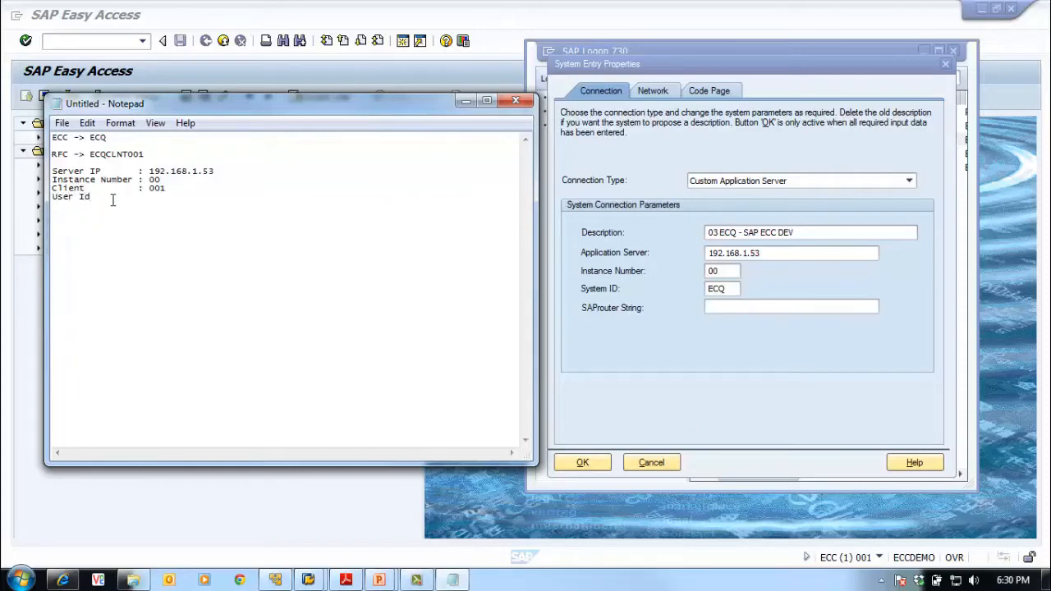
text(         :)
key(Return)
text(Password        :)
Cancel the ECQ properties dialog without changes and select the 03 ECQ connection for logon
click(642, 363)
click(651, 463)
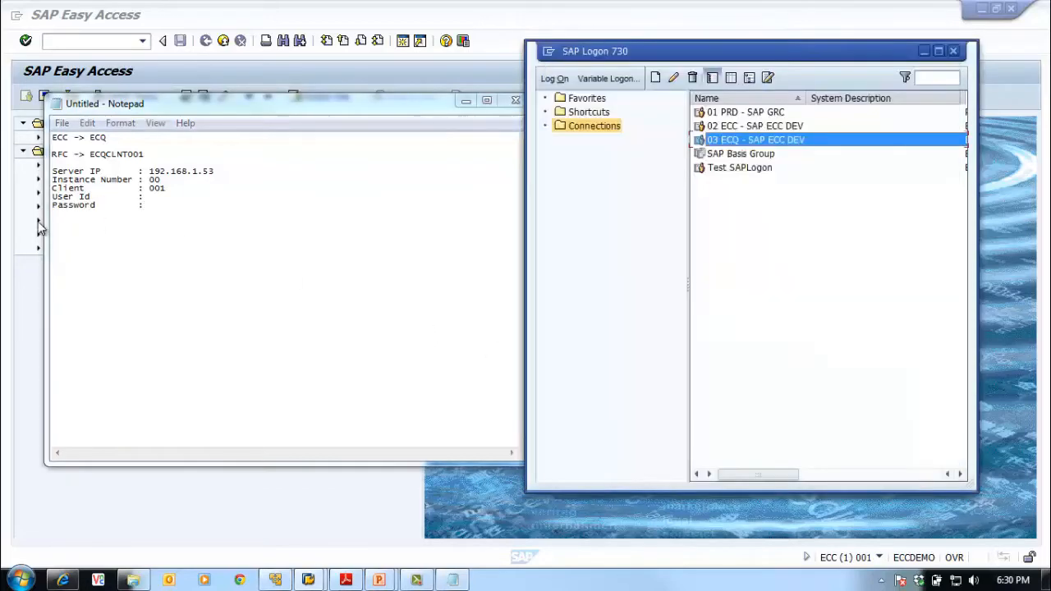
click(162, 203)
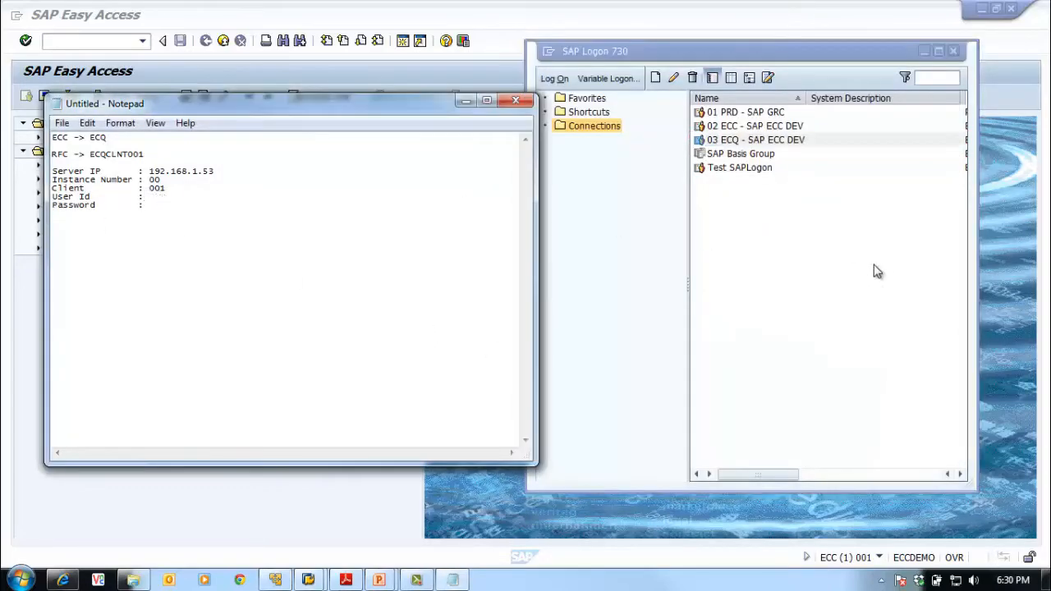
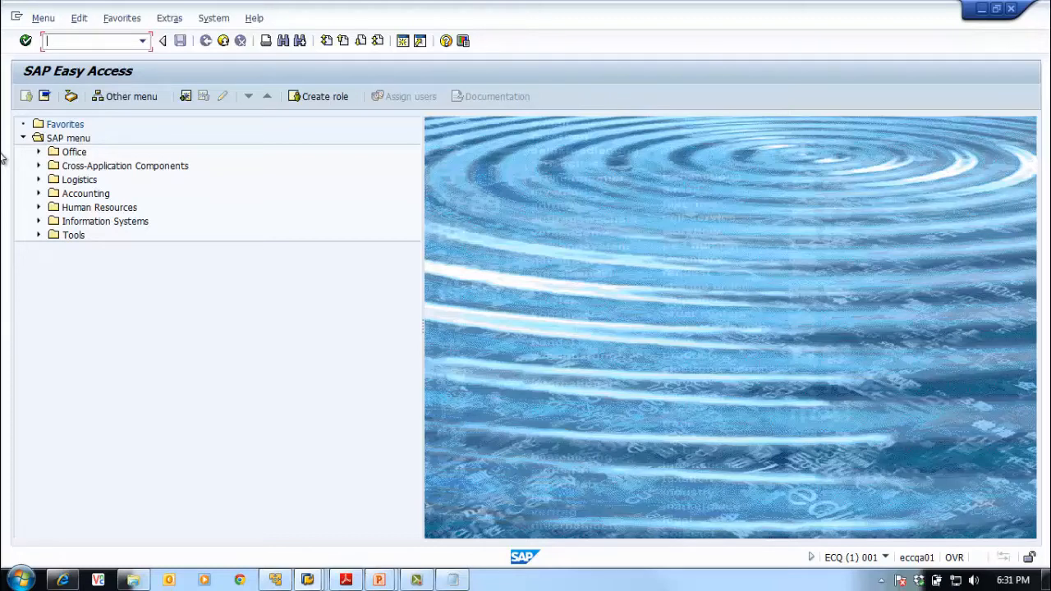
Open user maintenance (SU01), enter user name RFC_ECQ_001 and copy it for the notes
text(se16)
key(Return)
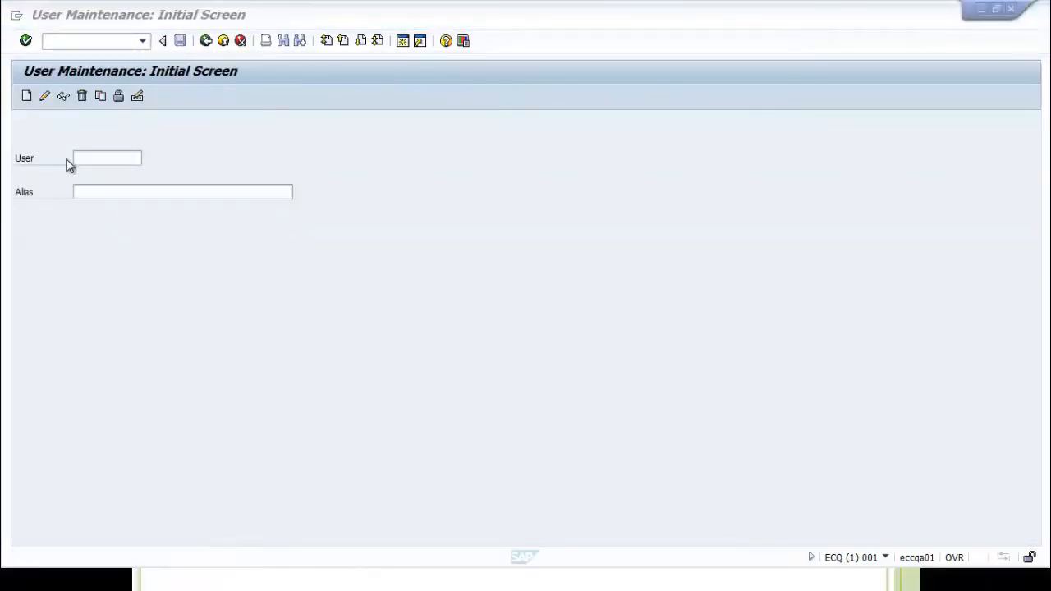
click(83, 160)
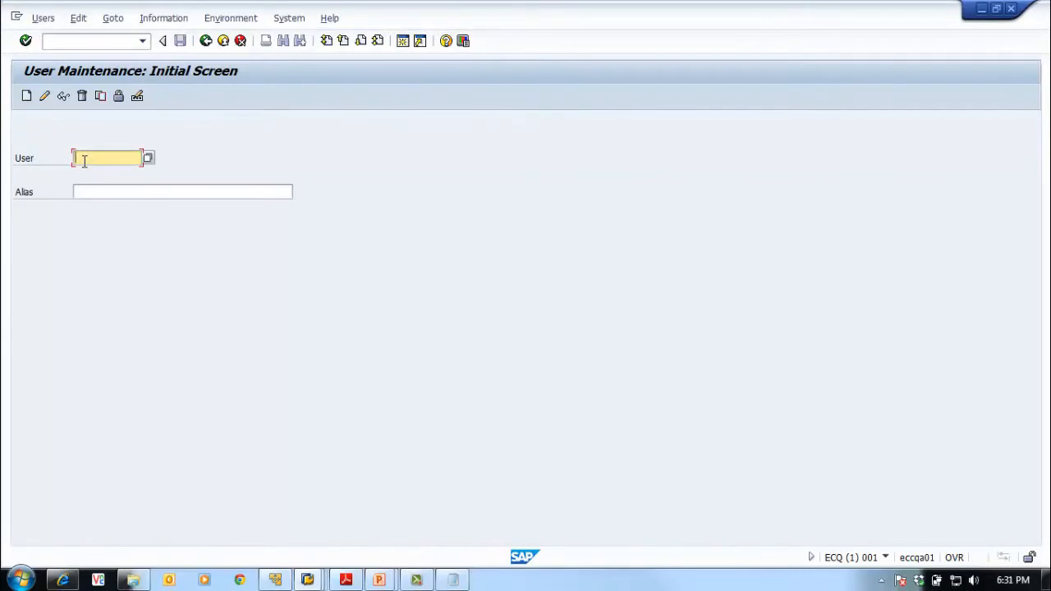
text(BFC)
text(_)
text(E)
text(C)
text(Q)
text(_001)
drag(73, 158, 158, 158)
key(ctrl+c)
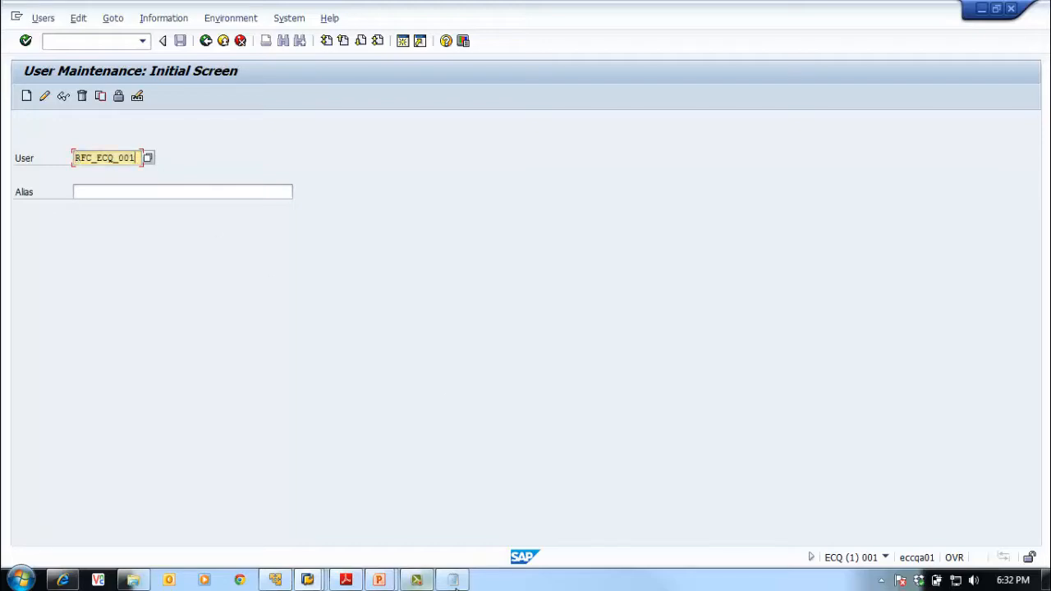
click(453, 580)
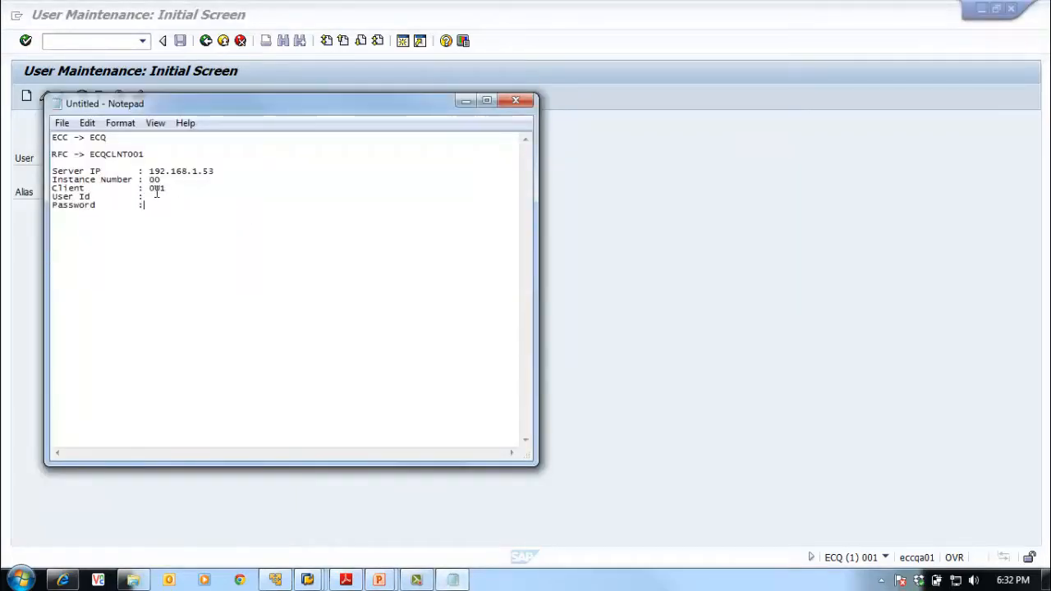
Paste RFC_ECQ_001 after 'User Id :' in the Notepad notes and return to SAP
click(163, 197)
key(ctrl+v)
click(605, 311)
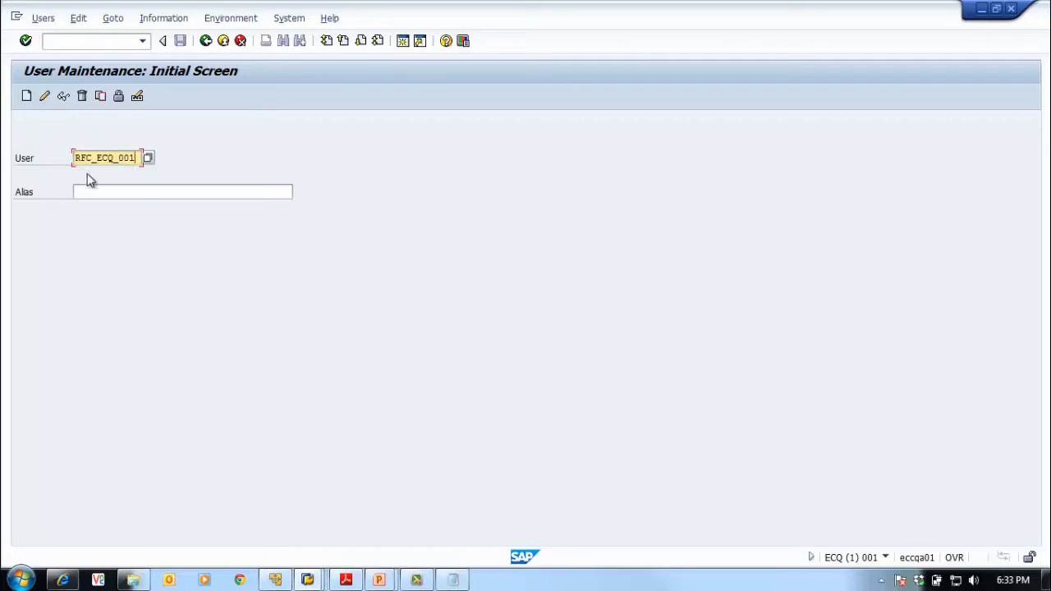
Create user RFC_ECQ_001 with last name 'RFC Connection' and first name from ECC
click(27, 97)
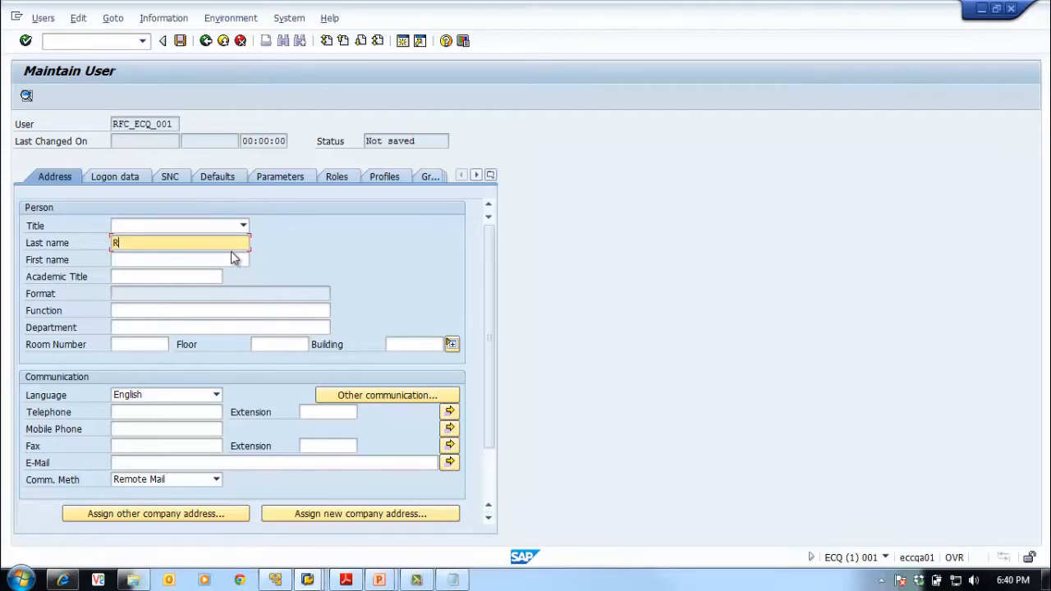
text(RFC Coonec)
text(nn)
text(ection)
key(Tab)
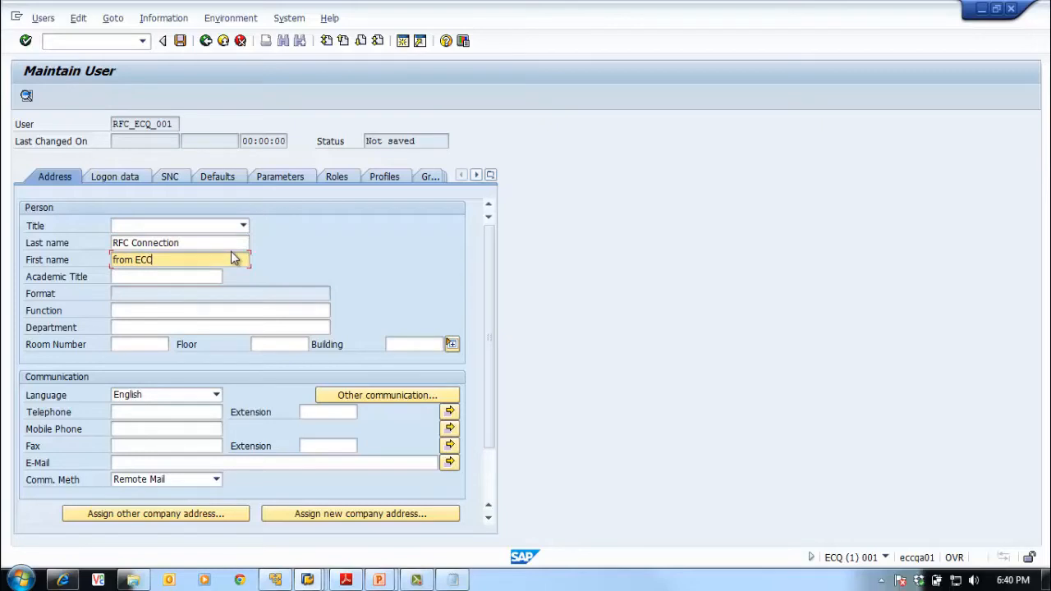
click(453, 577)
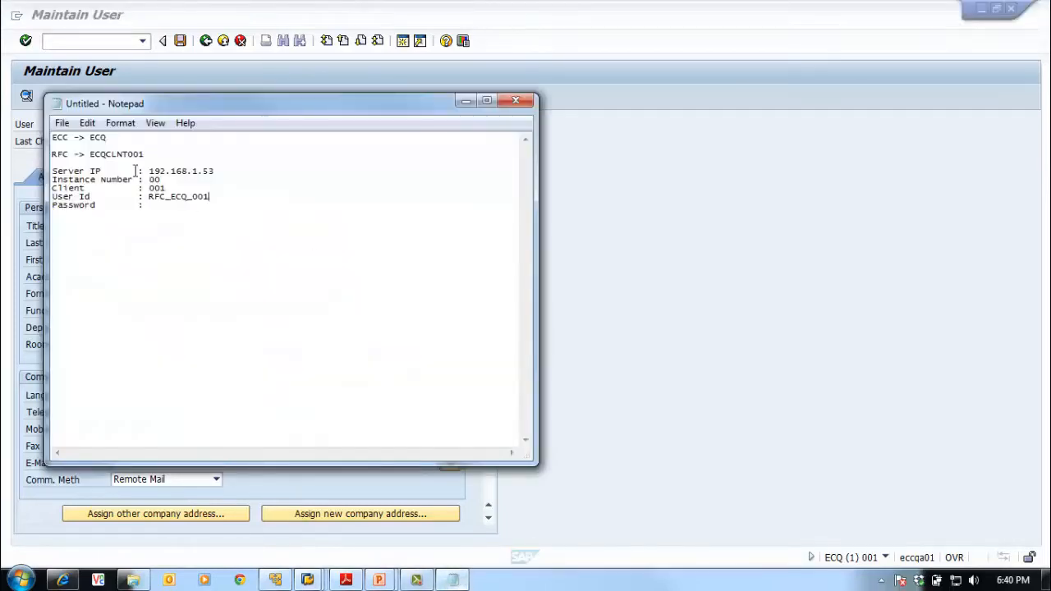
drag(168, 115, 374, 117)
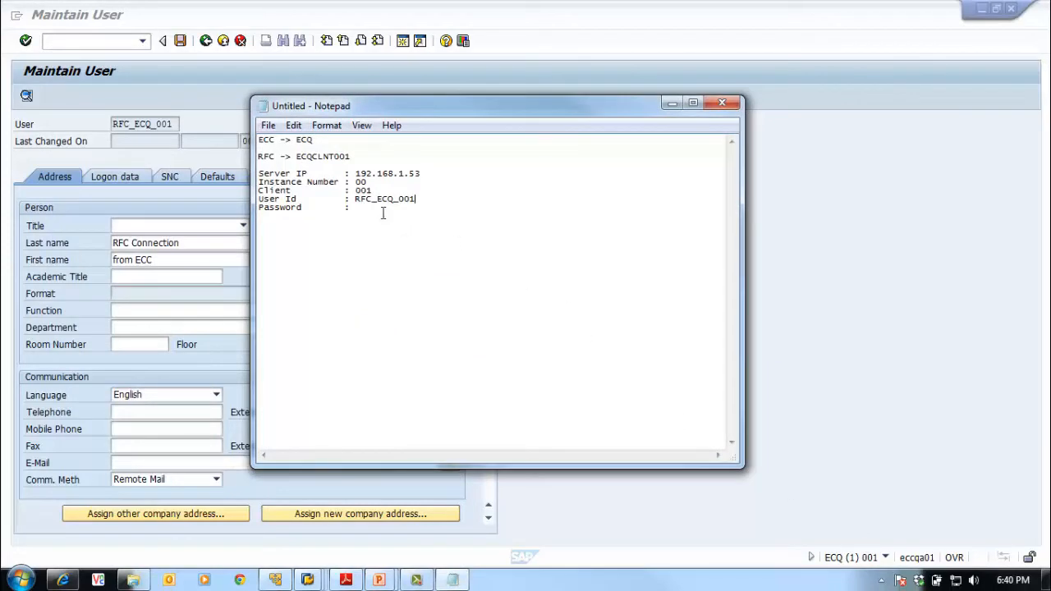
click(178, 257)
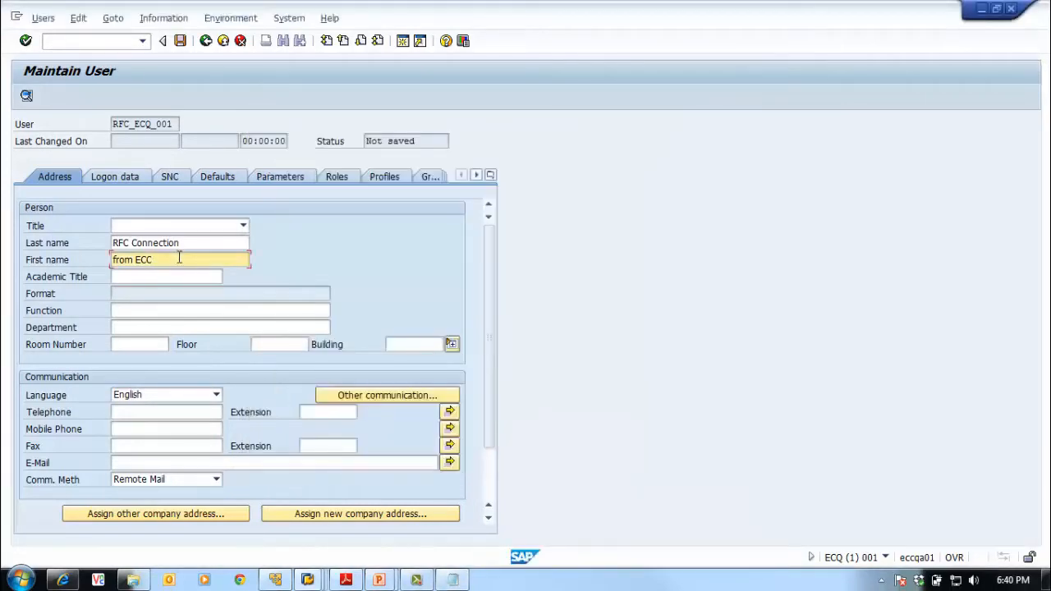
click(120, 176)
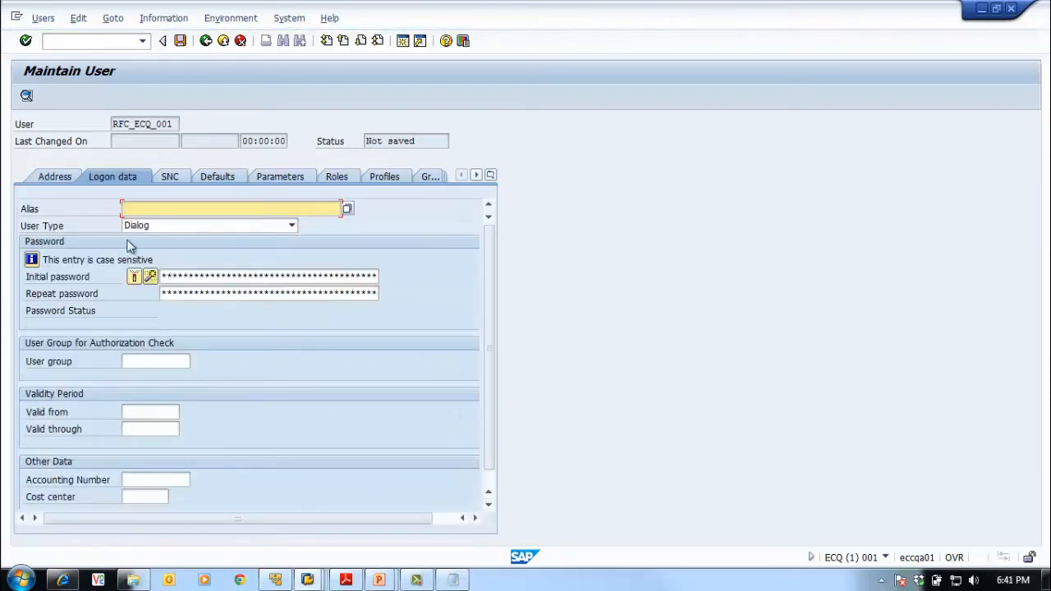
Set RFC_ECQ_001's user type to Communications Data
click(229, 227)
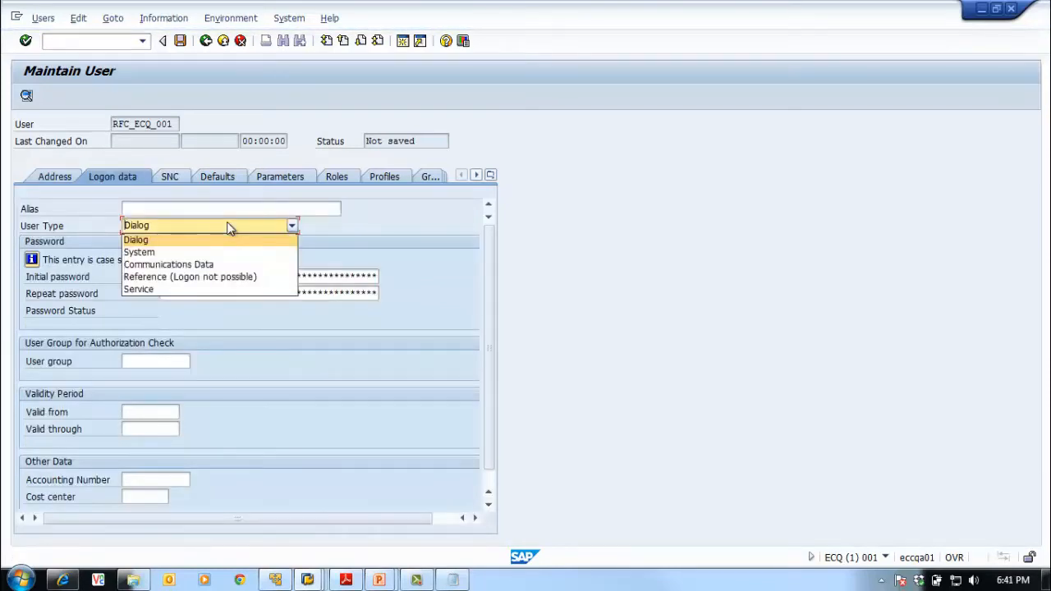
click(231, 265)
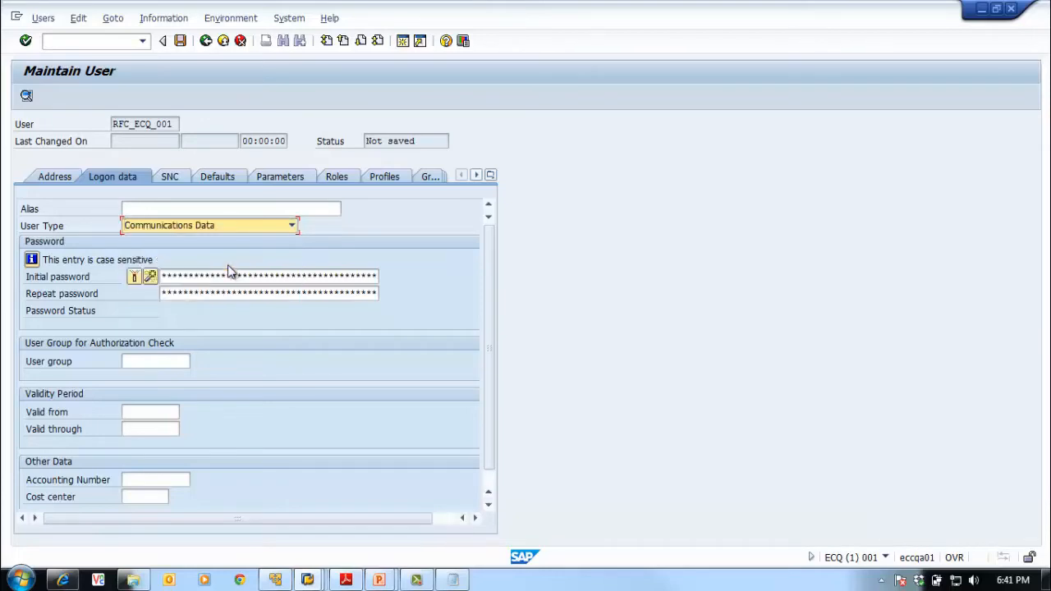
click(201, 277)
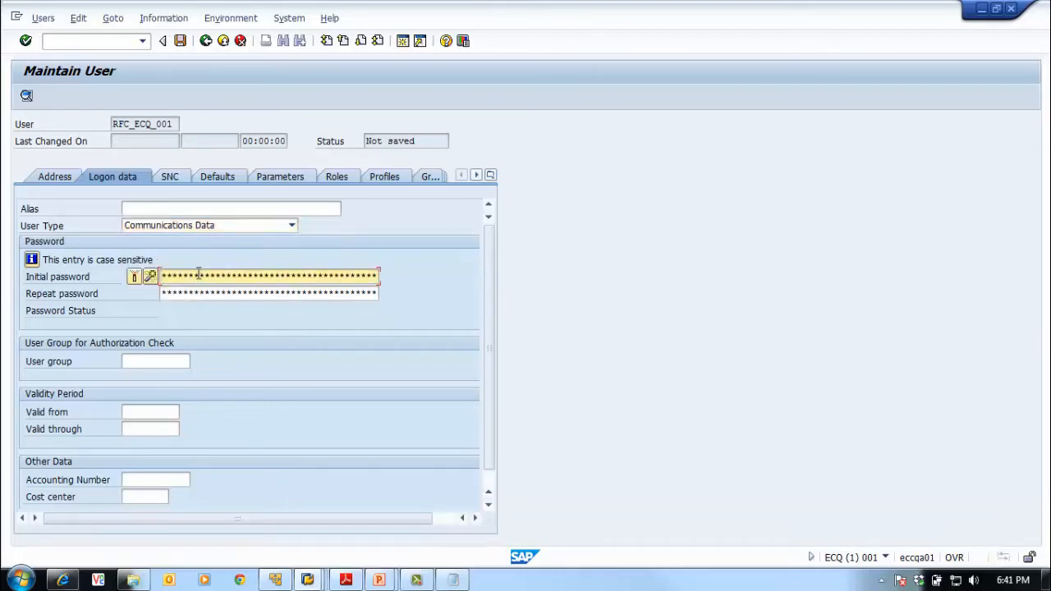
Copy the password from the notes into Initial and Repeat password, then view role assignments
click(445, 579)
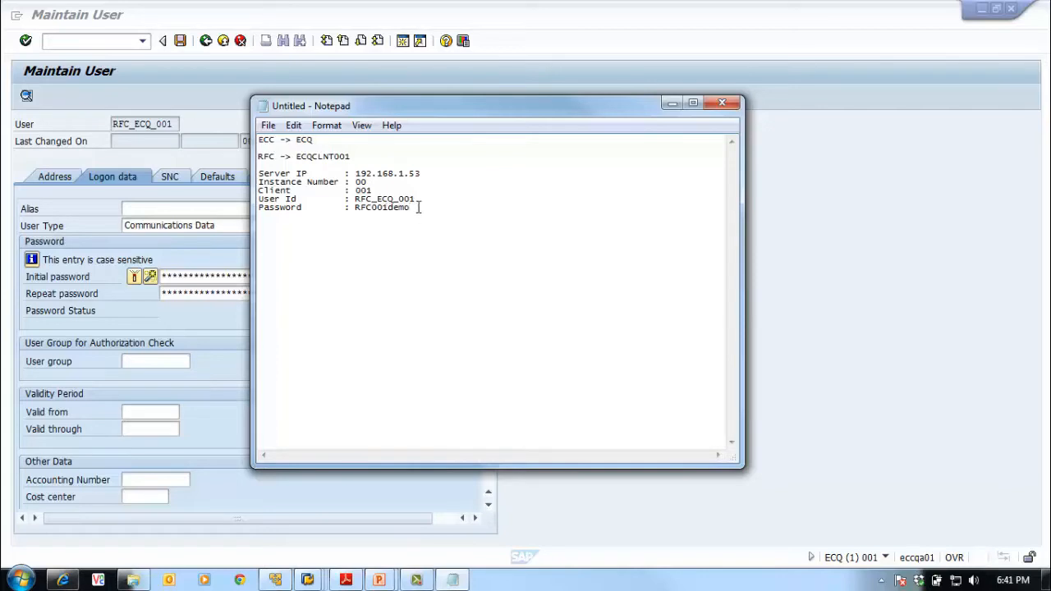
drag(418, 208, 359, 210)
click(816, 352)
click(189, 296)
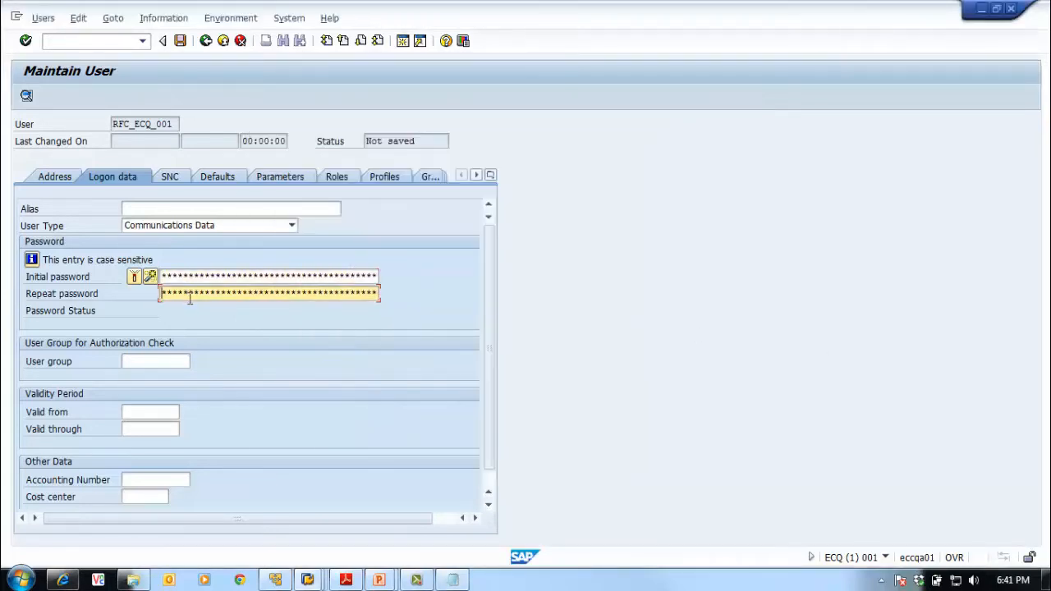
click(152, 361)
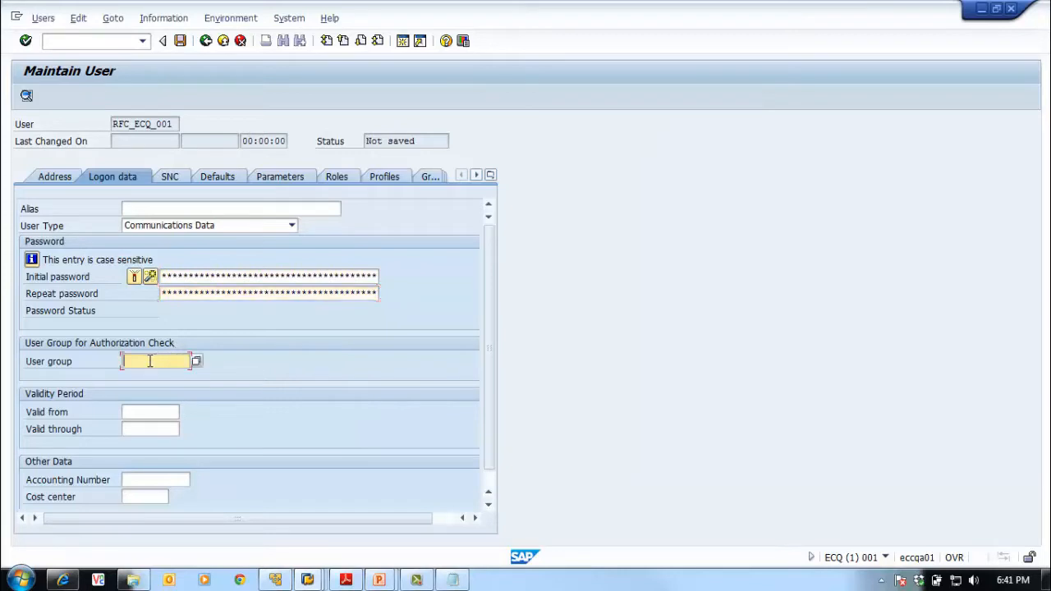
click(136, 414)
click(146, 430)
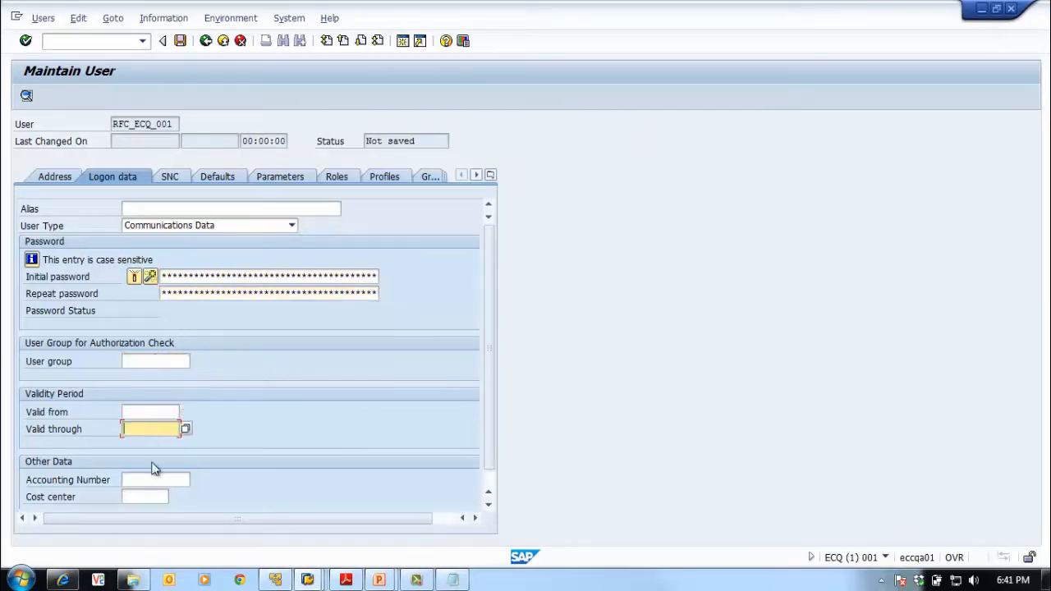
click(340, 176)
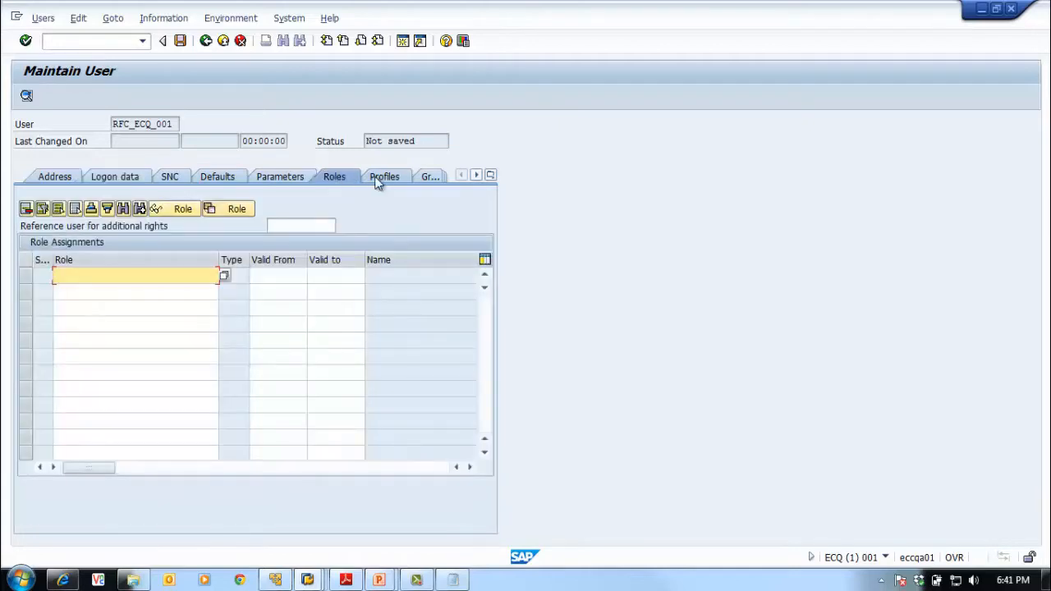
Assign the SAP_ALL profile to RFC_ECQ_001 and save the user
click(377, 178)
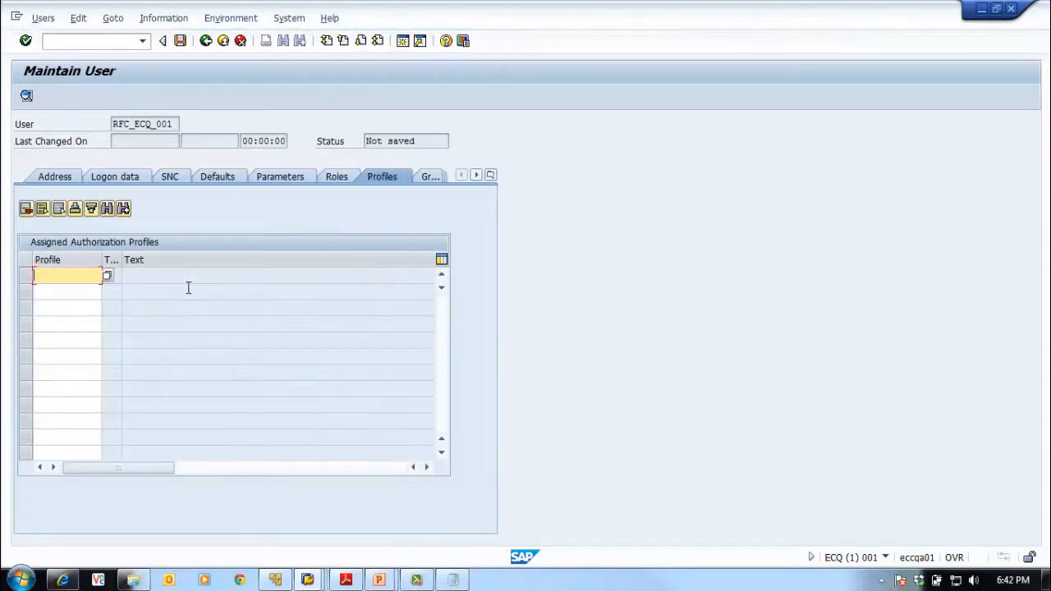
text(sap)
key(Down)
key(Down)
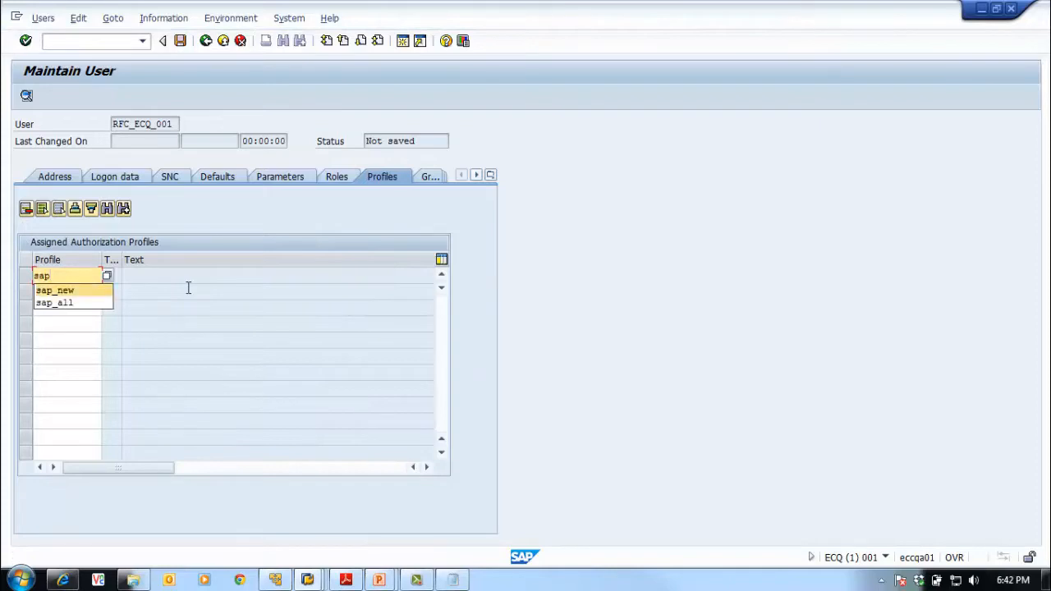
key(Return)
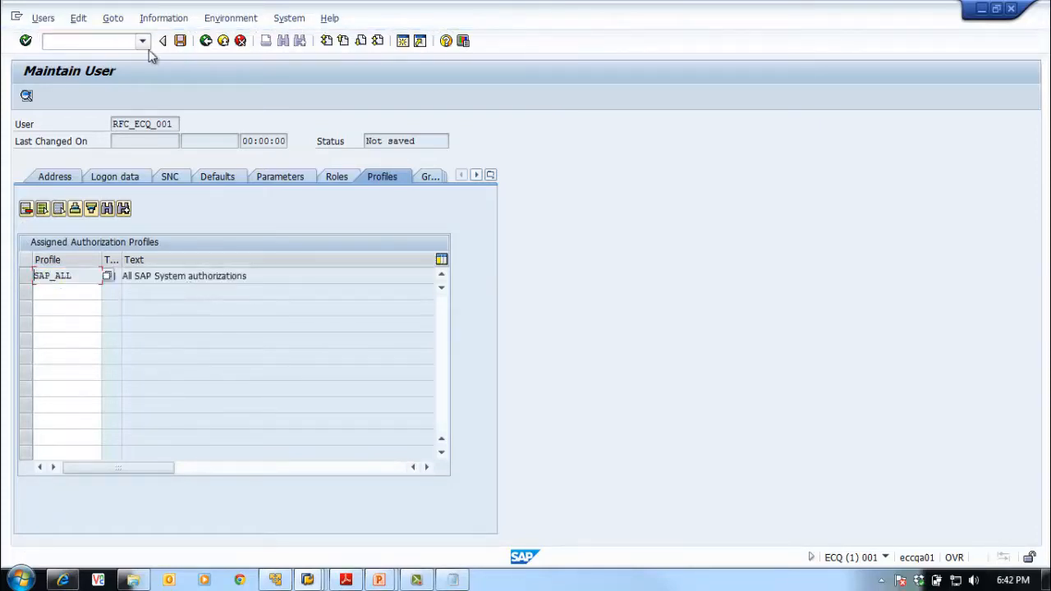
click(178, 42)
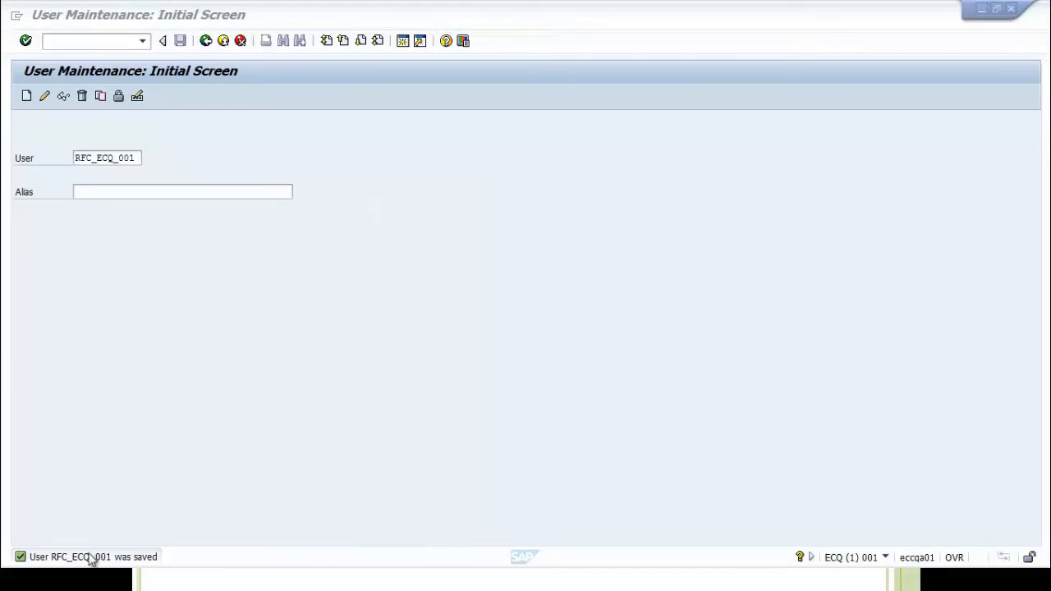
Switch to the source ECC system and run SM59 for RFC connection configuration
click(205, 41)
click(469, 581)
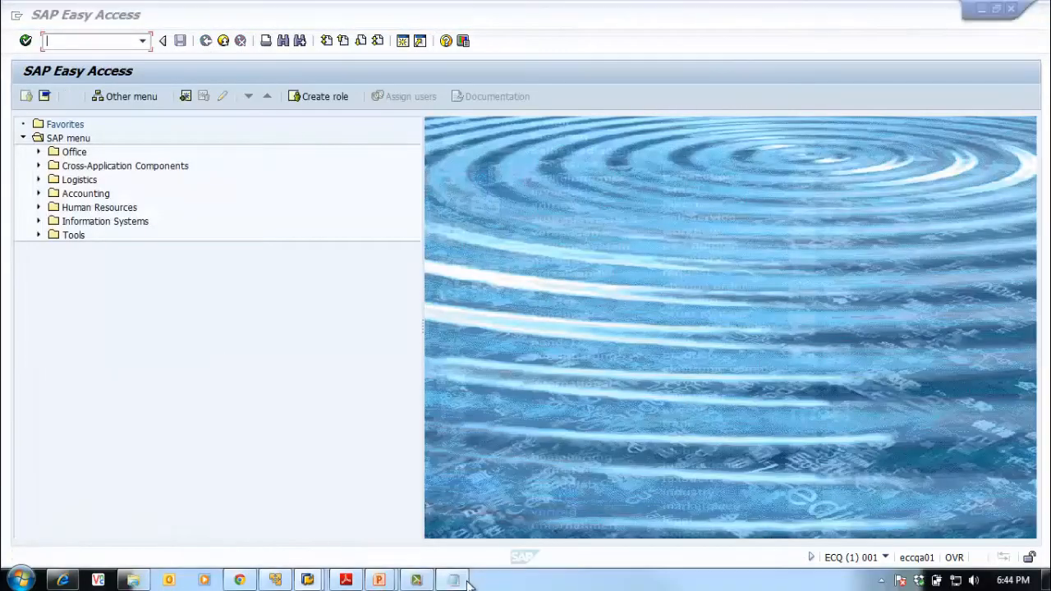
click(440, 215)
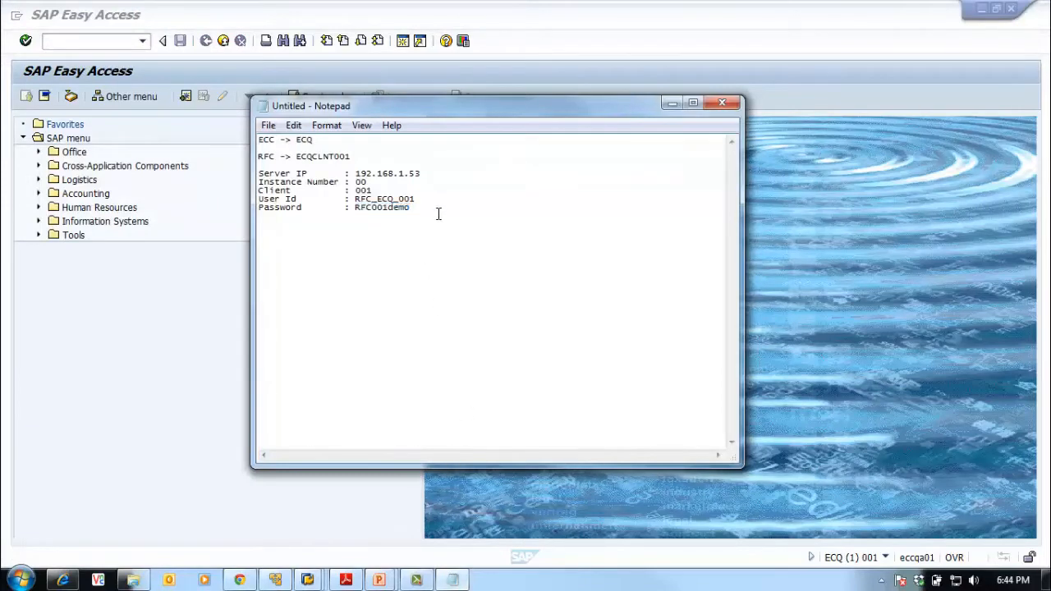
click(767, 340)
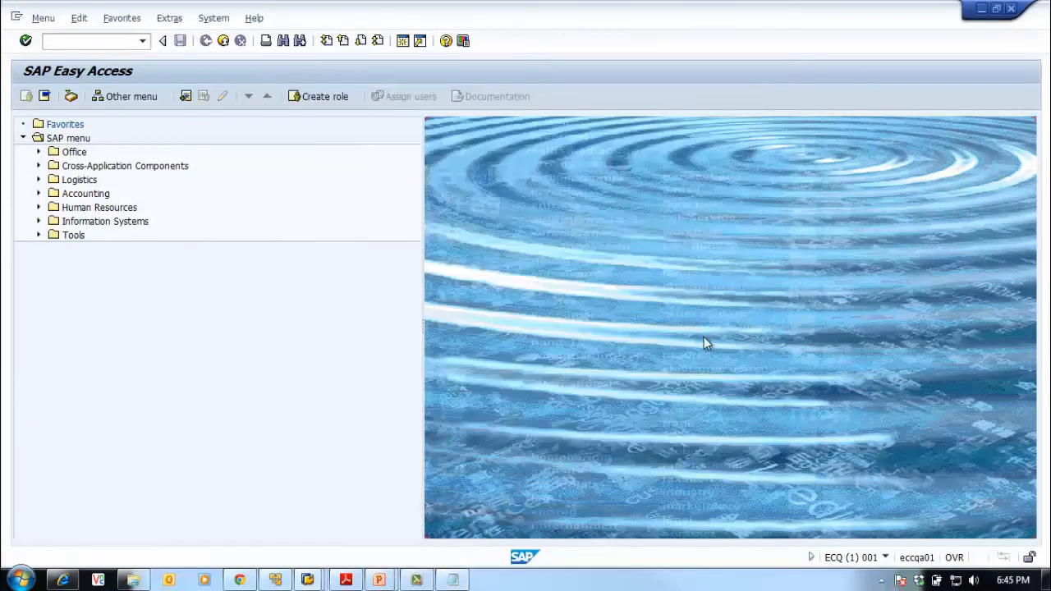
key(alt+Tab)
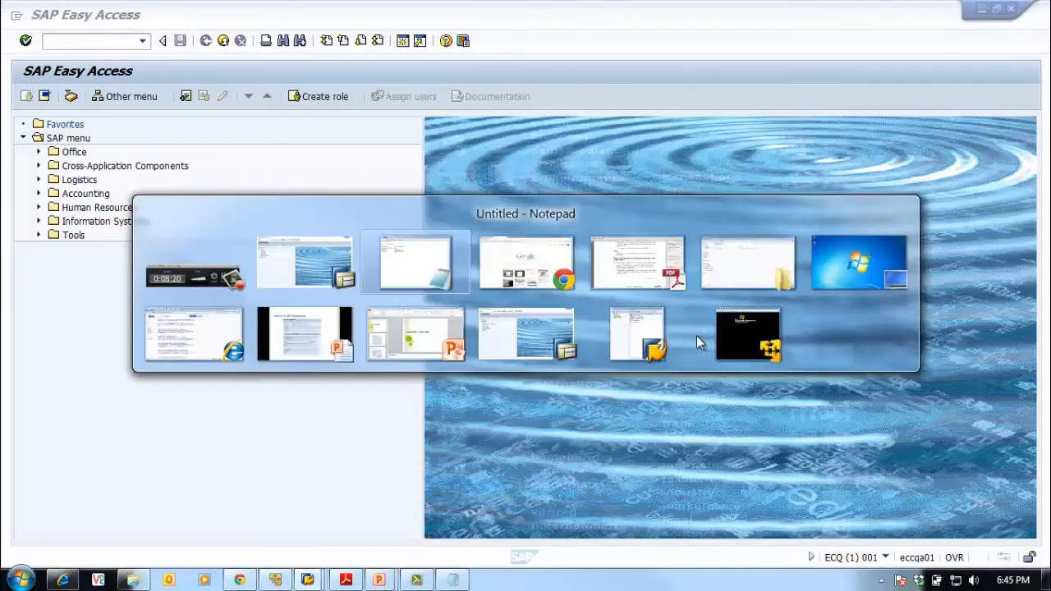
key(alt+Tab)
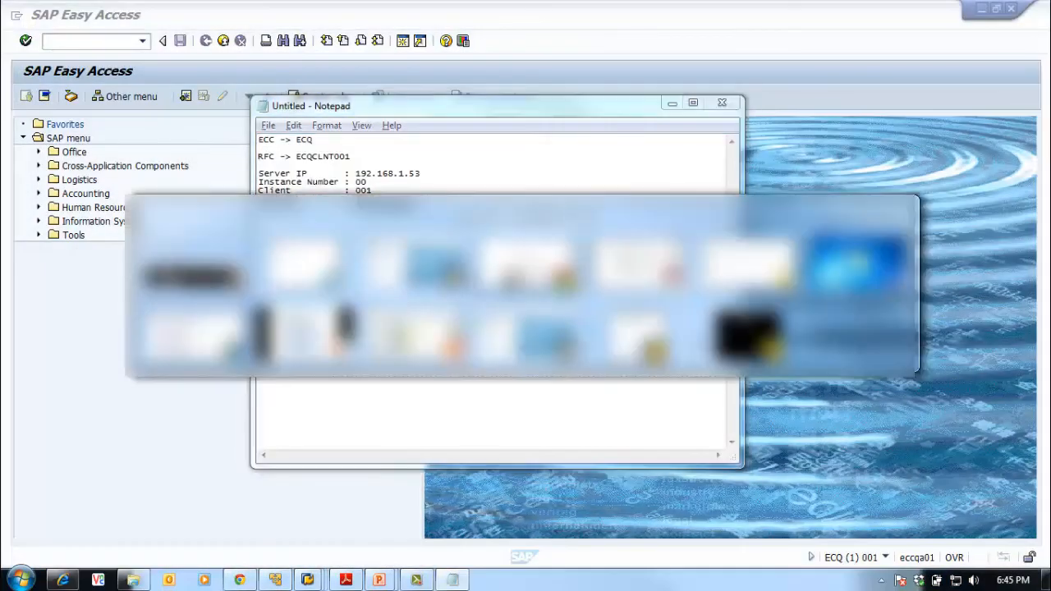
key(alt+Tab)
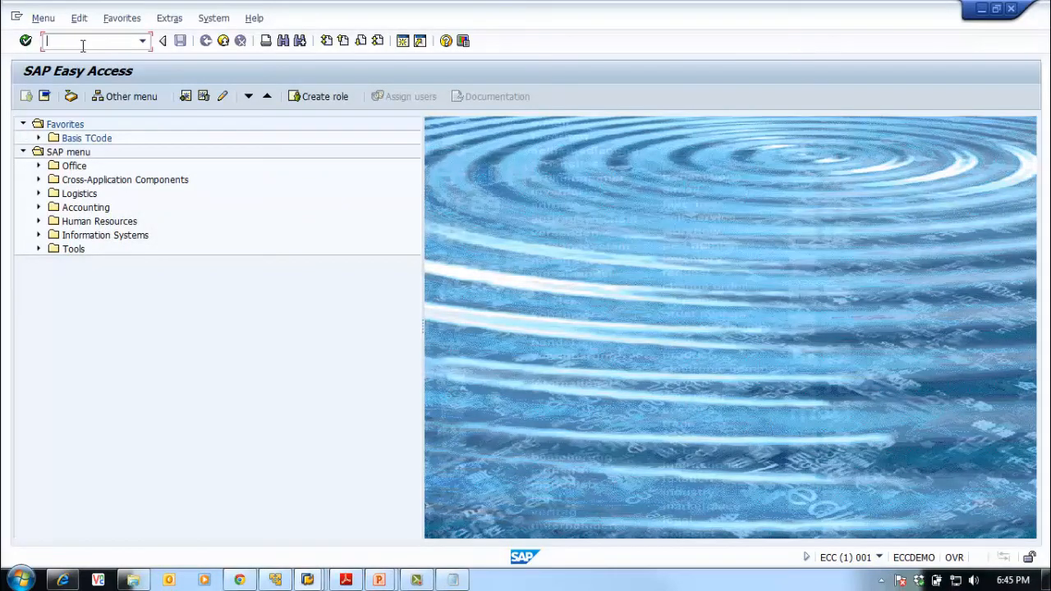
text(9)
key(Return)
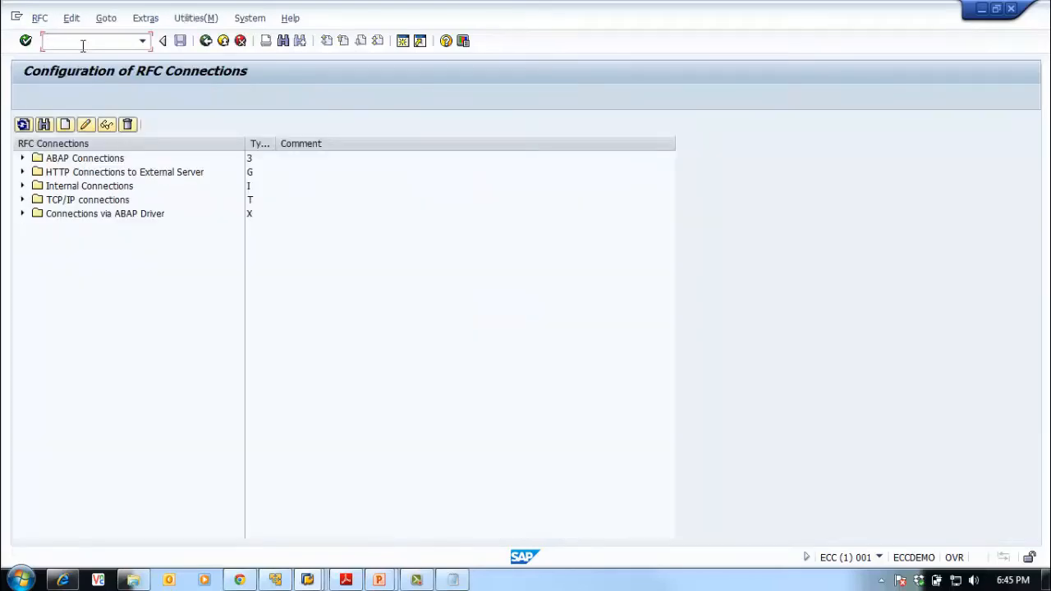
Expand ABAP Connections, compare the connection type codes, and begin a new RFC destination
click(22, 158)
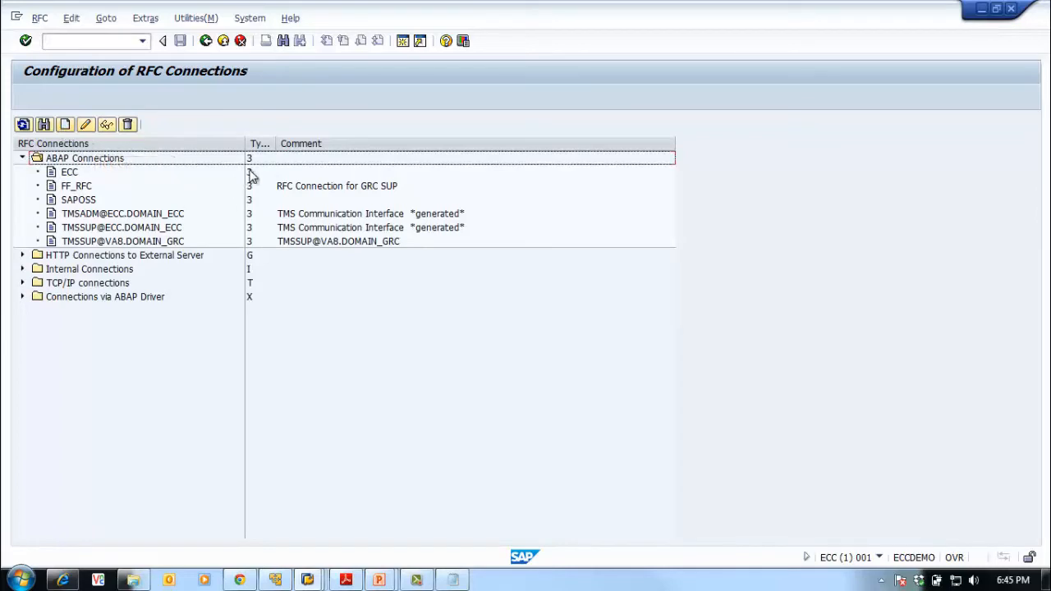
double_click(277, 145)
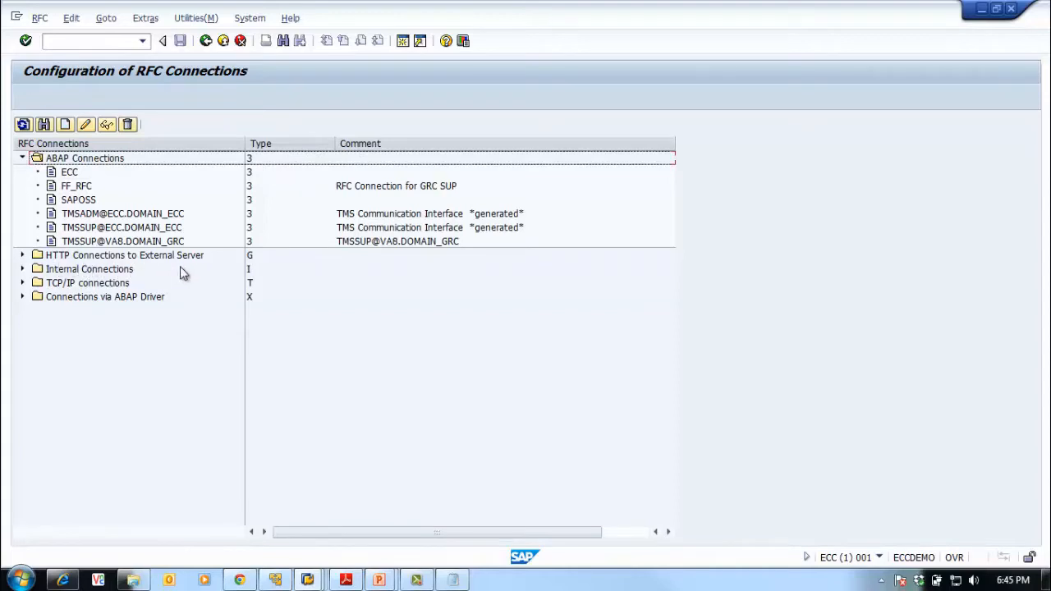
click(249, 271)
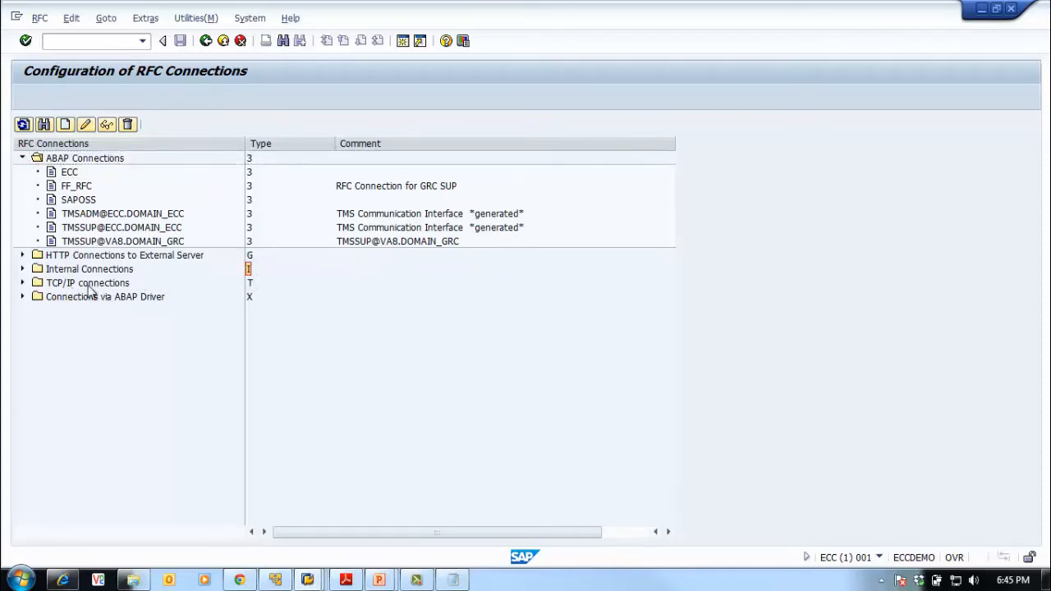
click(250, 283)
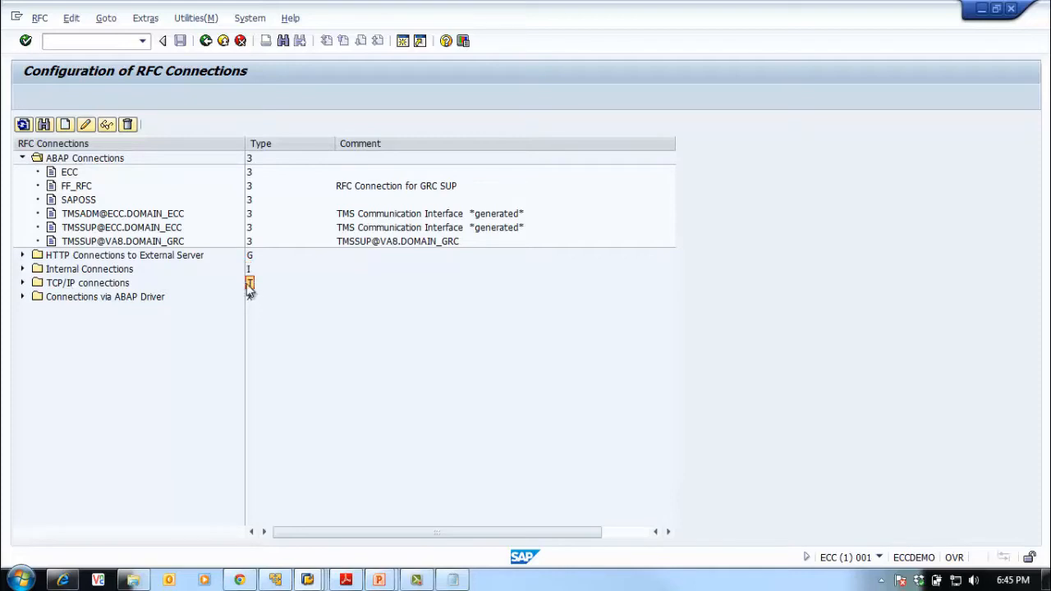
click(66, 125)
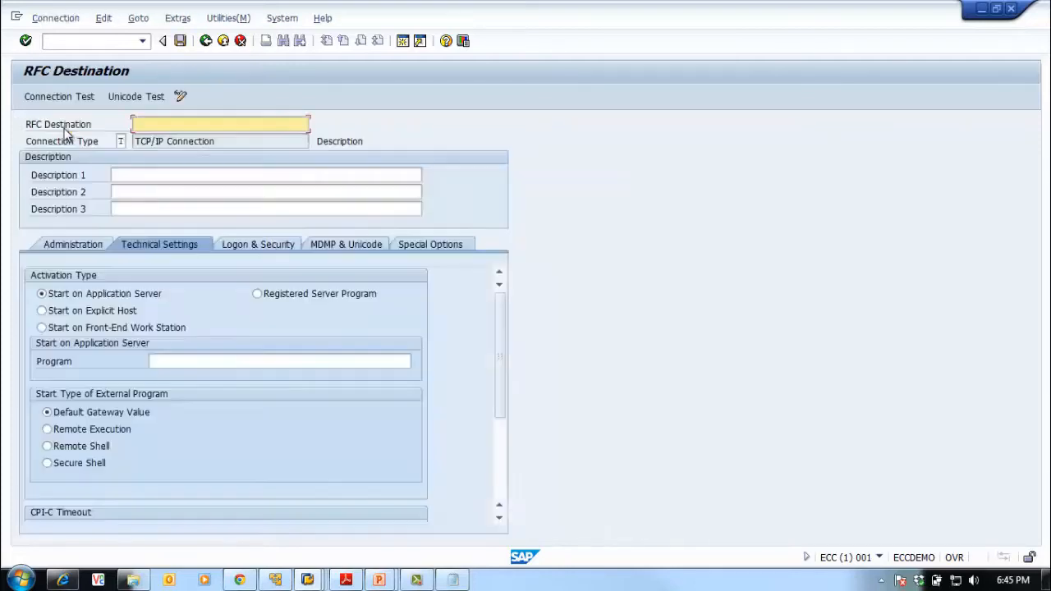
Name the destination ECQCLNT001 from the notes and set connection type 3 (ABAP System)
click(454, 580)
click(366, 221)
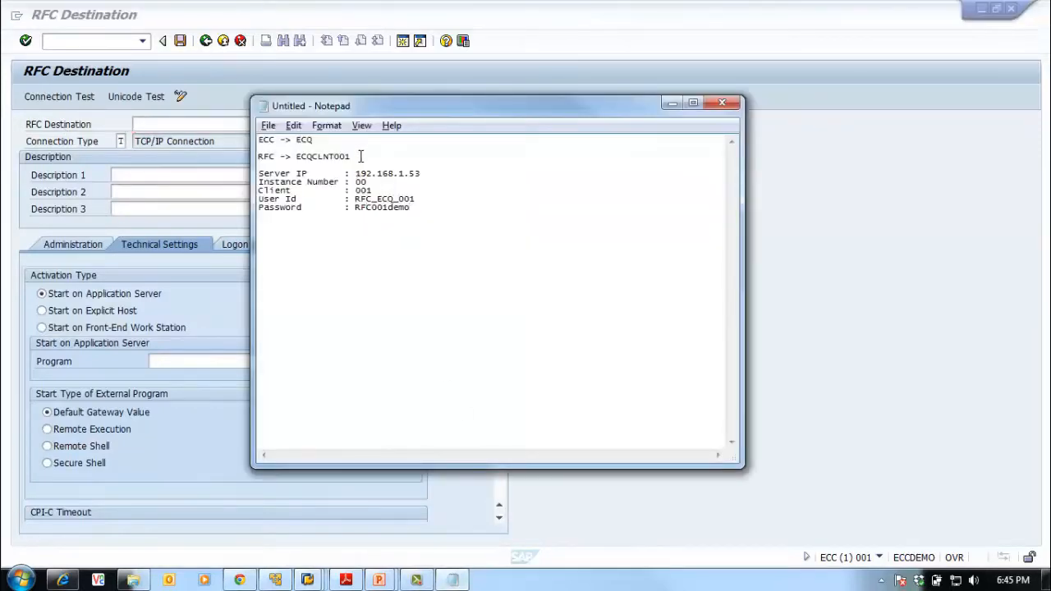
drag(361, 156, 295, 157)
key(ctrl+c)
click(196, 123)
key(ctrl+v)
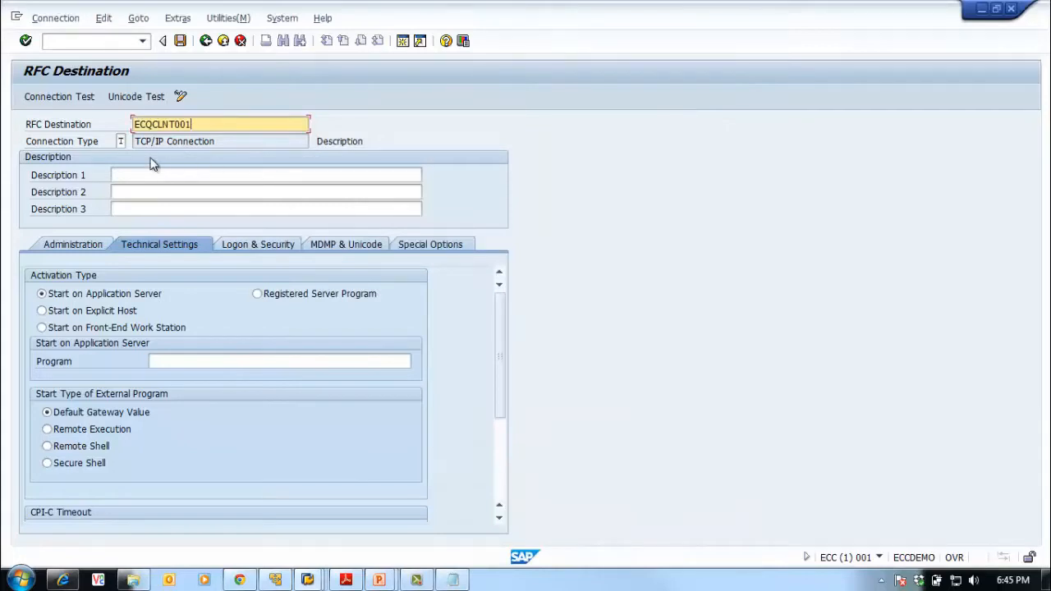
click(121, 141)
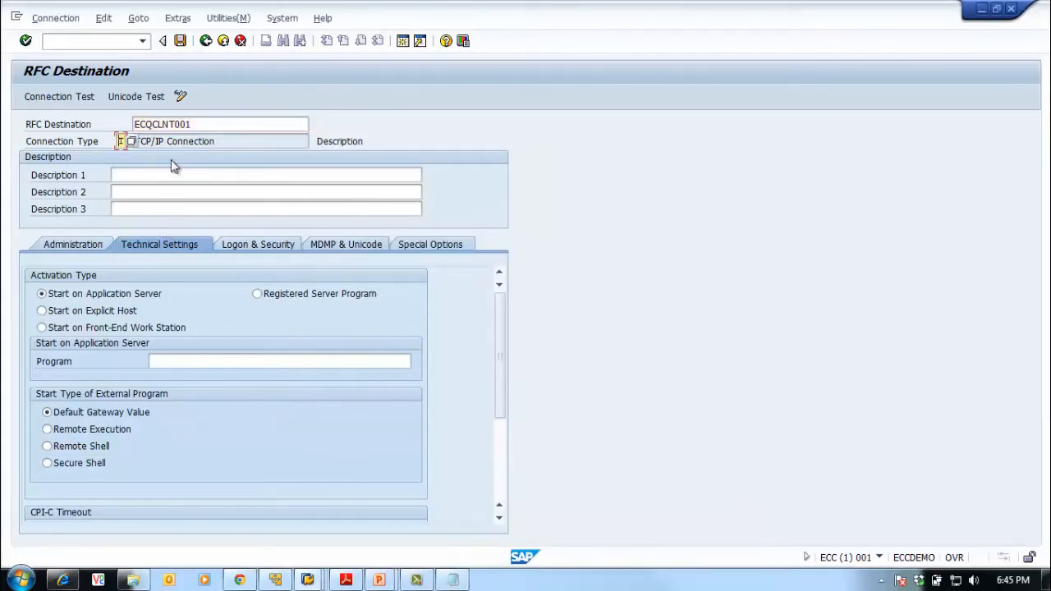
click(133, 143)
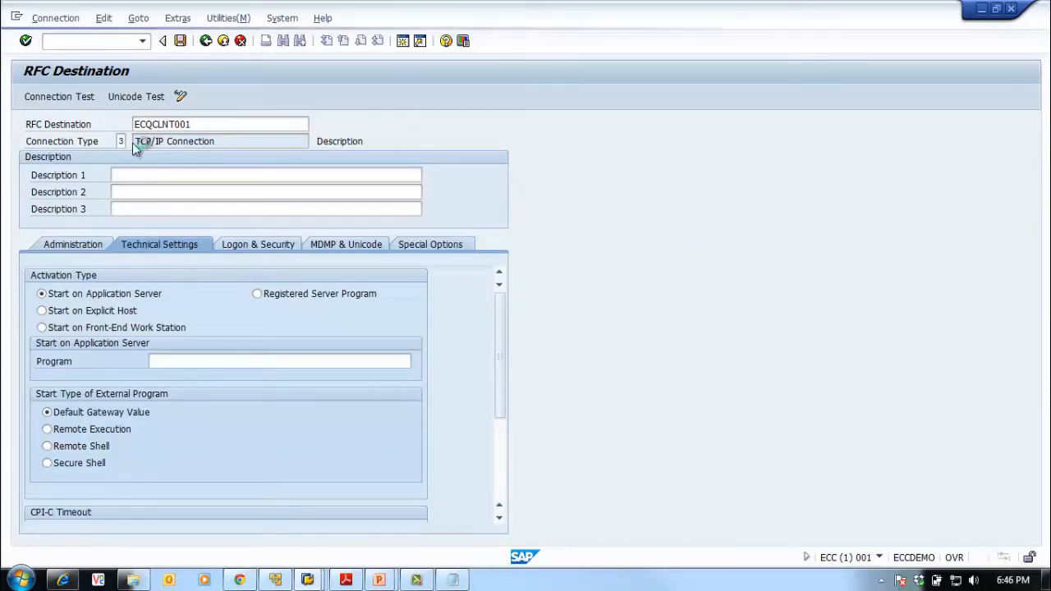
click(24, 191)
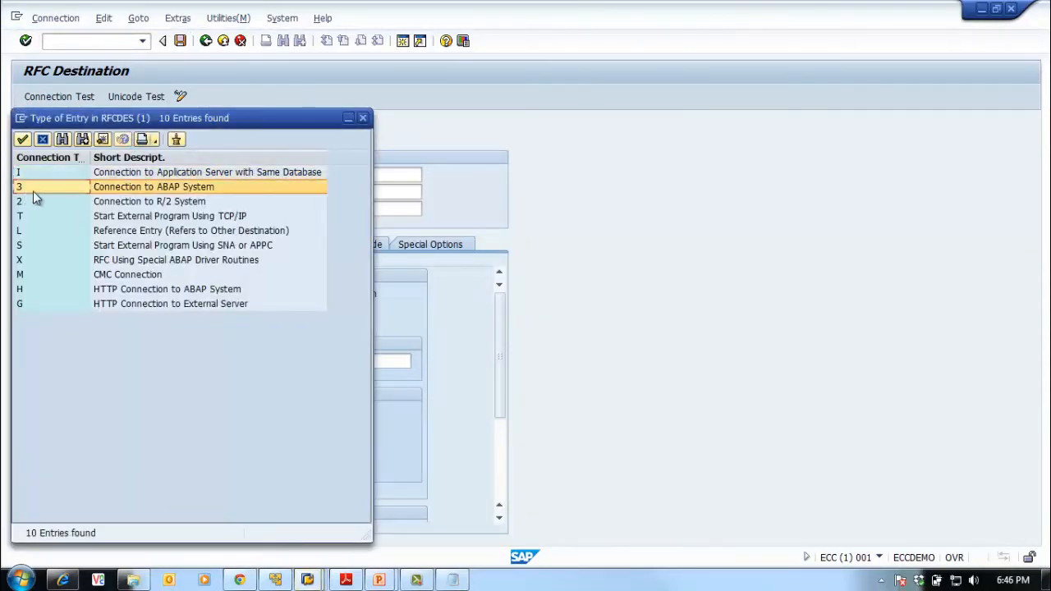
double_click(34, 187)
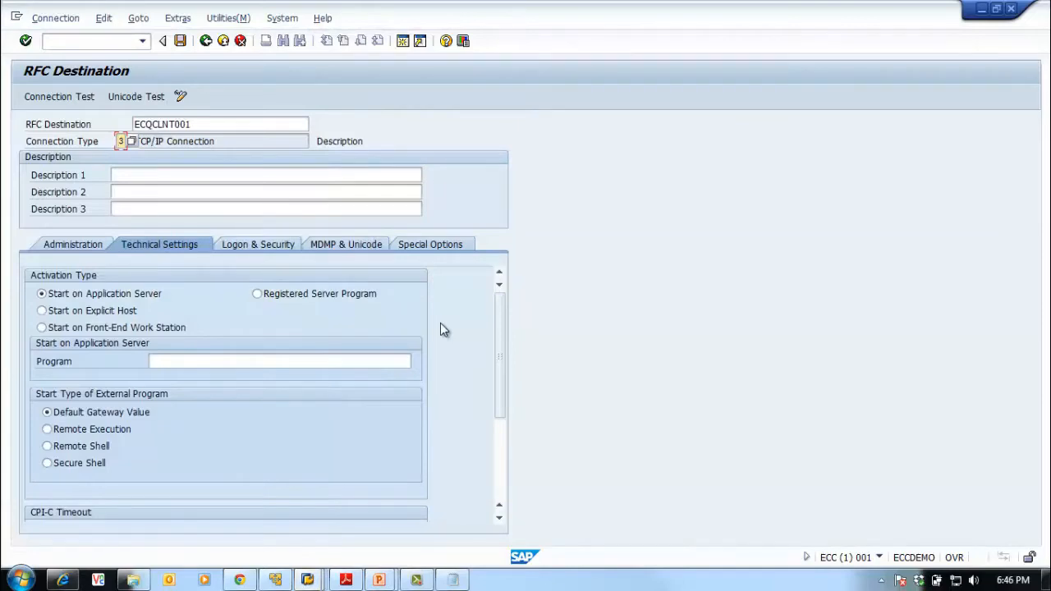
key(ctrl+s)
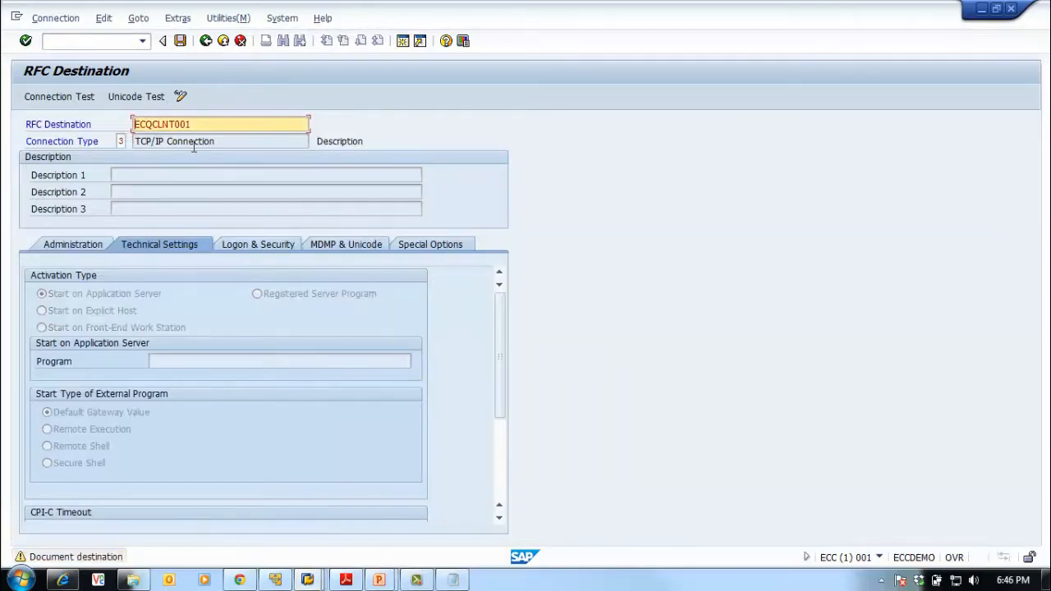
Enter Description 1 'Test RFC Connection to ECQ' in the ABAP connection layout
key(Return)
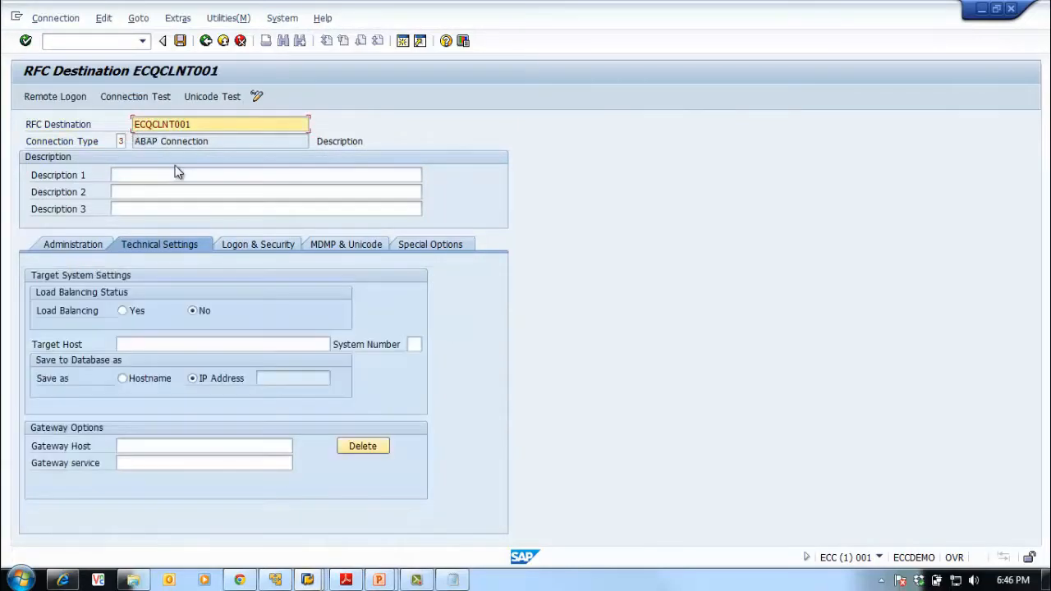
click(135, 176)
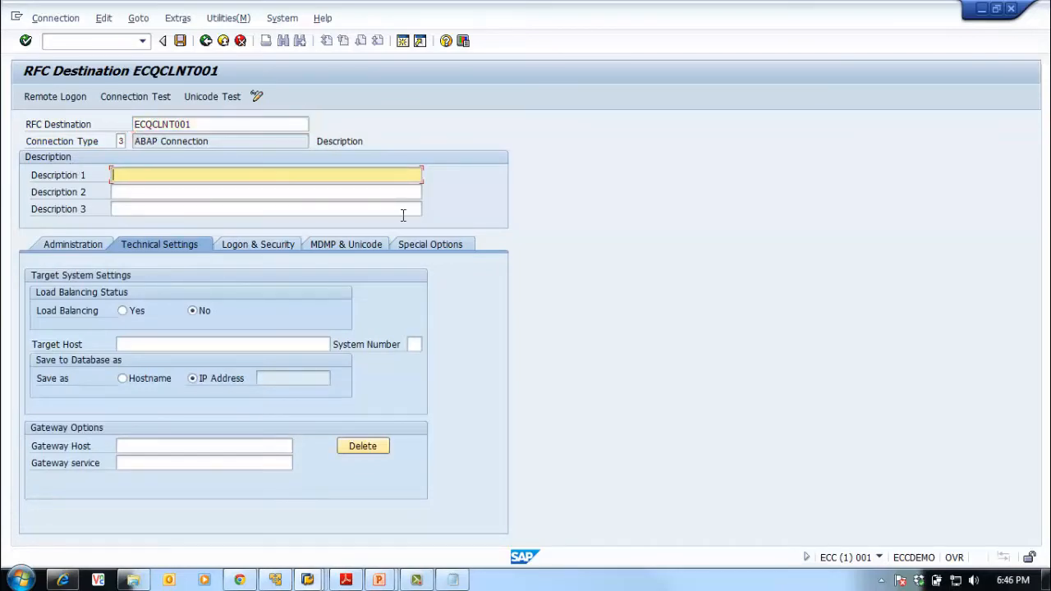
text(Test D)
text(ocum)
key(BackSpace)
key(BackSpace)
key(BackSpace)
key(BackSpace)
key(BackSpace)
text(RFC Connection to )
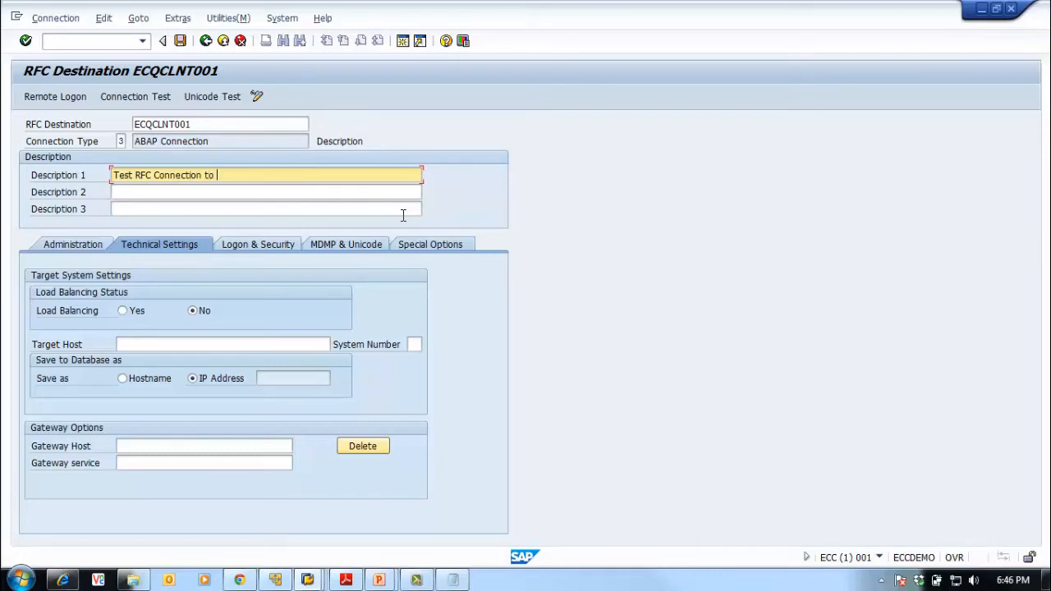
text(ECQ)
Enter target host eccqa01 after checking the host name in the ECQ session
click(170, 345)
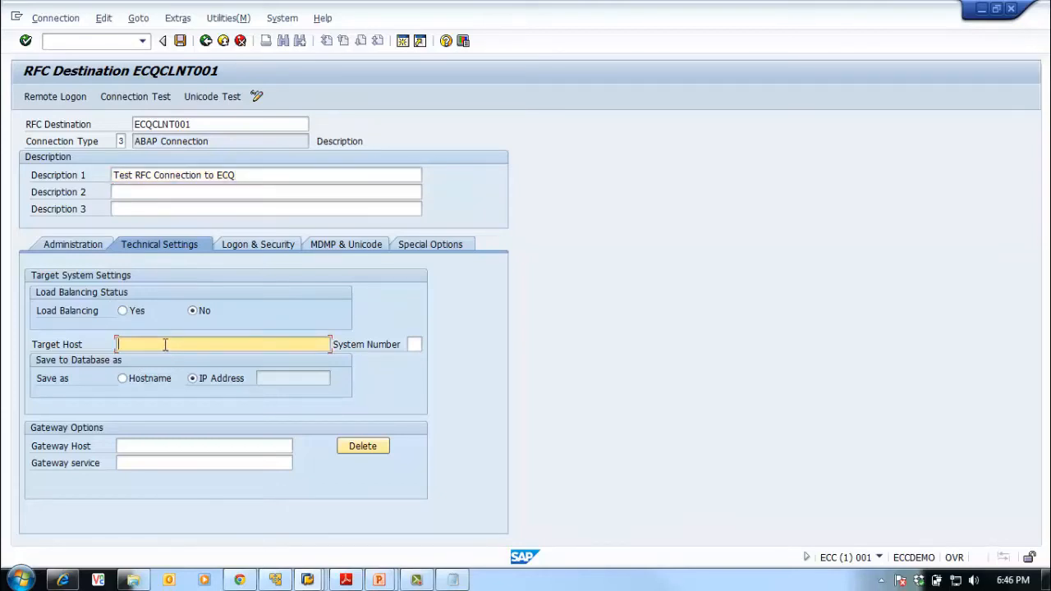
key(alt+Tab)
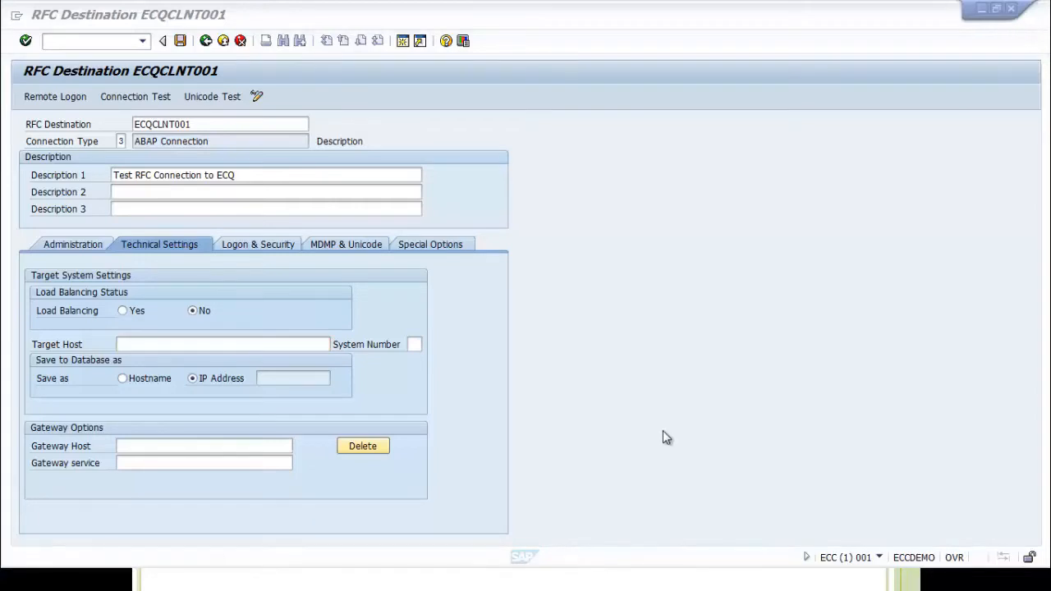
click(143, 341)
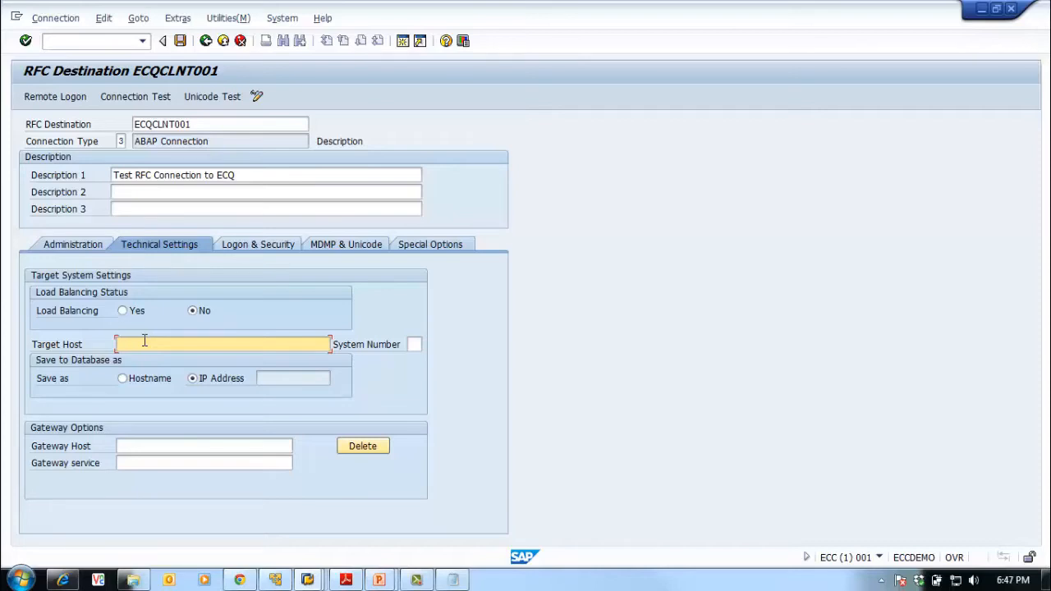
text(ec)
mouse_move(312, 581)
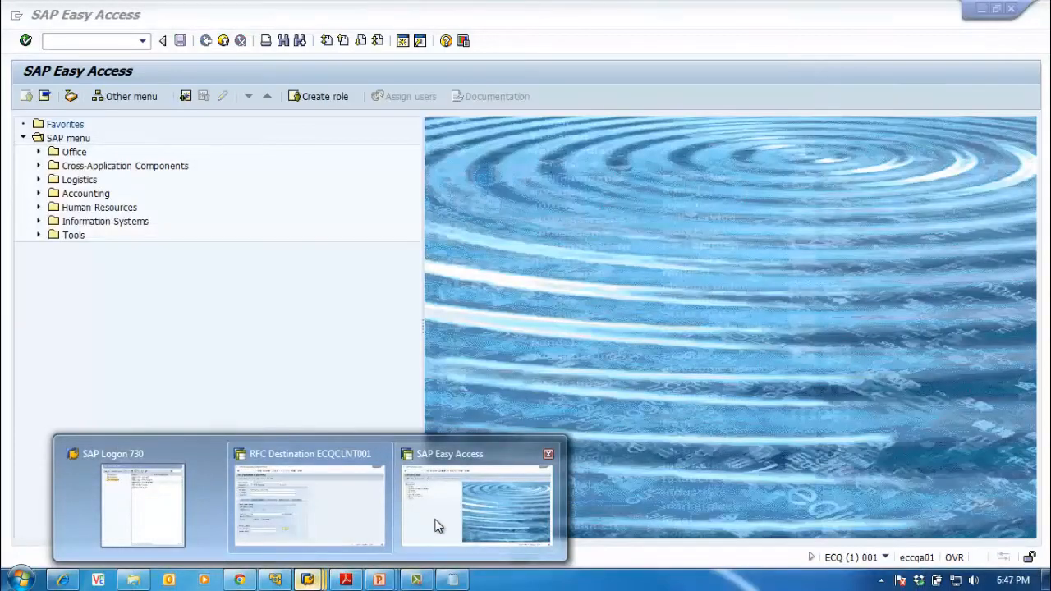
click(436, 524)
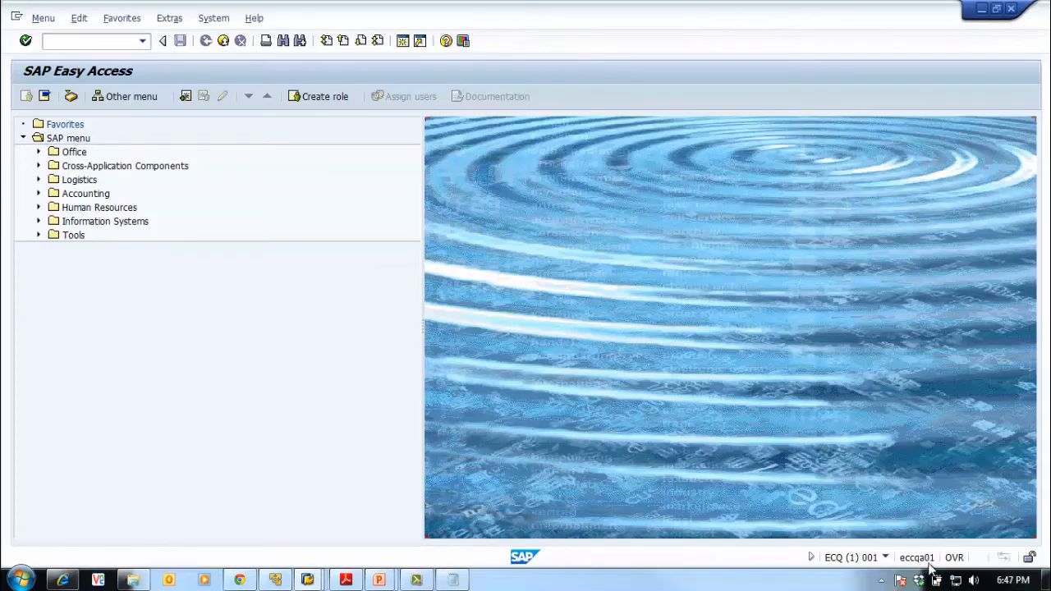
click(982, 9)
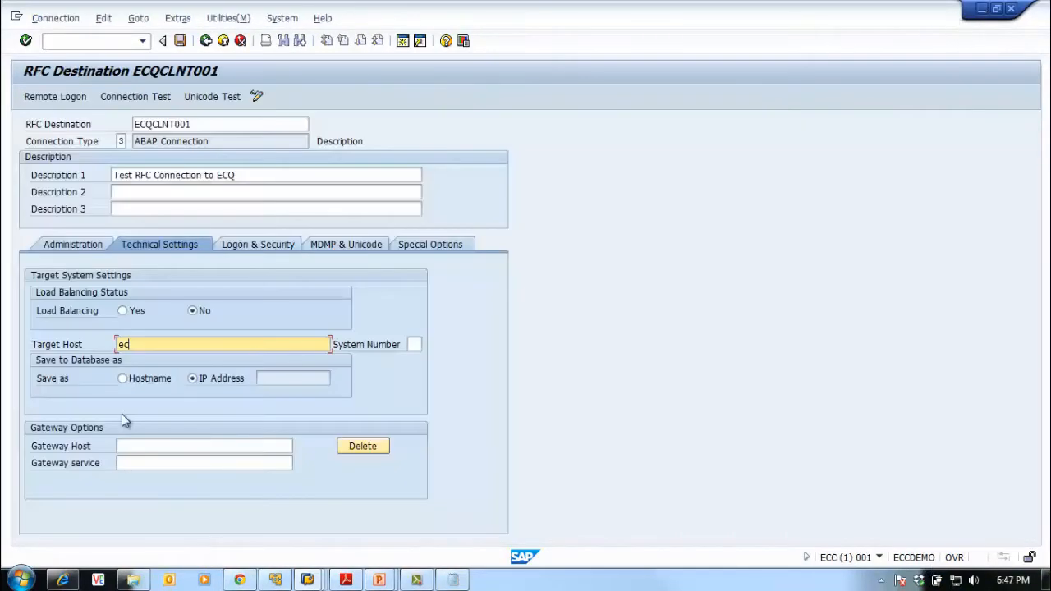
click(181, 345)
text(eccqa01)
key(Return)
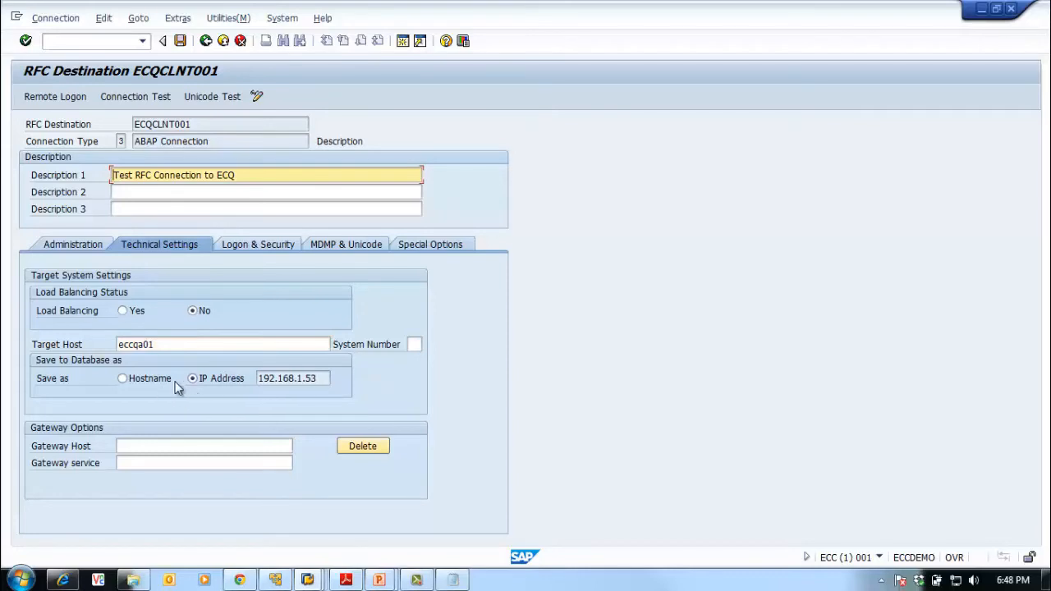
Note the resolved IP 192.168.1.53 and set system number 00
drag(260, 378, 328, 380)
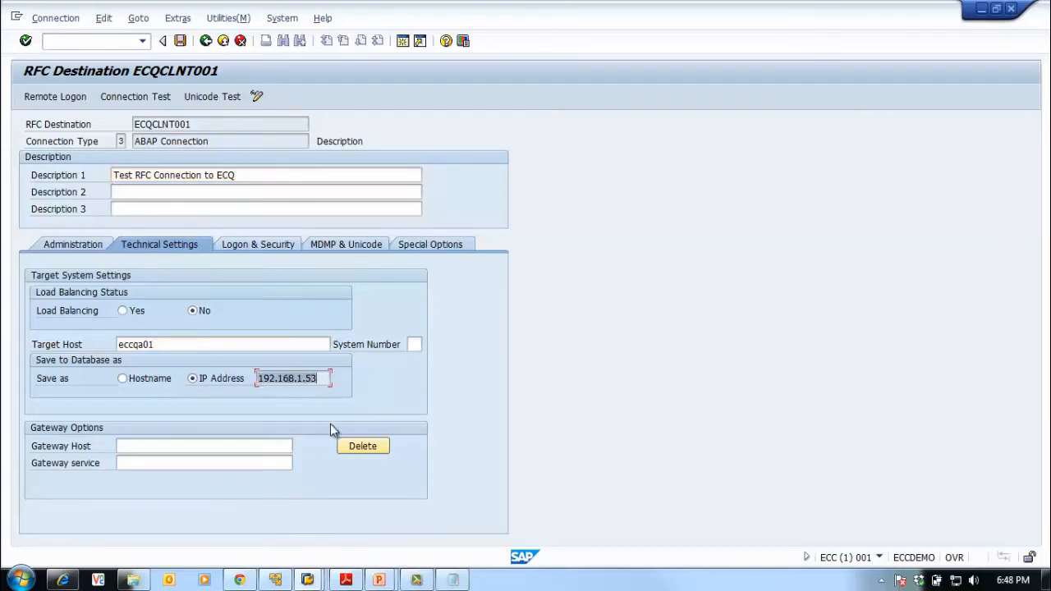
click(181, 346)
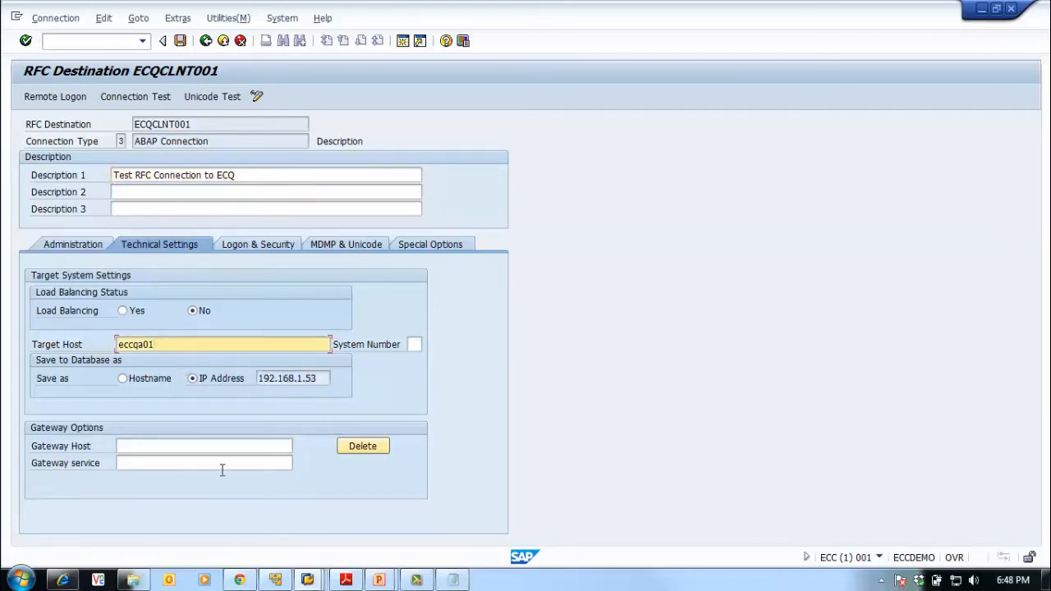
click(416, 344)
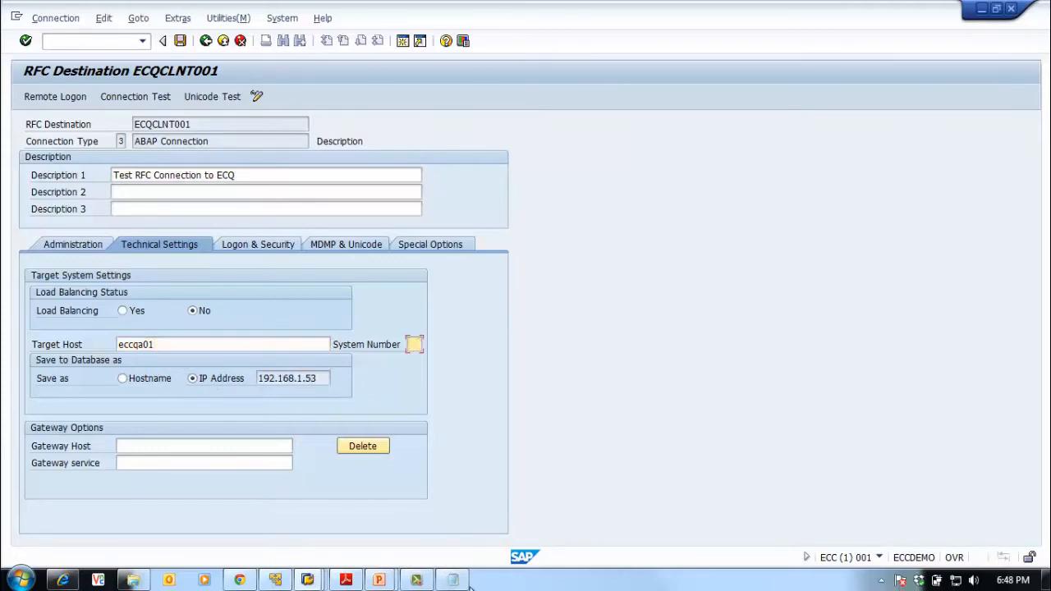
click(452, 580)
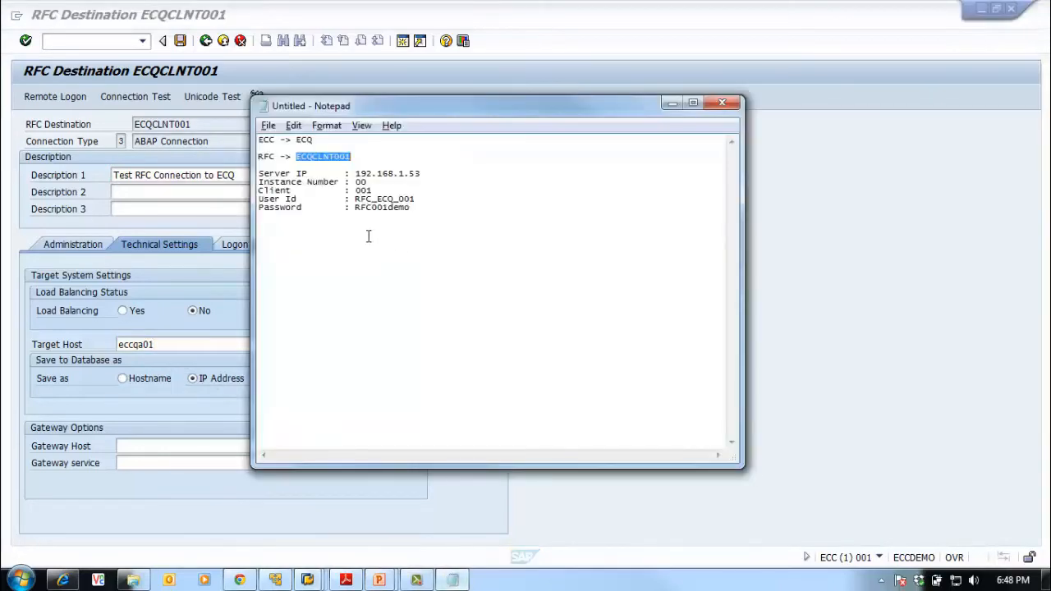
click(787, 276)
text(00)
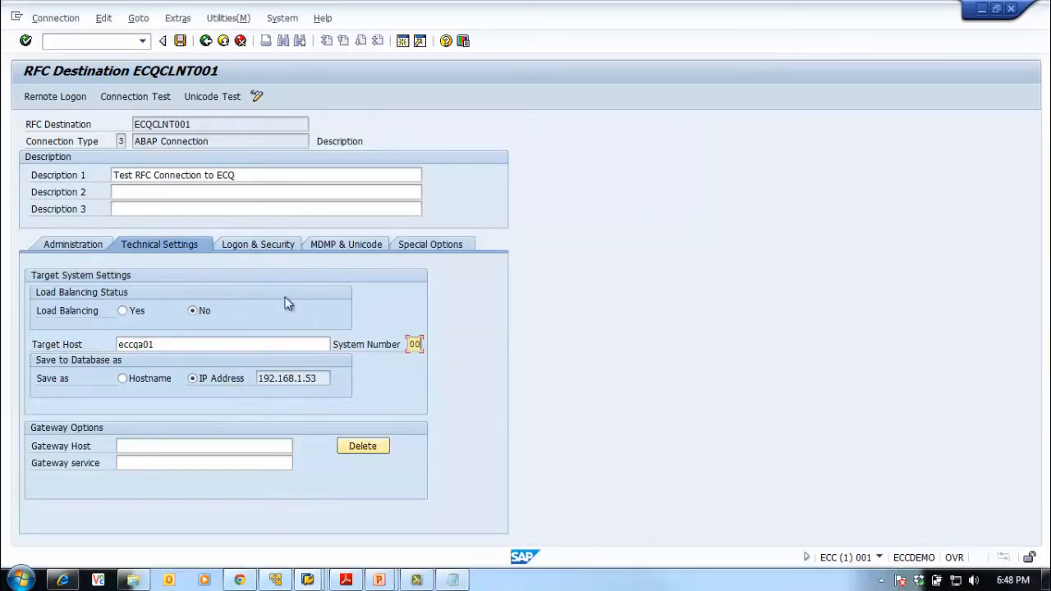
click(253, 244)
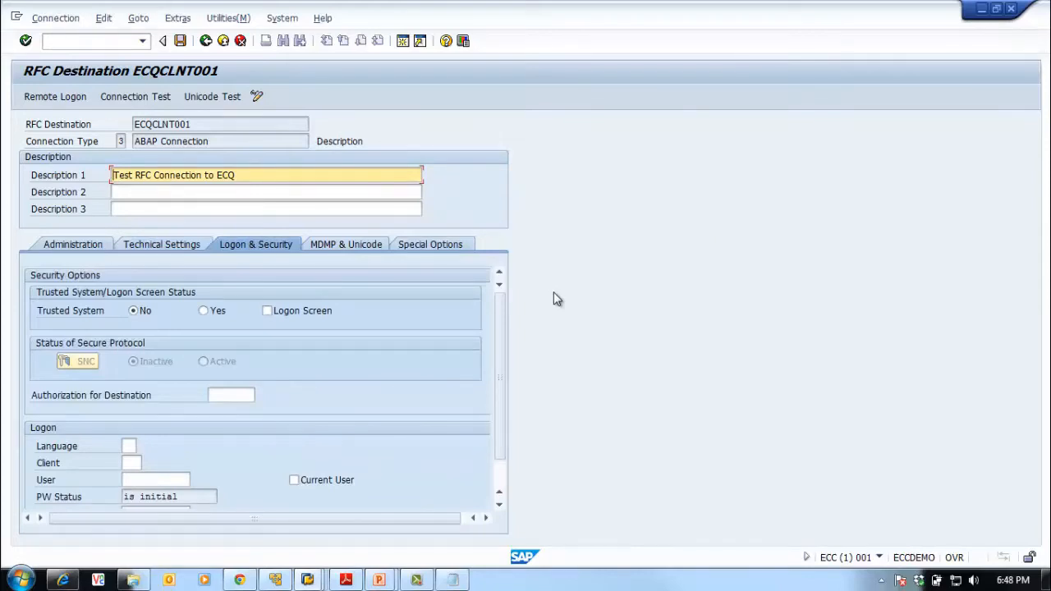
Enter logon language EN and client 001 on the Logon & Security tab
click(130, 462)
click(129, 446)
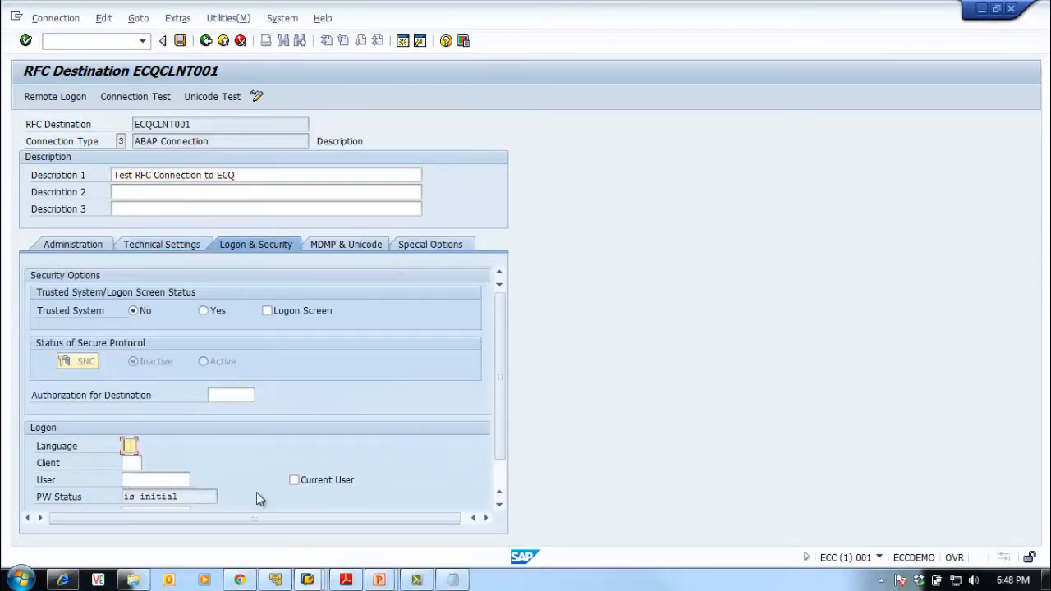
text(EN)
click(132, 463)
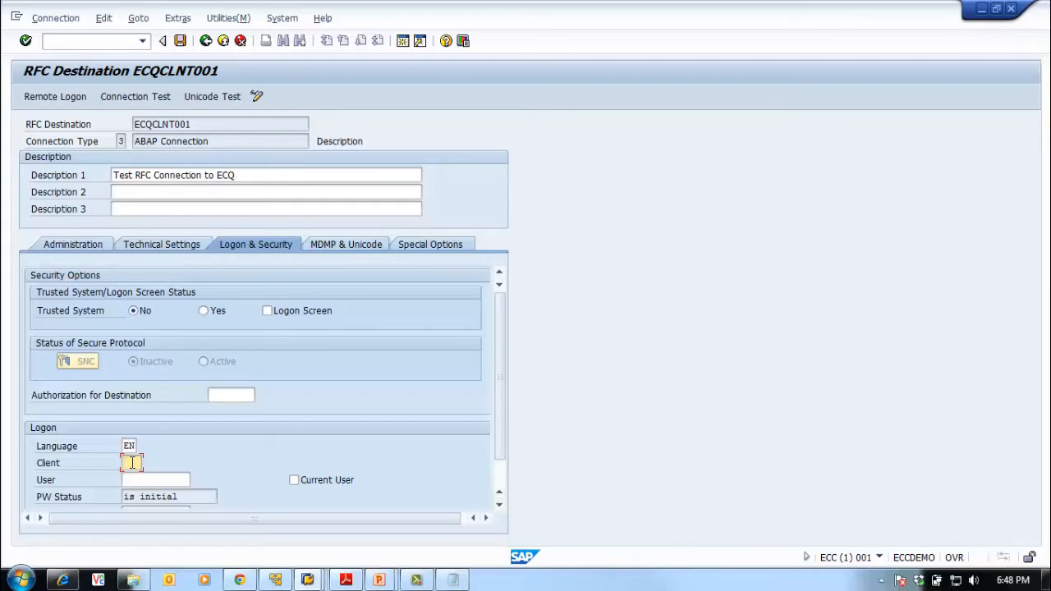
text(001)
Paste the RFC user from the connection notes into the logon User field
click(148, 480)
click(452, 580)
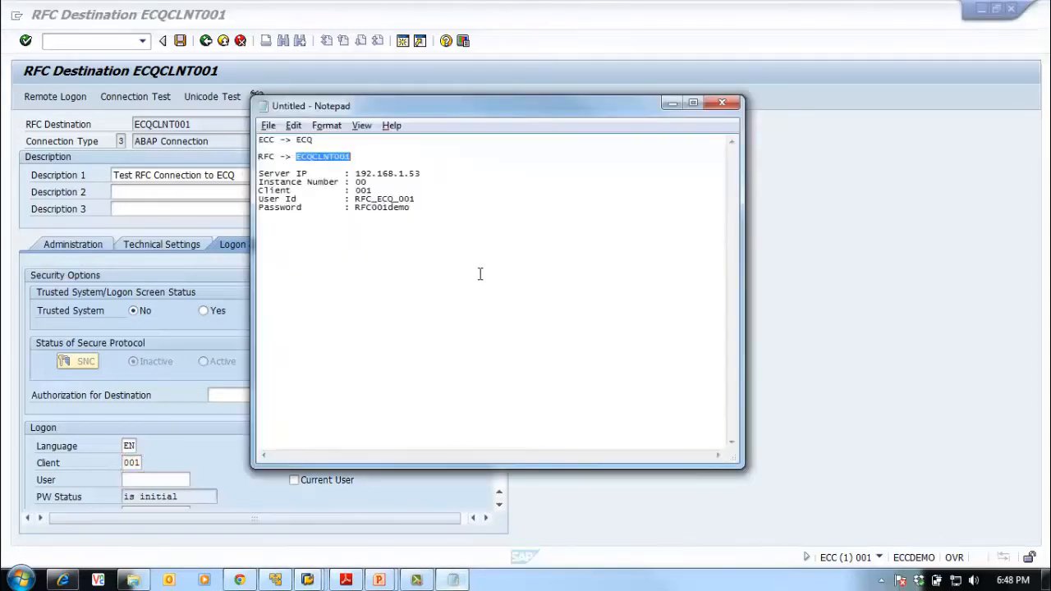
drag(424, 199, 354, 199)
key(ctrl+c)
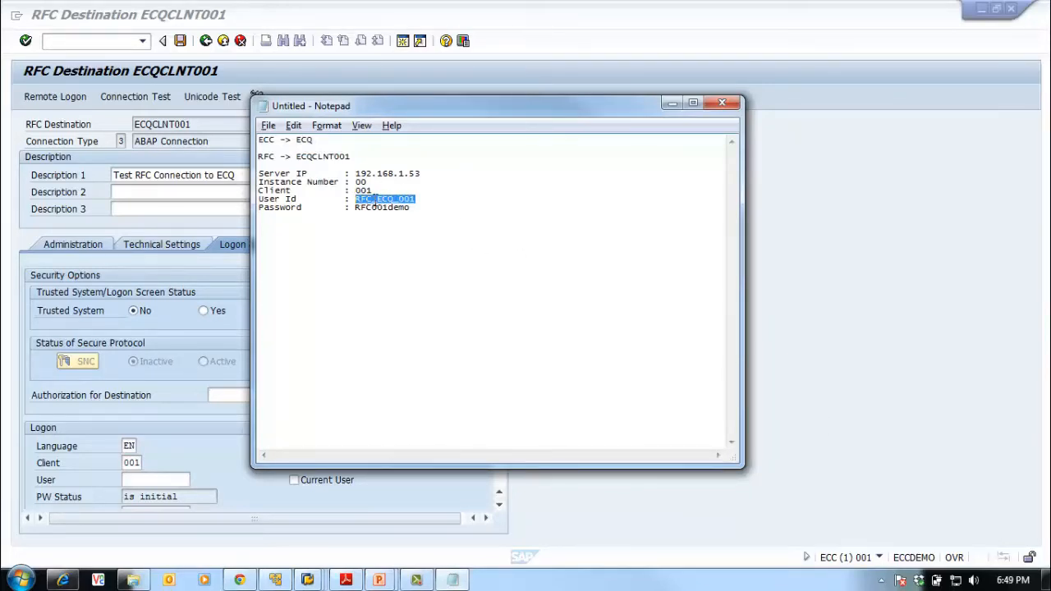
click(867, 433)
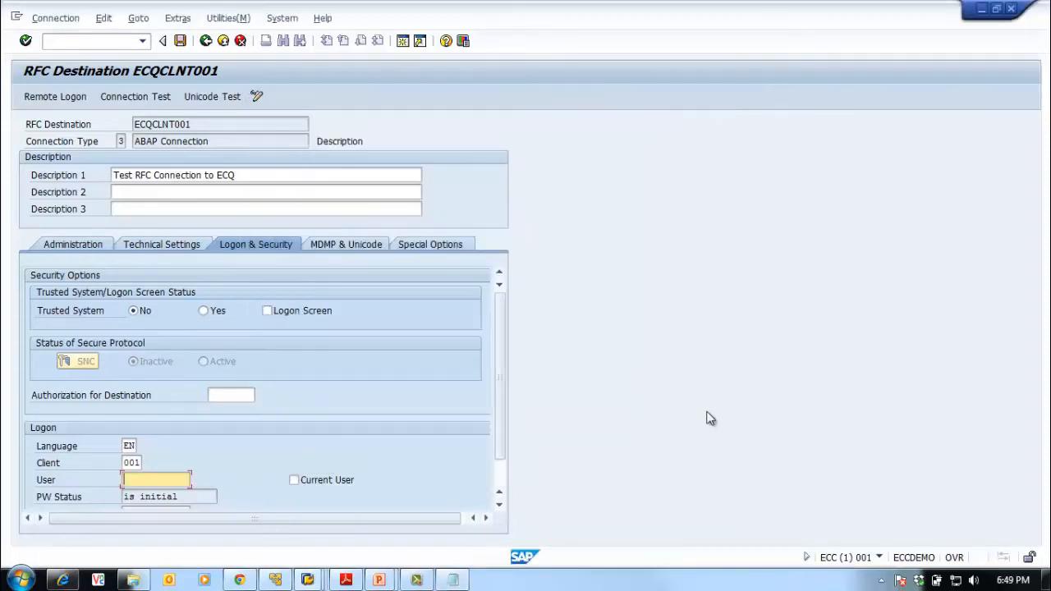
key(ctrl+v)
key(Return)
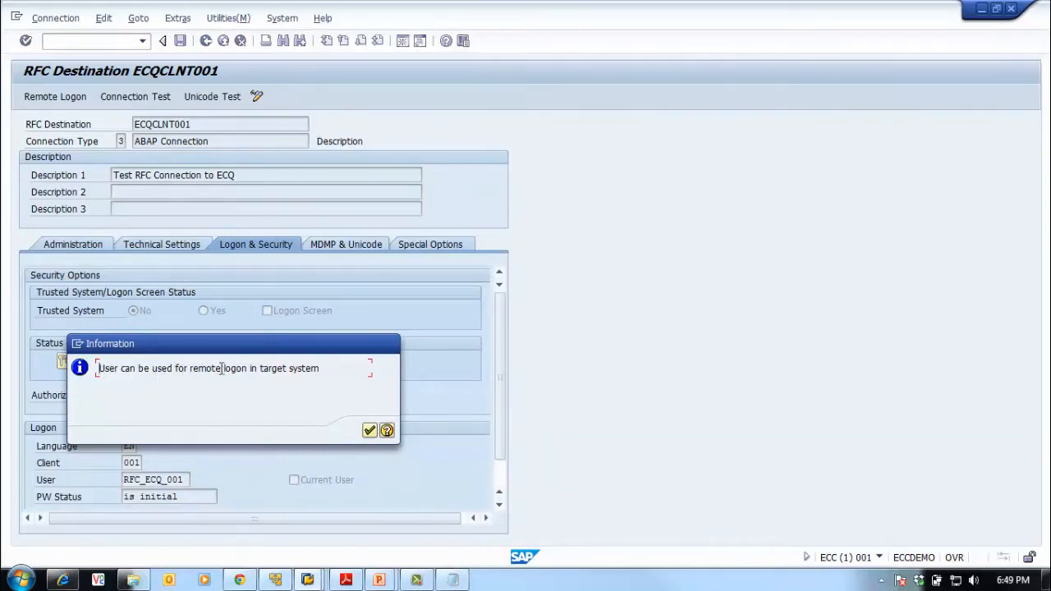
click(370, 430)
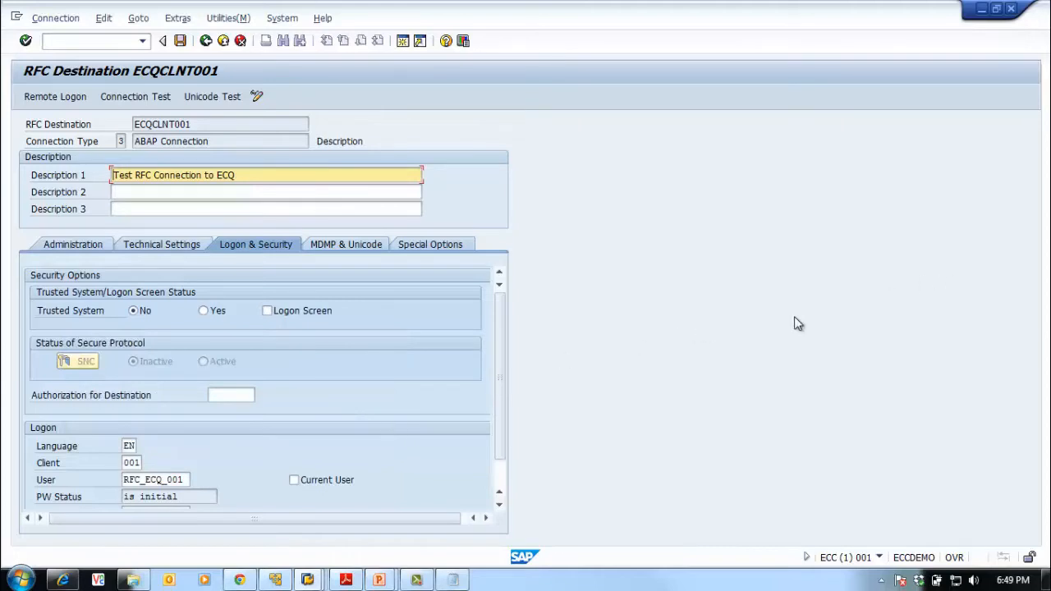
drag(503, 397, 499, 442)
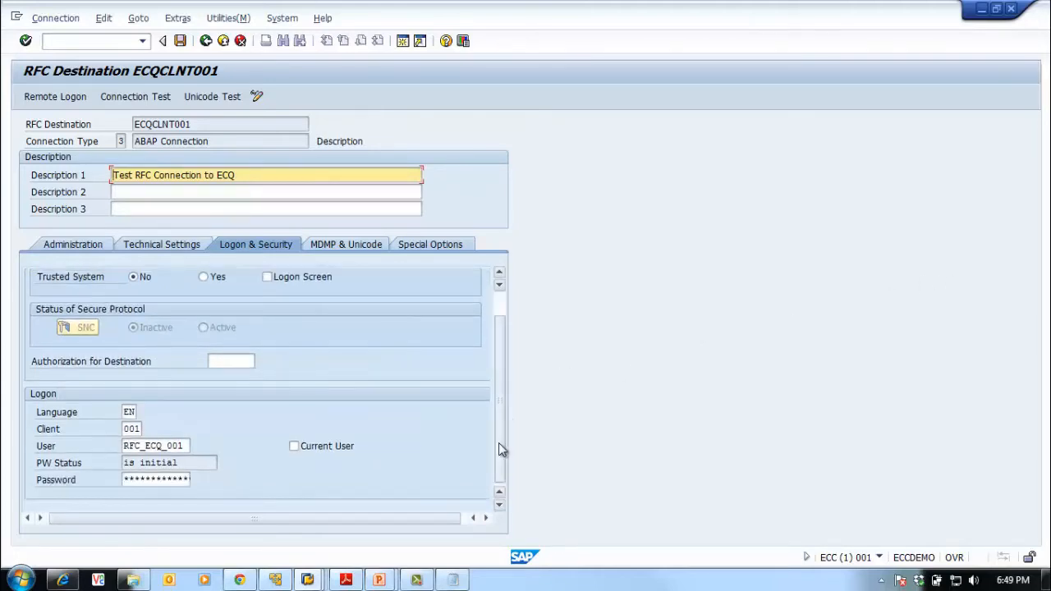
Paste the RFC user's password from the notes into the Password field
click(122, 480)
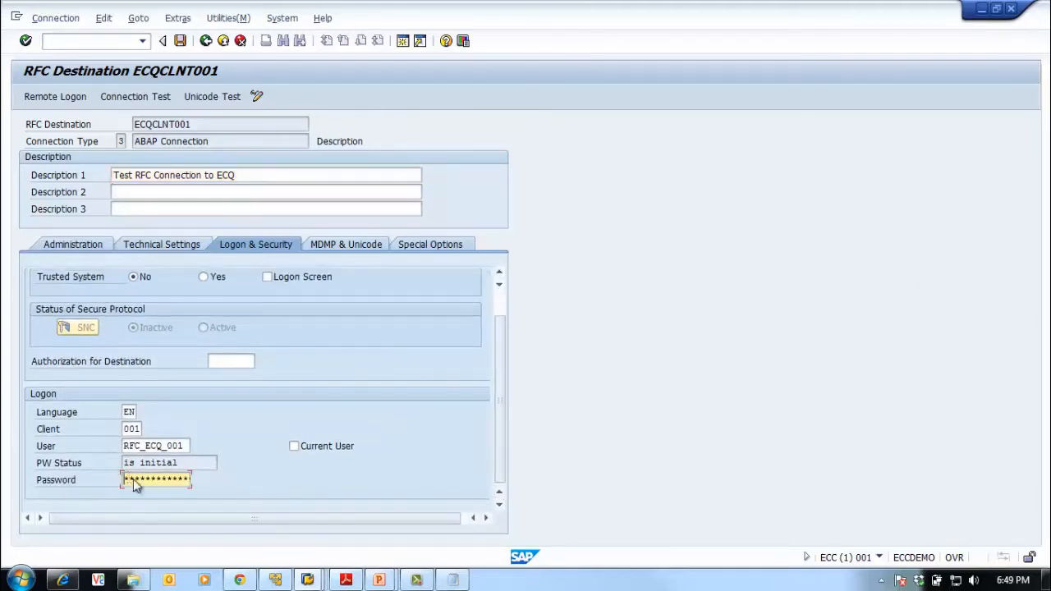
click(458, 583)
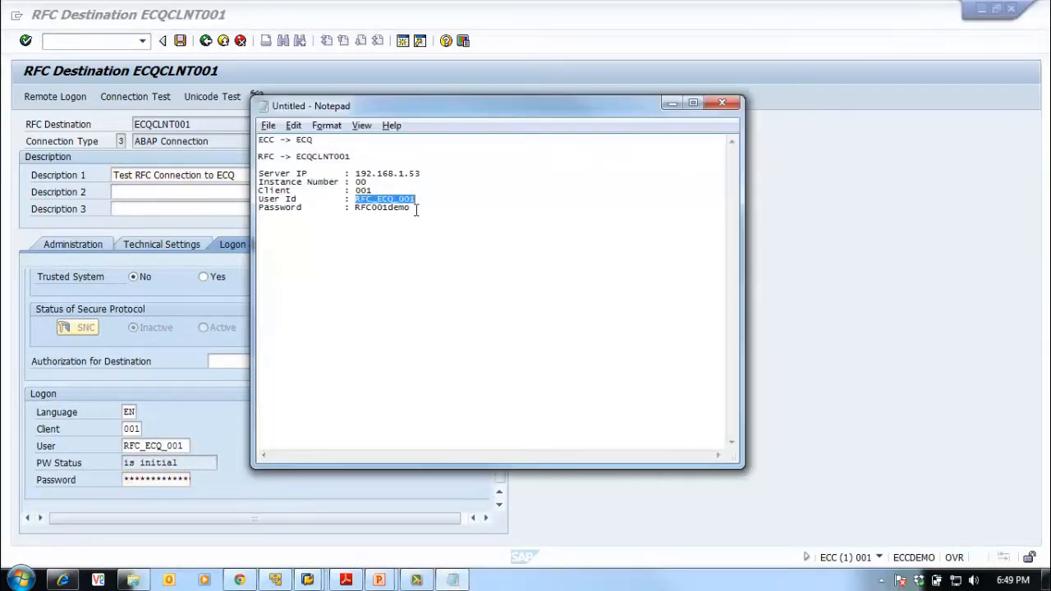
drag(411, 207, 355, 209)
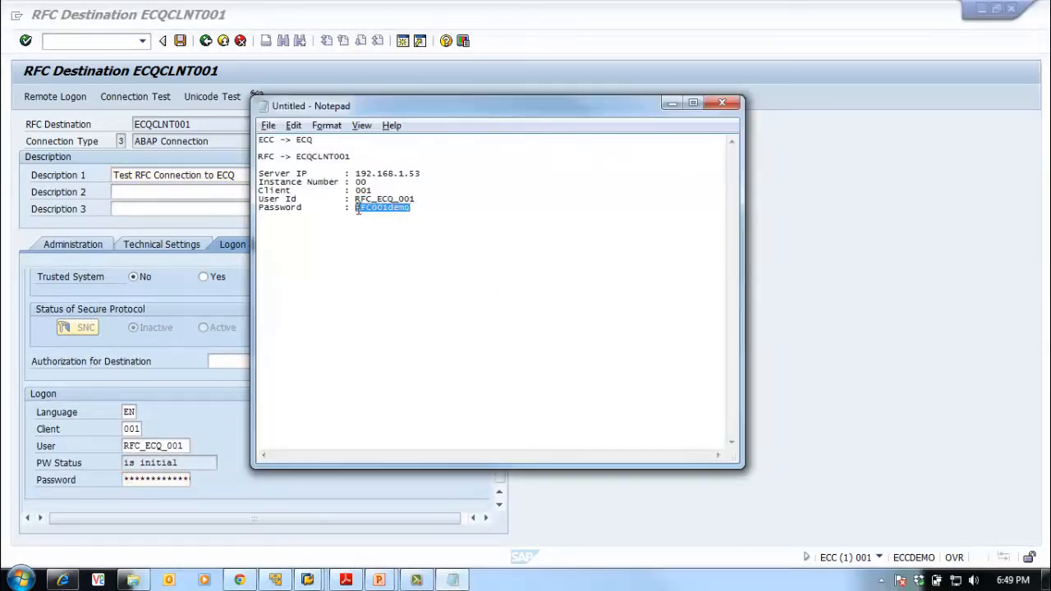
click(124, 481)
key(ctrl+v)
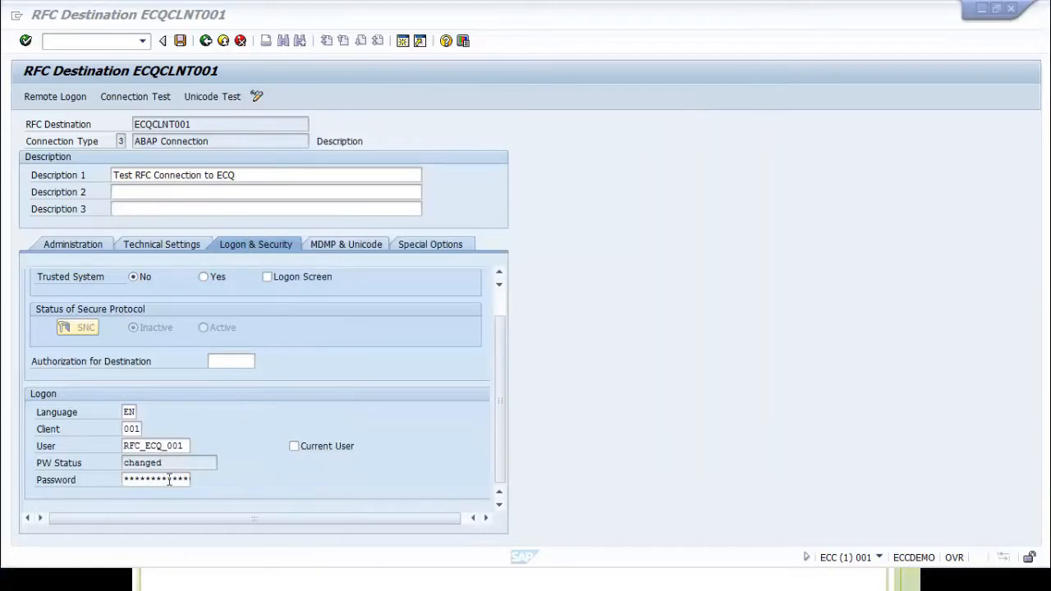
Save ECQCLNT001 and run a connection test, which fails: 'Logon not possible (error in license check)'
click(184, 43)
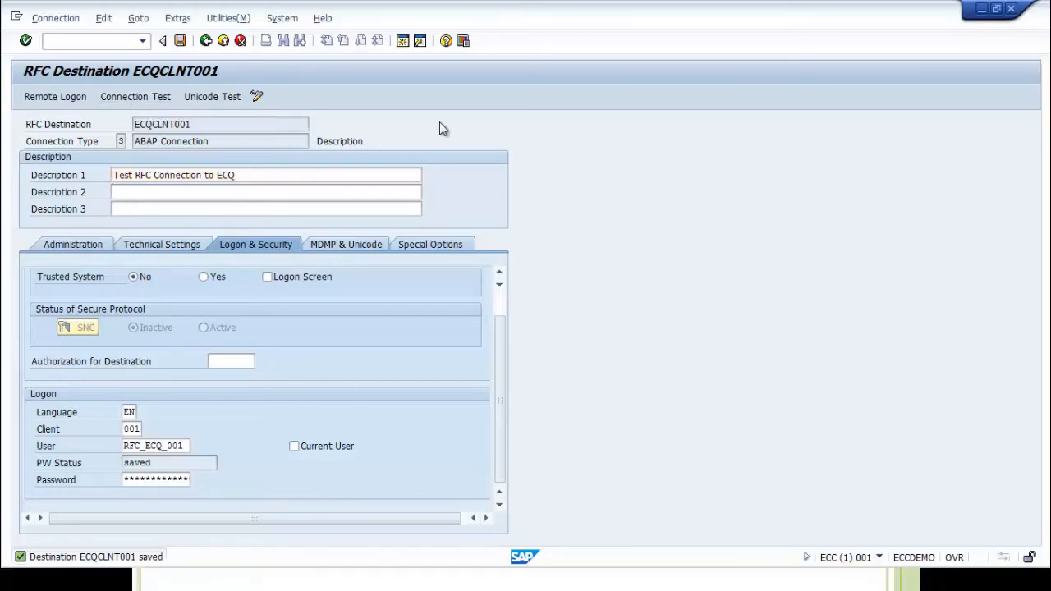
click(127, 98)
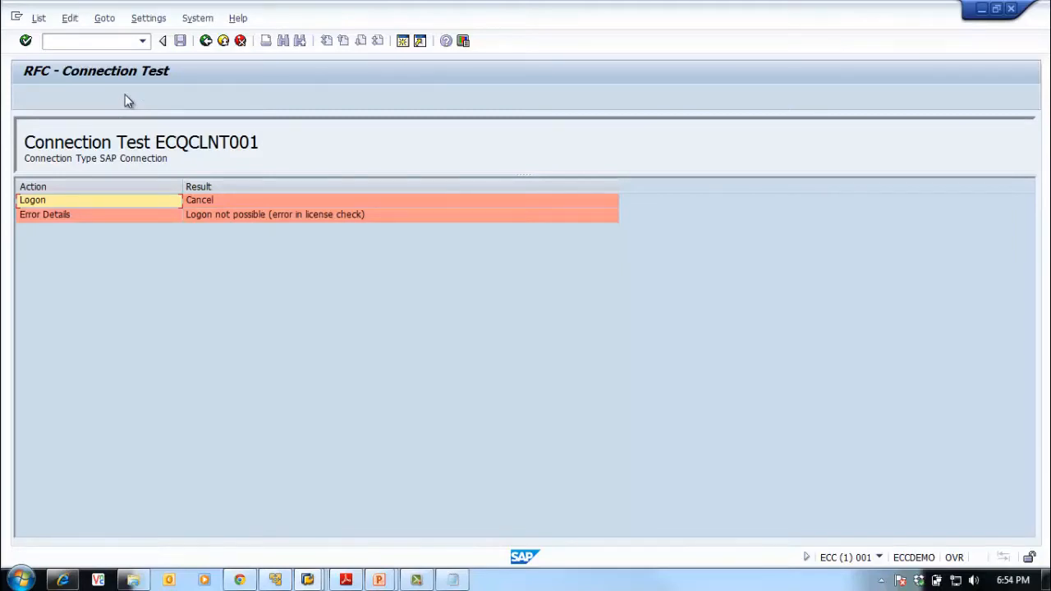
click(237, 201)
click(88, 217)
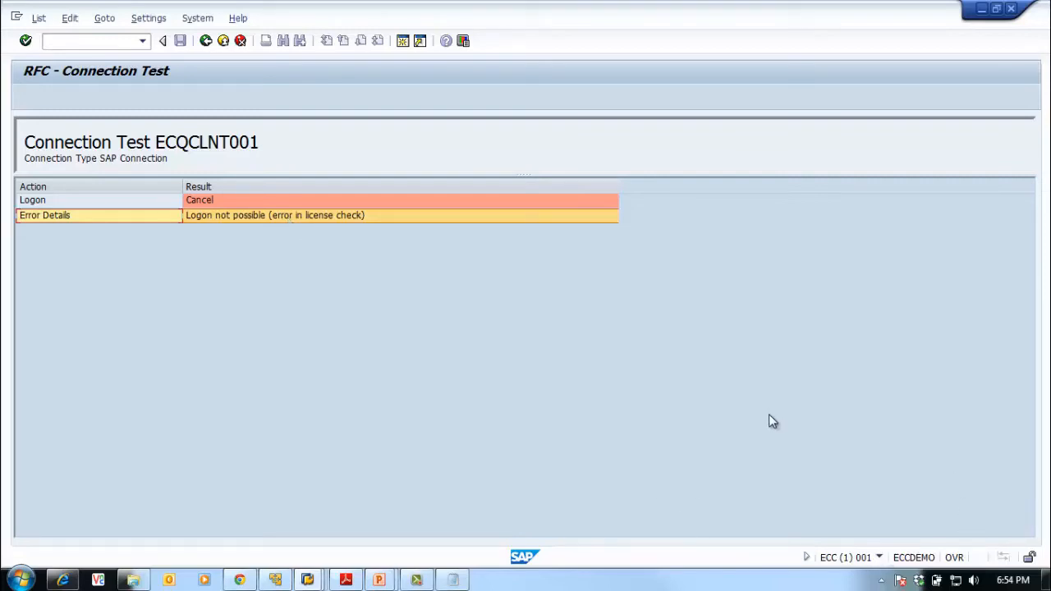
Replace the destination's logon user with the superuser SAP*
click(206, 41)
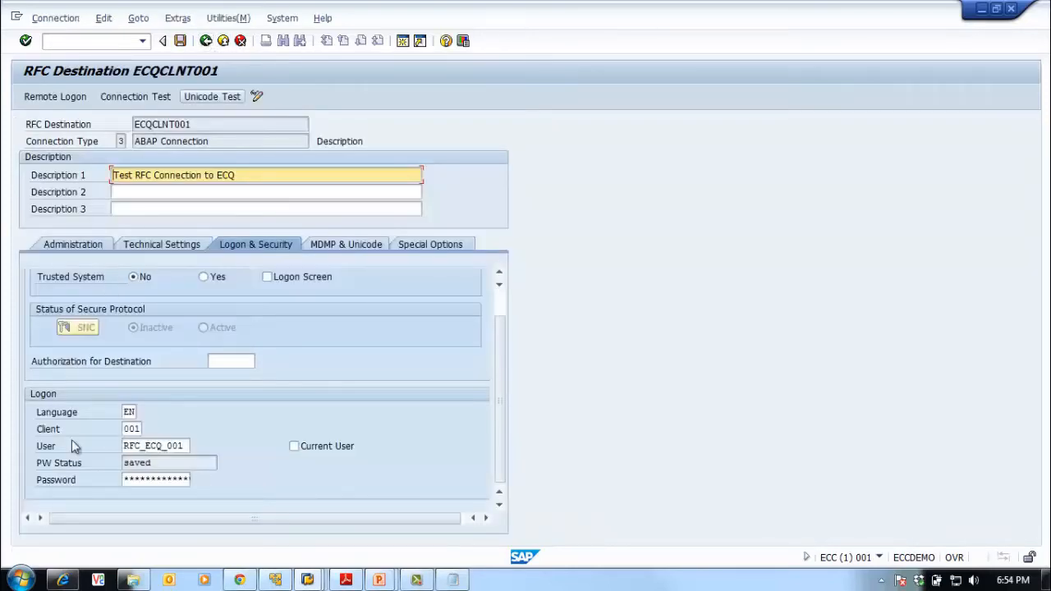
drag(125, 445, 239, 461)
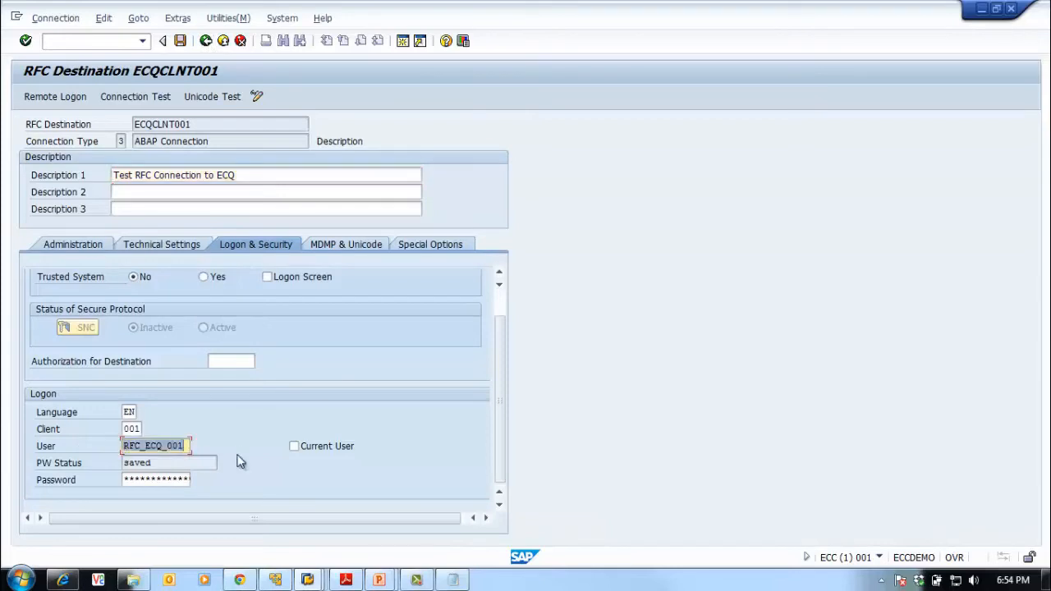
key(Delete)
text(s)
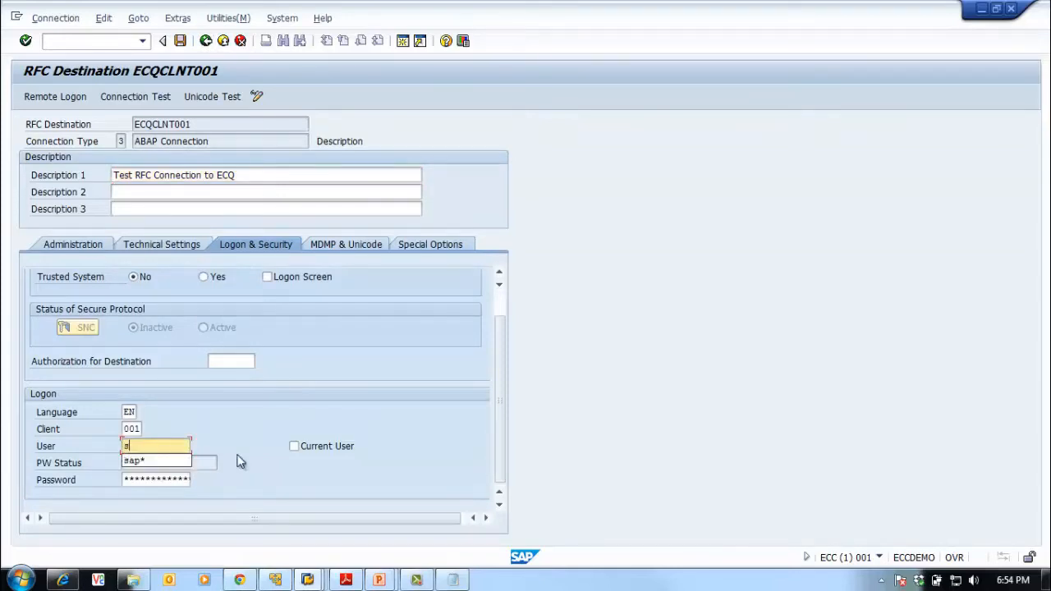
text(ap8)
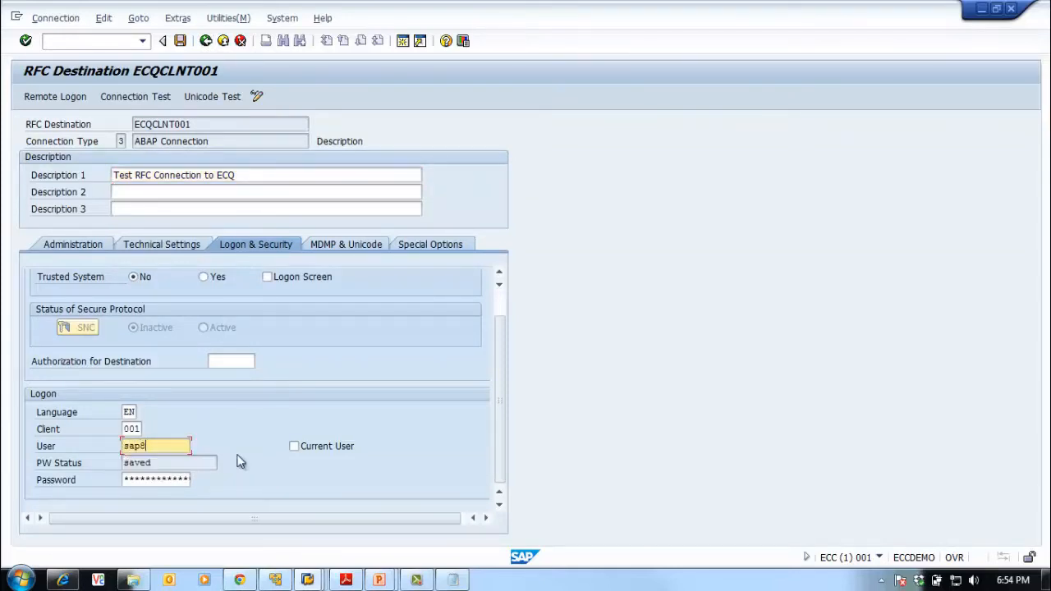
key(Tab)
click(168, 446)
key(BackSpace)
text(*)
click(162, 480)
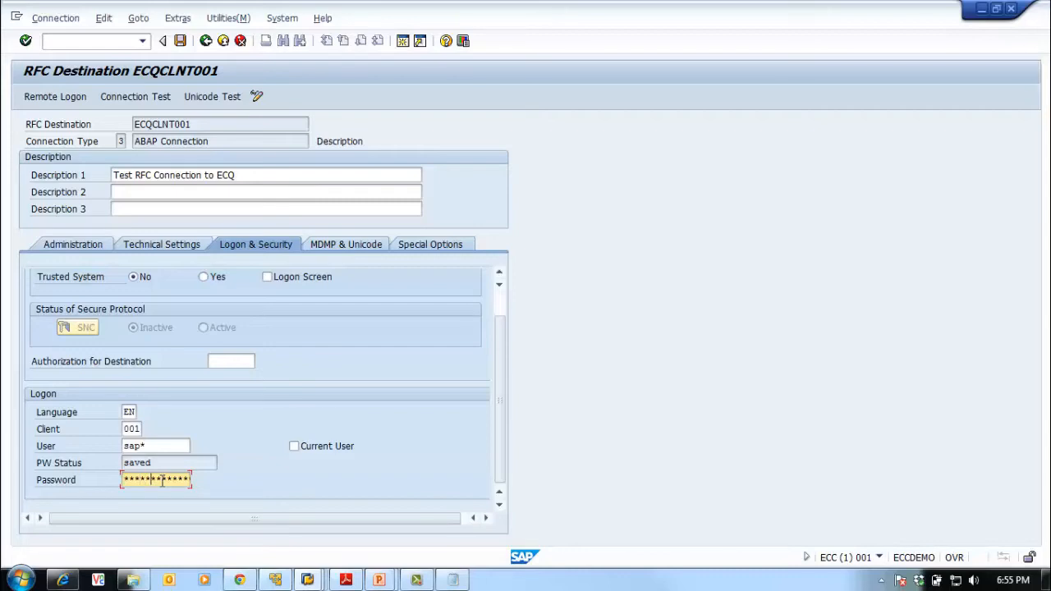
Save the destination and rerun the connection test, which now logs on successfully
click(180, 41)
click(369, 430)
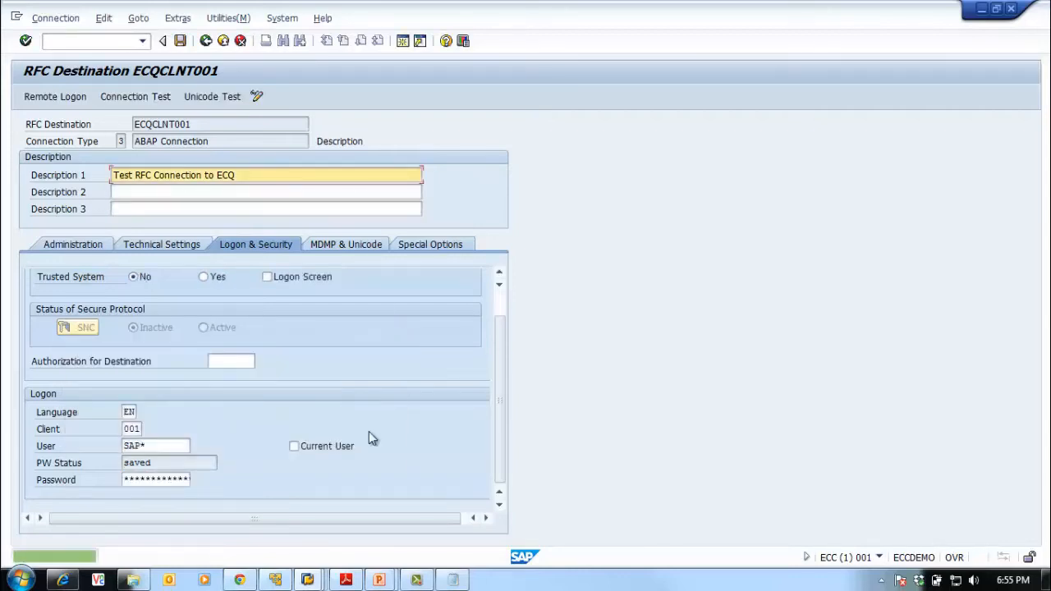
click(132, 97)
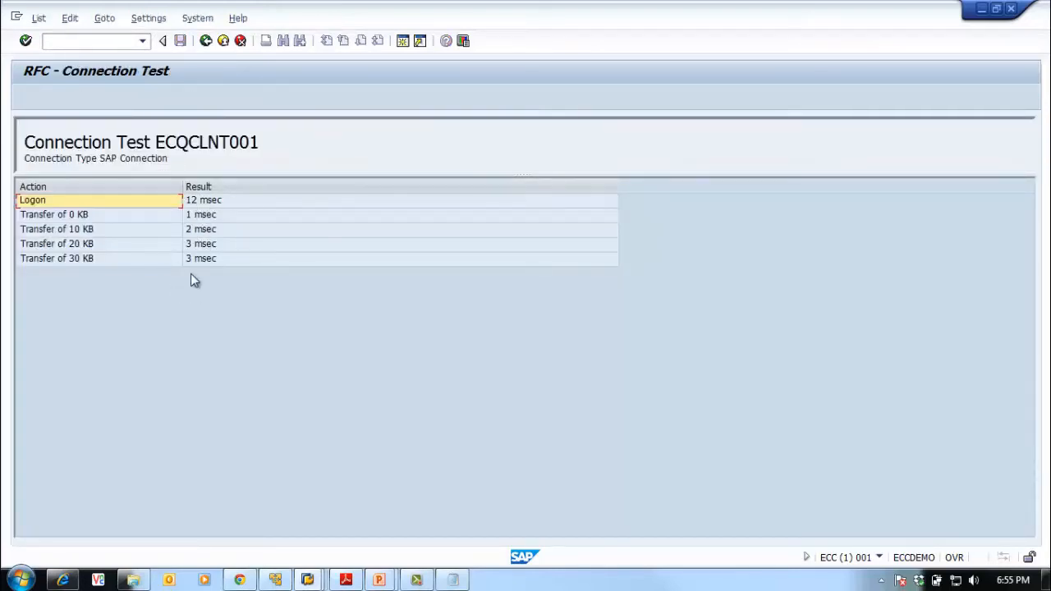
click(205, 41)
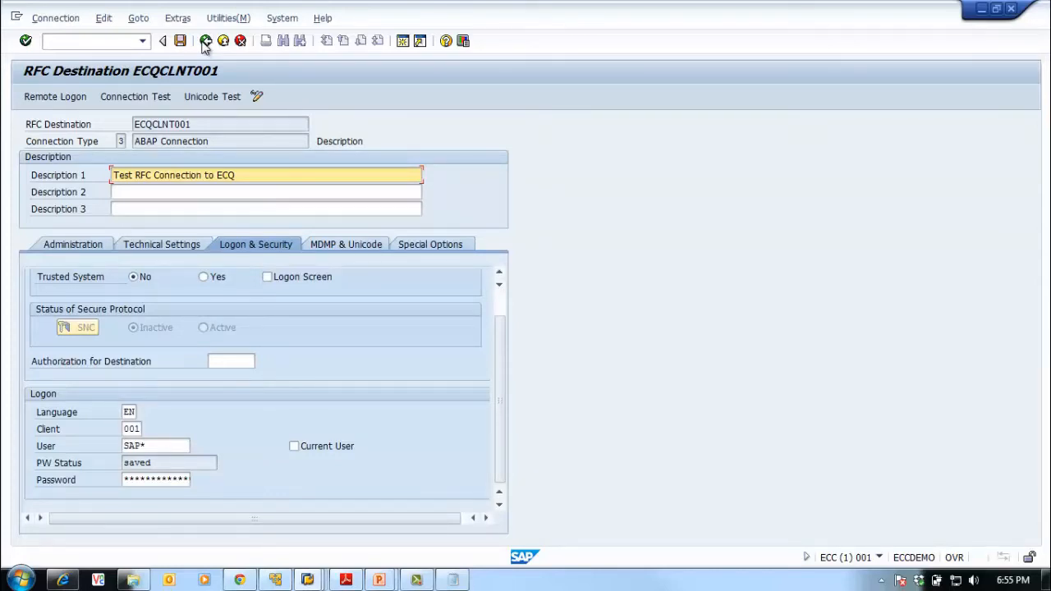
Review the Technical Settings: target host eccqa01 at IP 192.168.1.53, system number 00
click(158, 244)
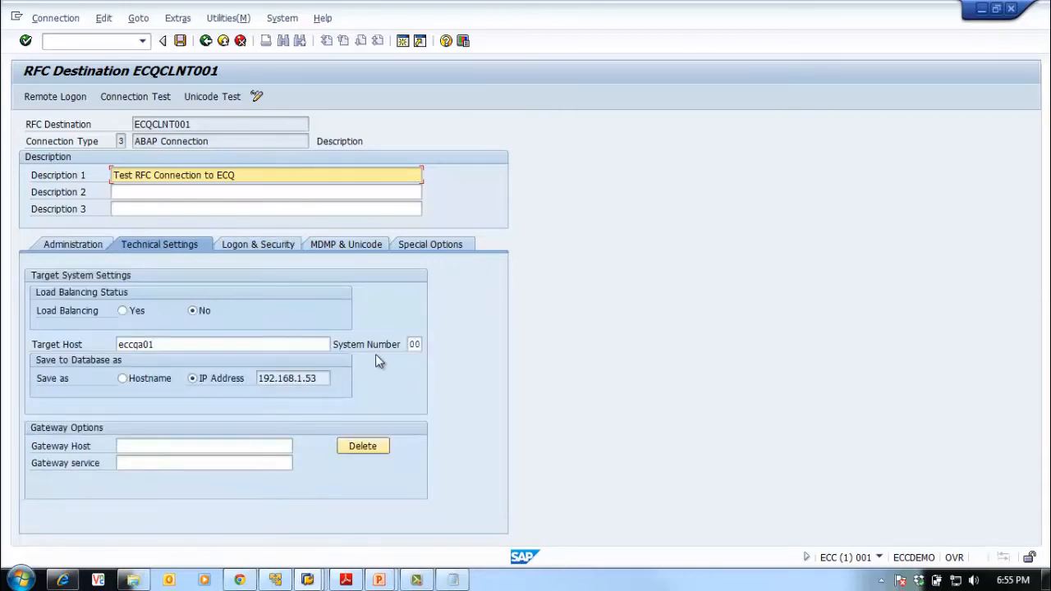
click(257, 246)
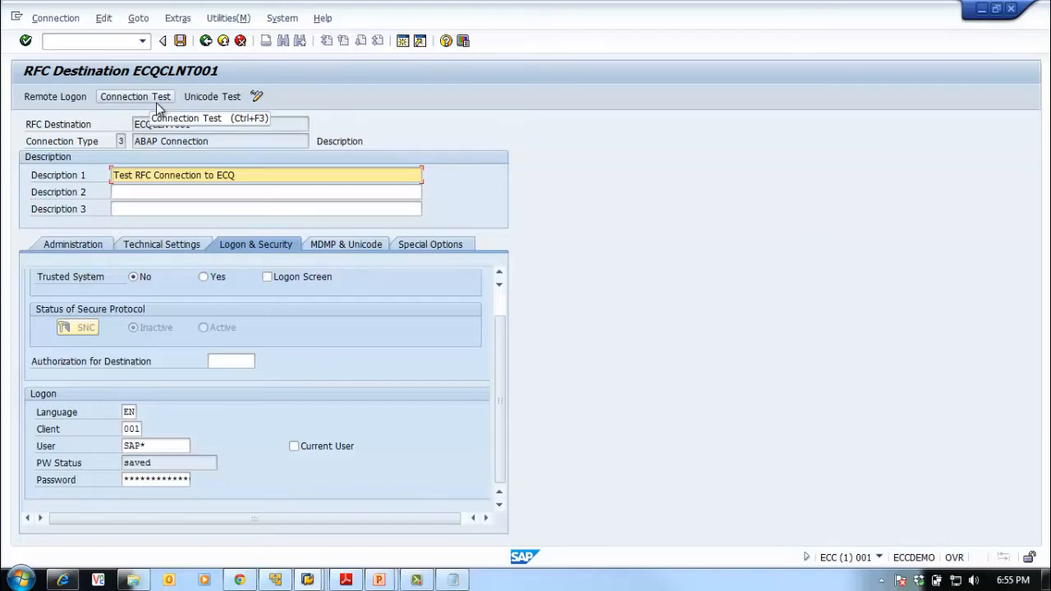
click(174, 244)
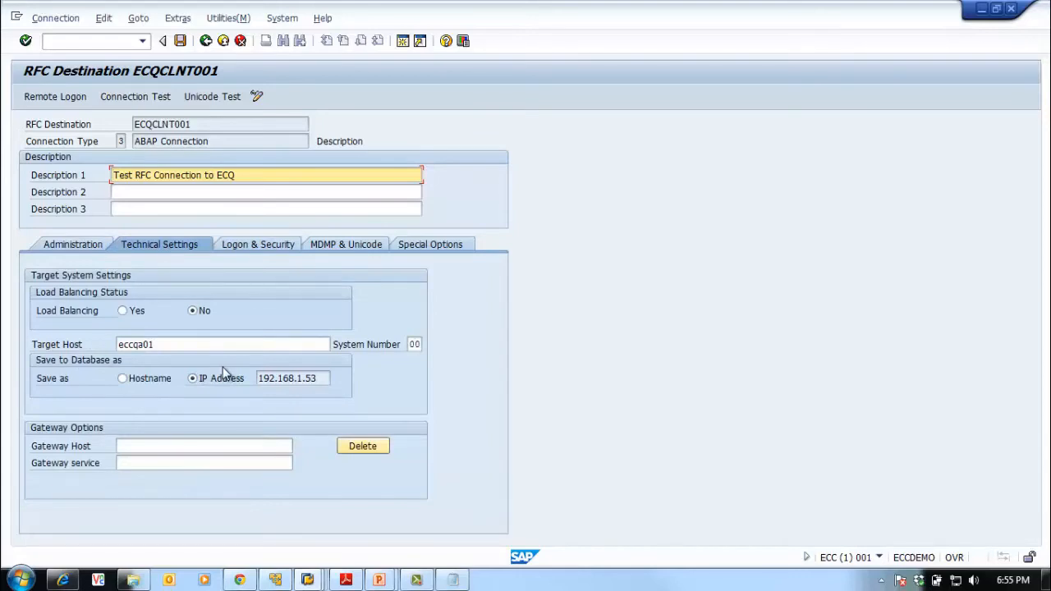
click(178, 19)
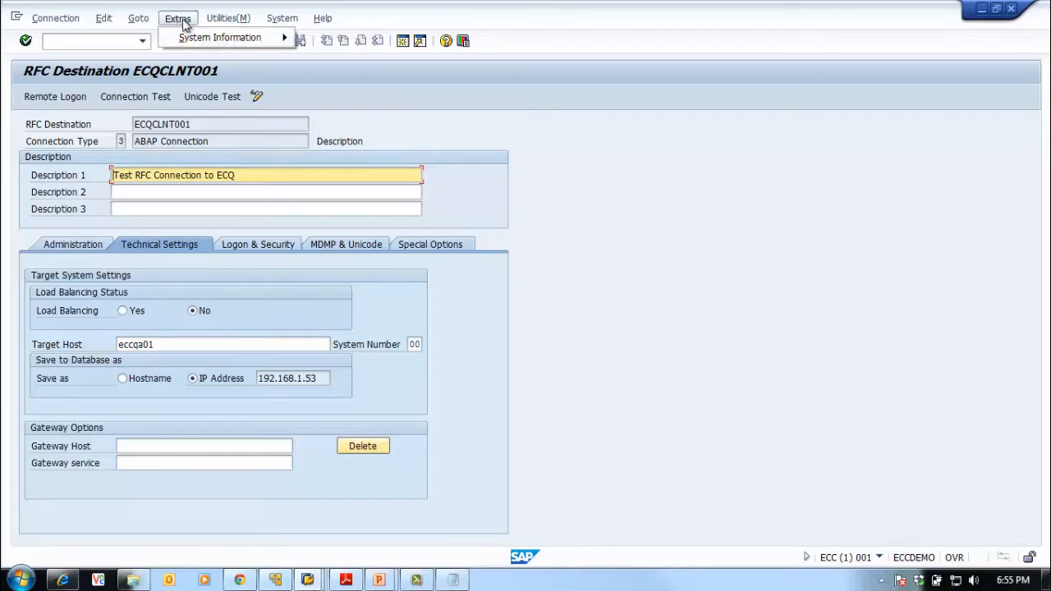
mouse_move(243, 19)
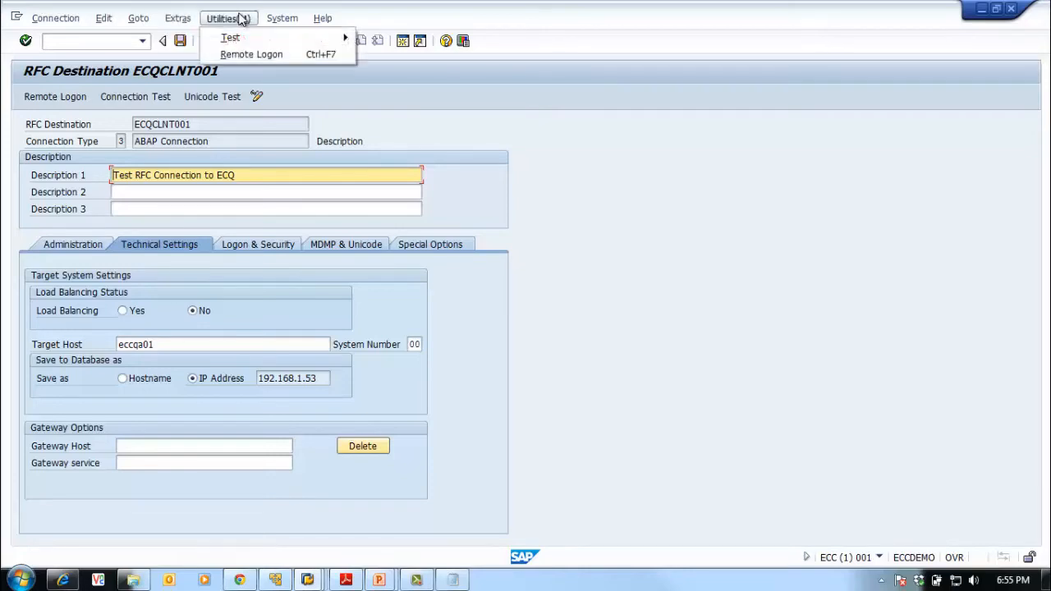
Run the authorization test on ECQCLNT001 twice, returning to the destination after each run
mouse_move(250, 40)
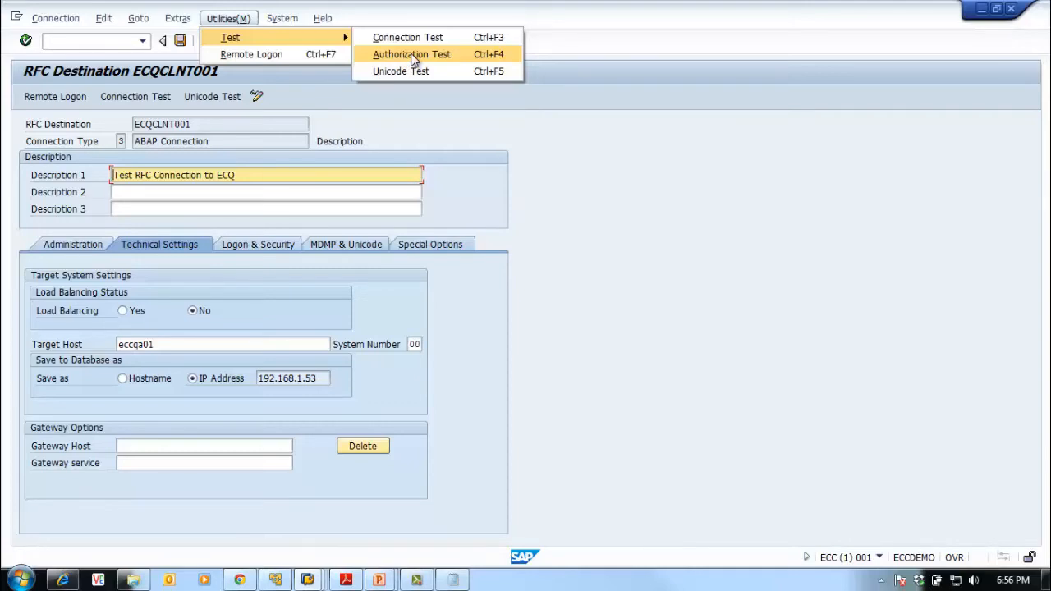
click(412, 55)
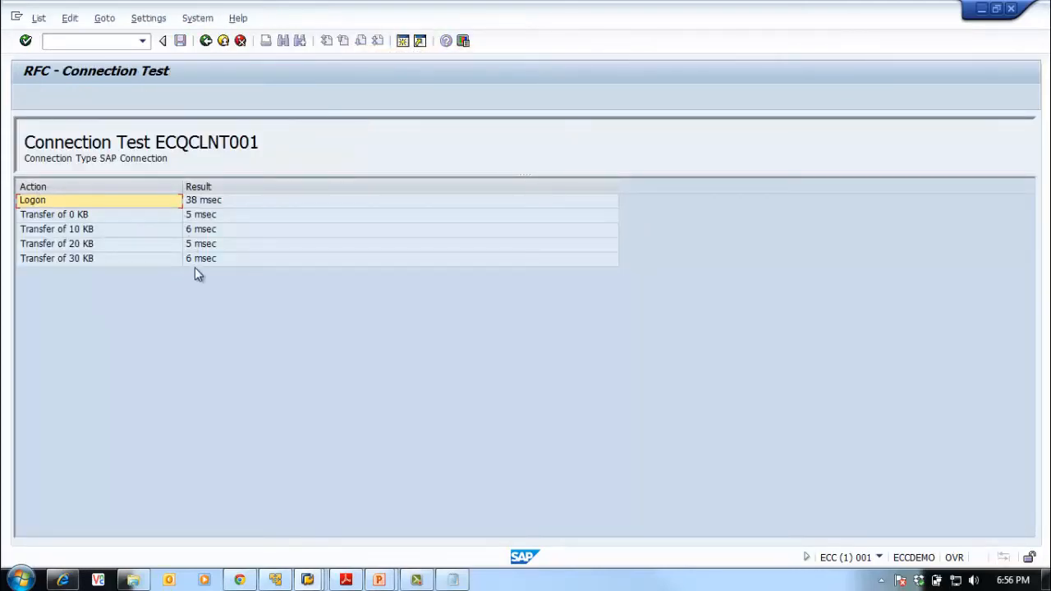
click(205, 41)
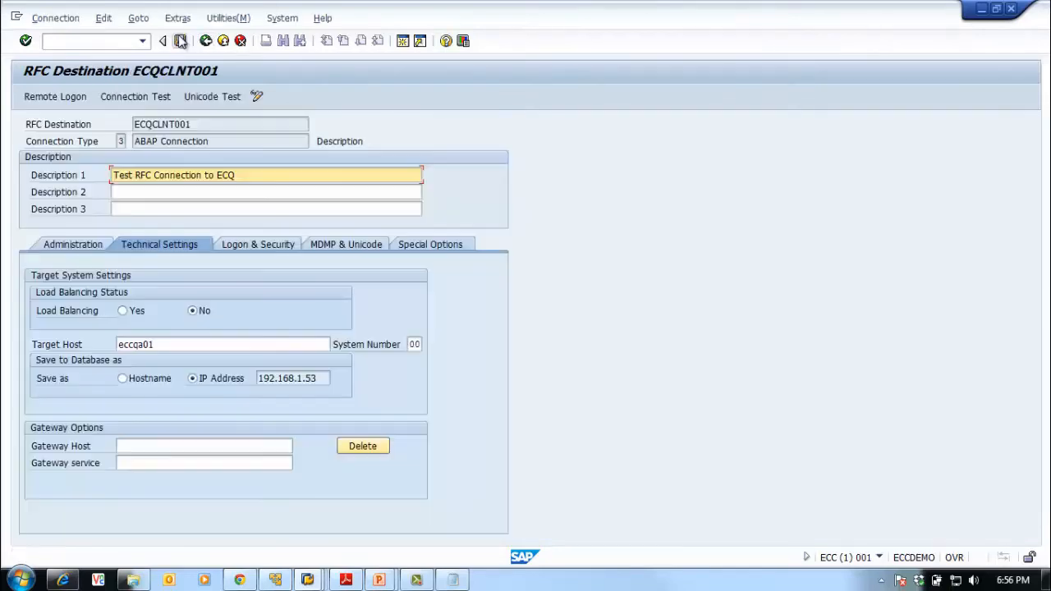
click(228, 18)
mouse_move(345, 37)
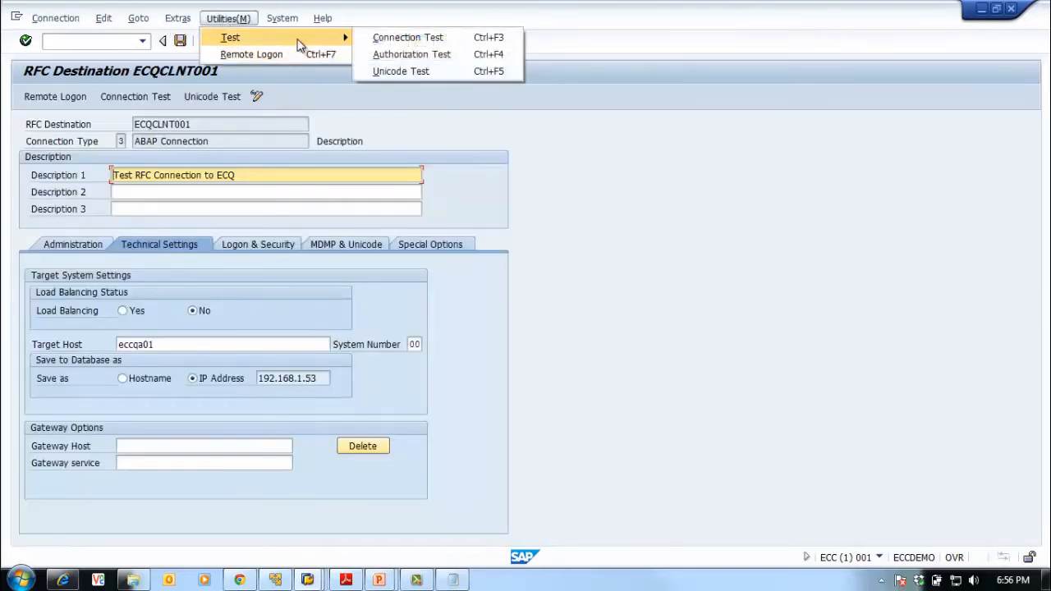
click(403, 58)
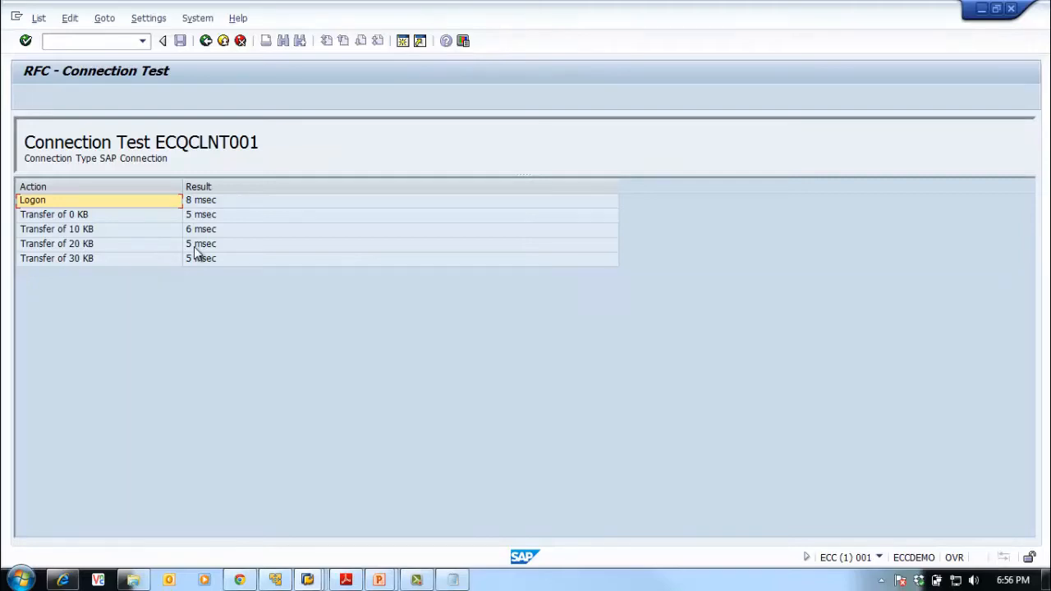
click(206, 40)
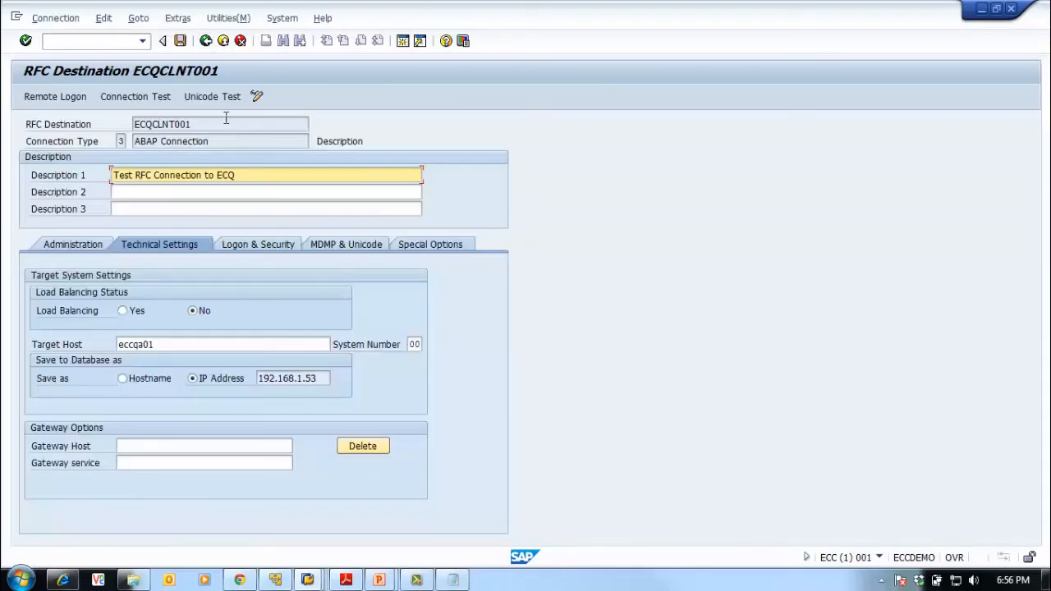
click(220, 18)
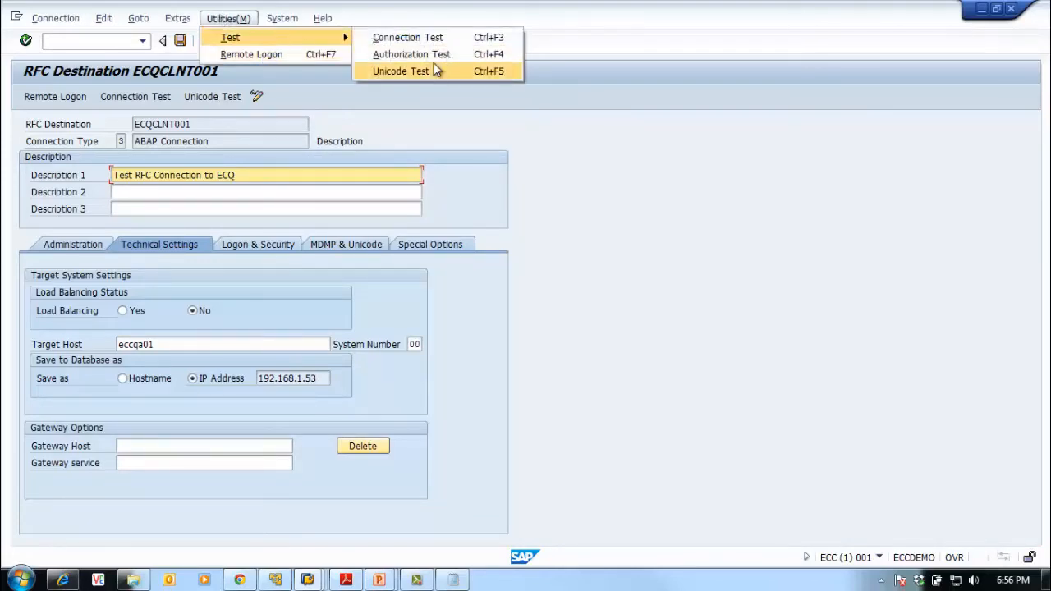
Run the Unicode test and acknowledge the result: target is a unicode system, character size 2
click(396, 108)
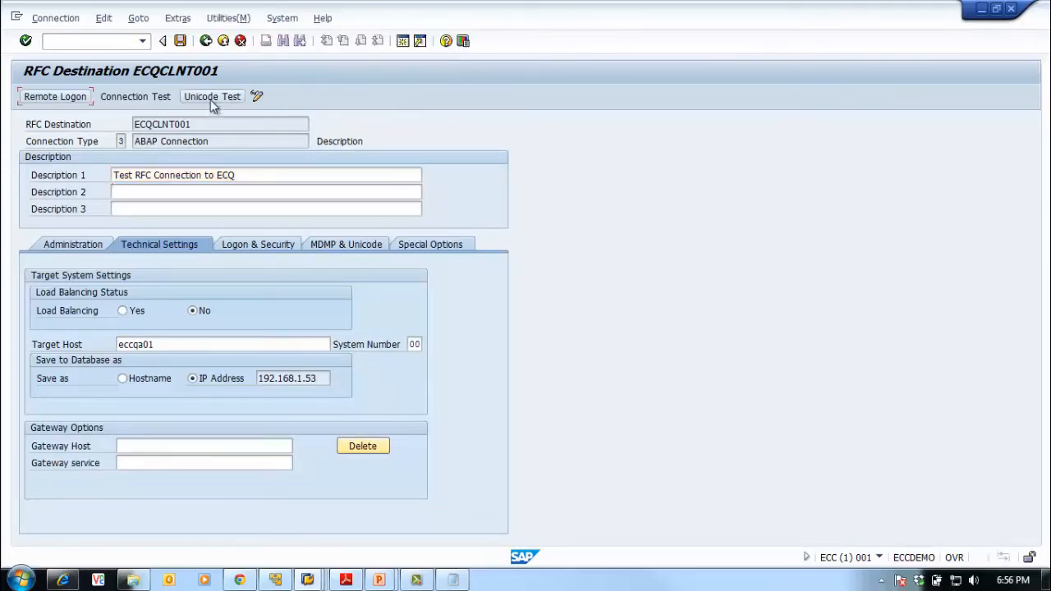
click(211, 97)
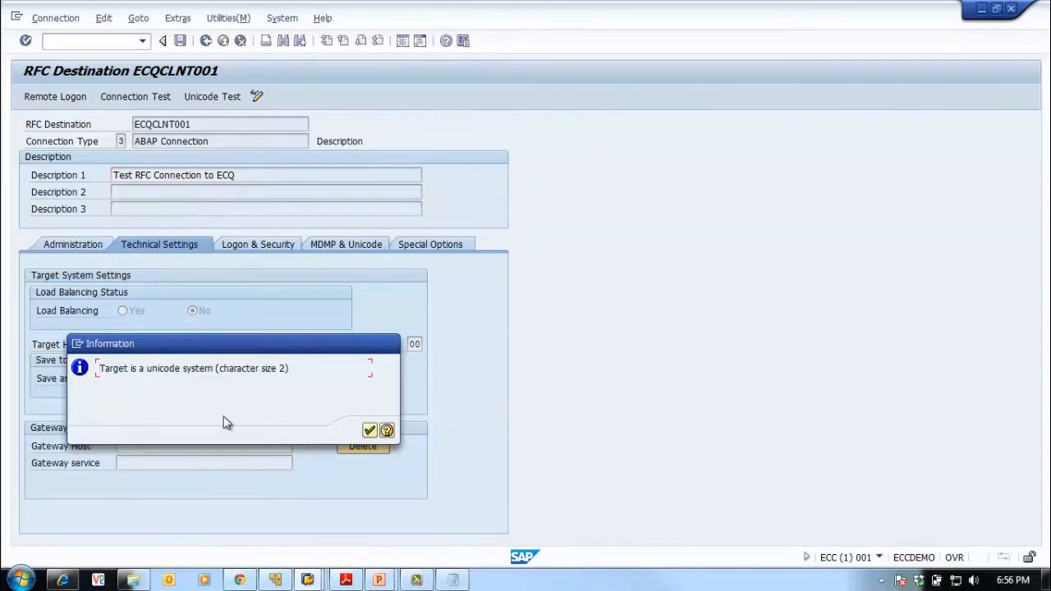
drag(103, 371, 298, 370)
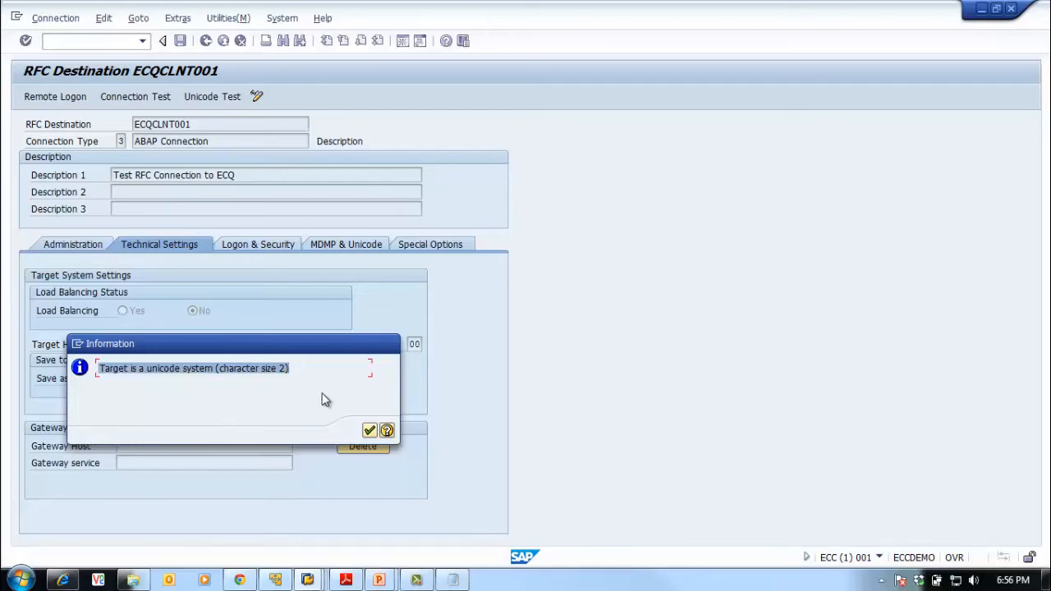
click(369, 431)
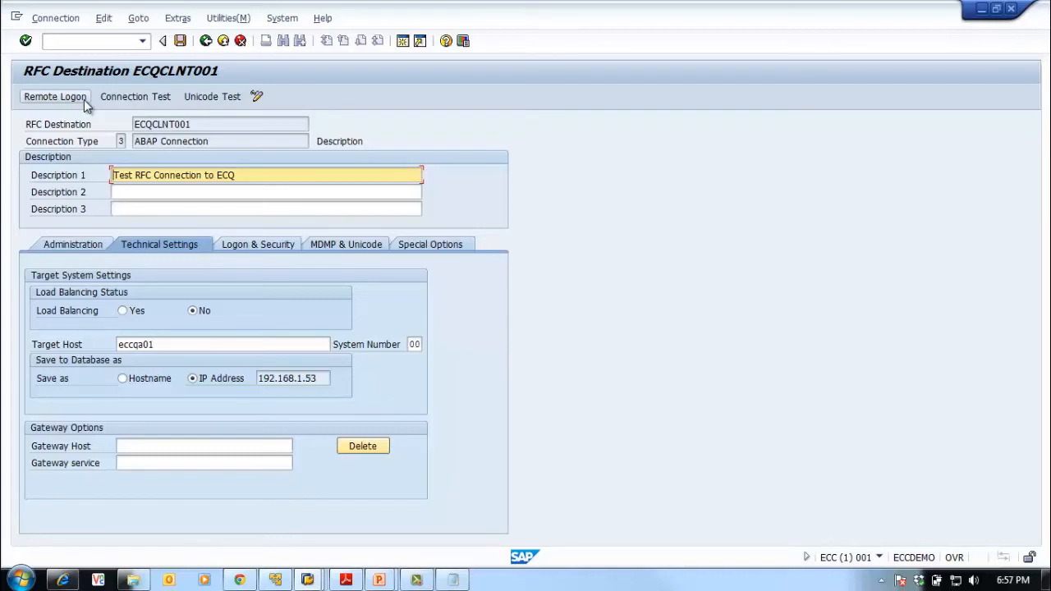
Close the remote ECQ session window and the ECQ client 000 session
click(221, 246)
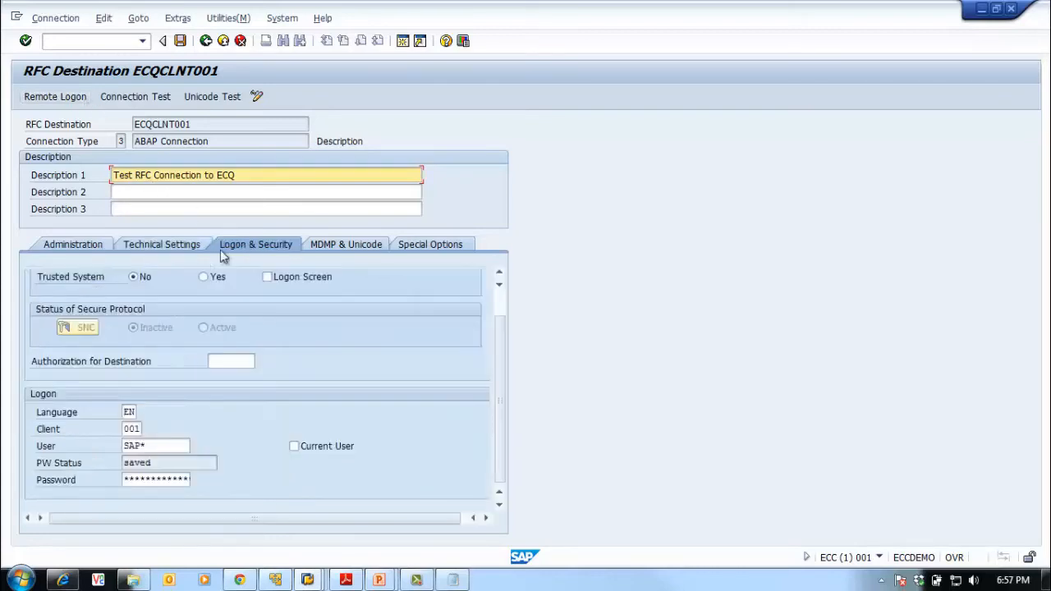
click(187, 248)
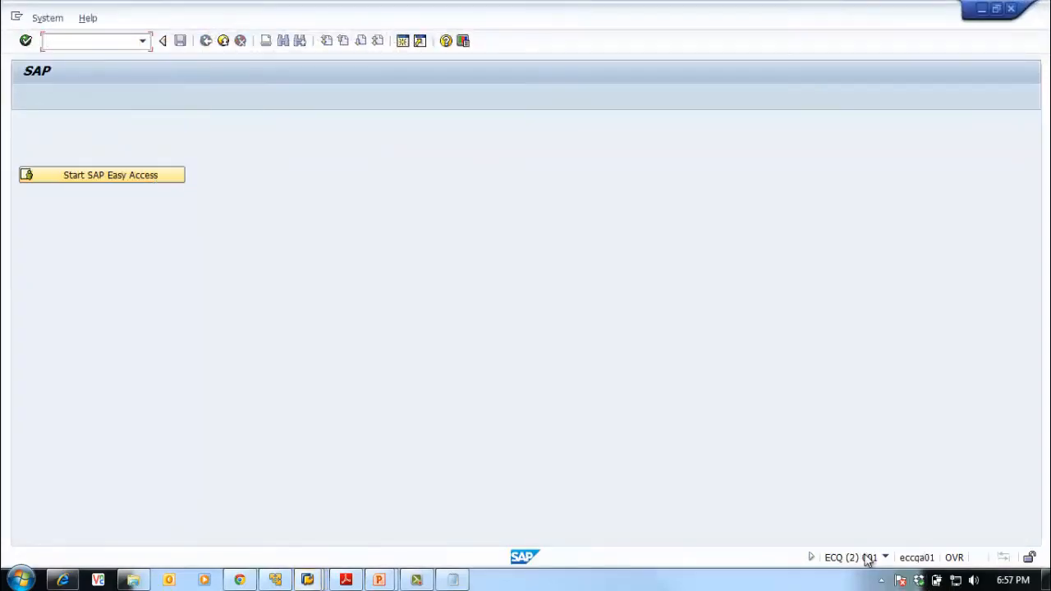
click(1011, 9)
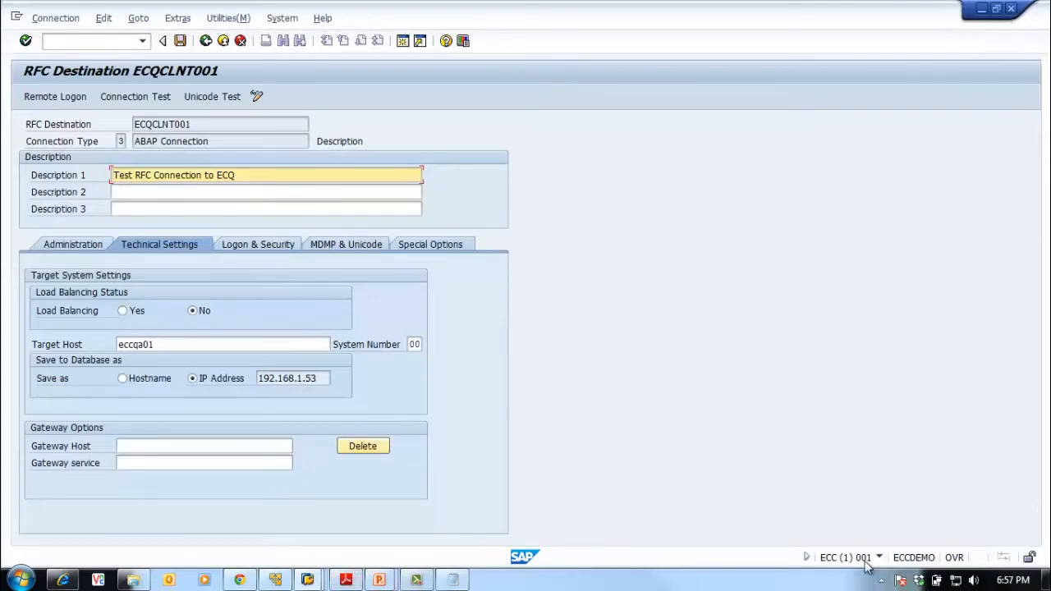
click(881, 581)
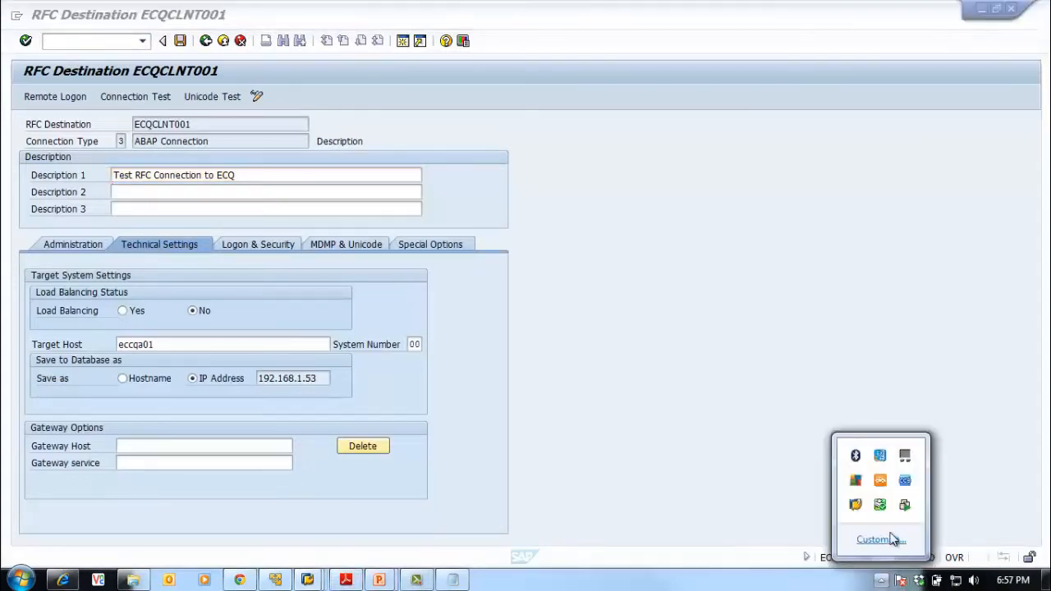
click(857, 502)
right_click(858, 503)
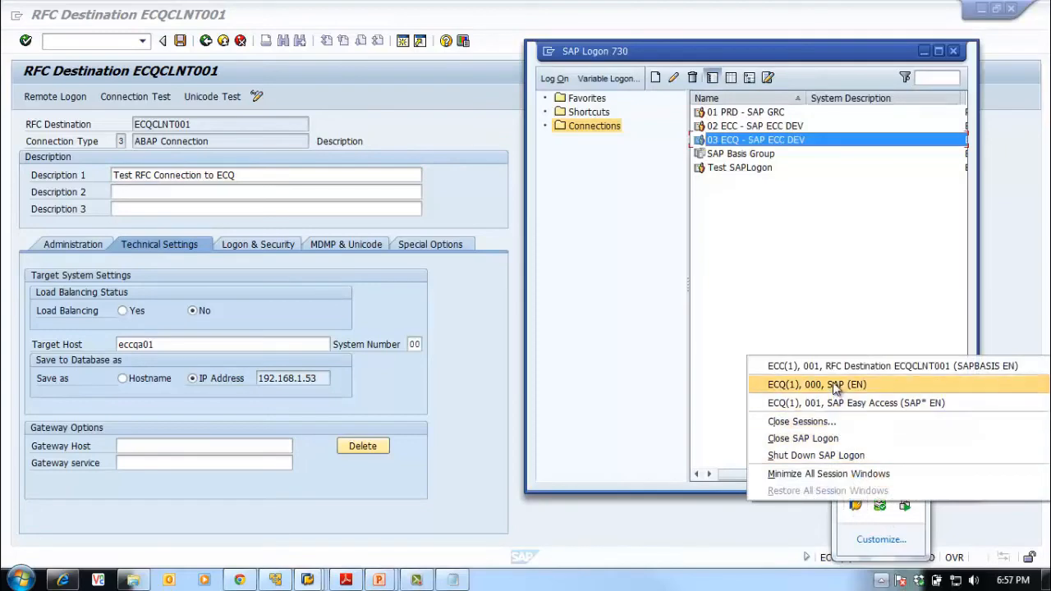
click(833, 383)
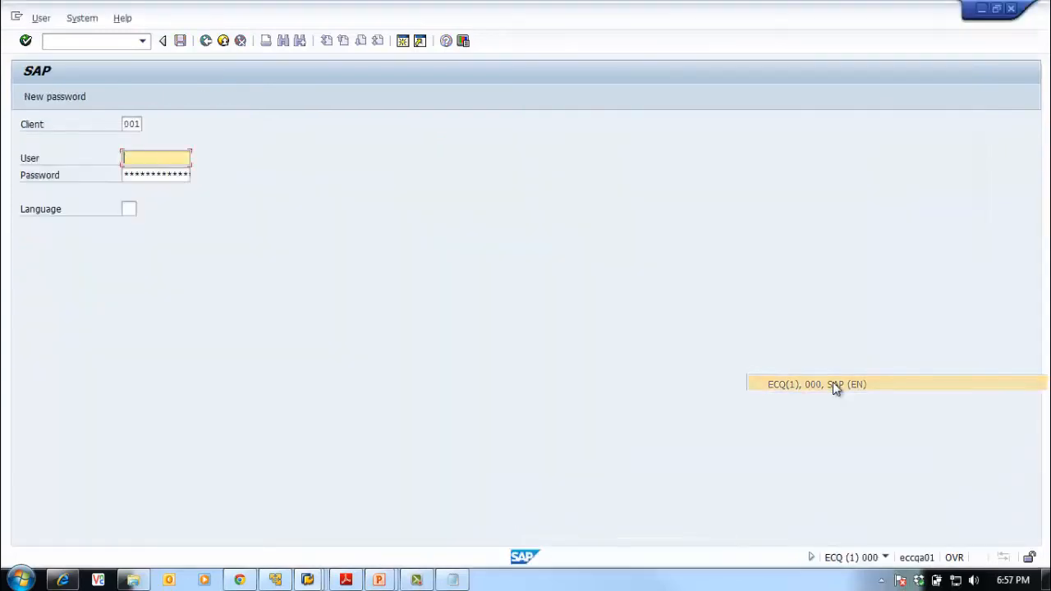
click(1011, 10)
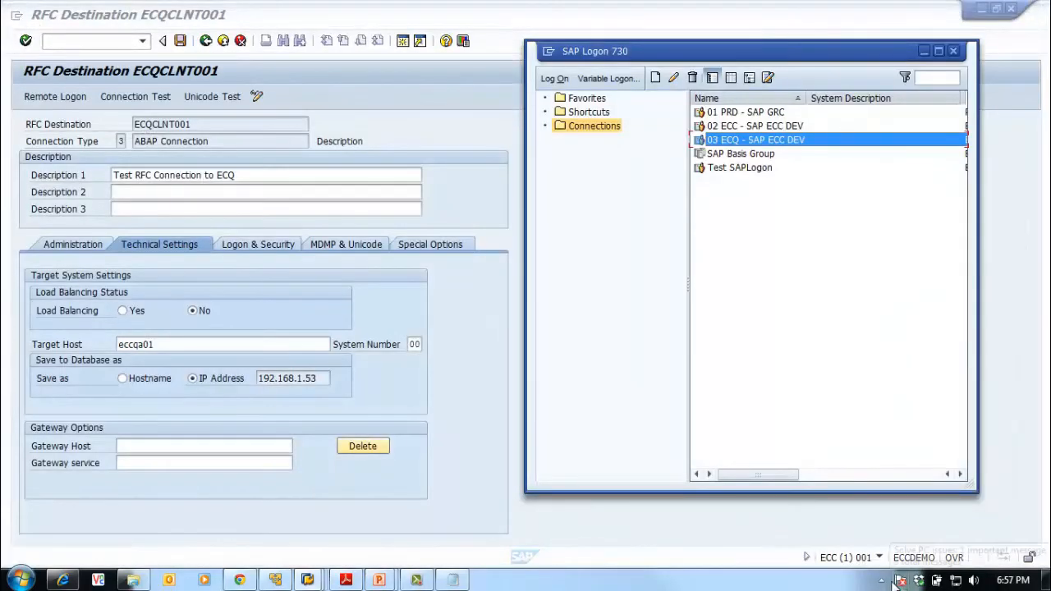
Log off the ECQ Easy Access session and return to the destination window
click(882, 581)
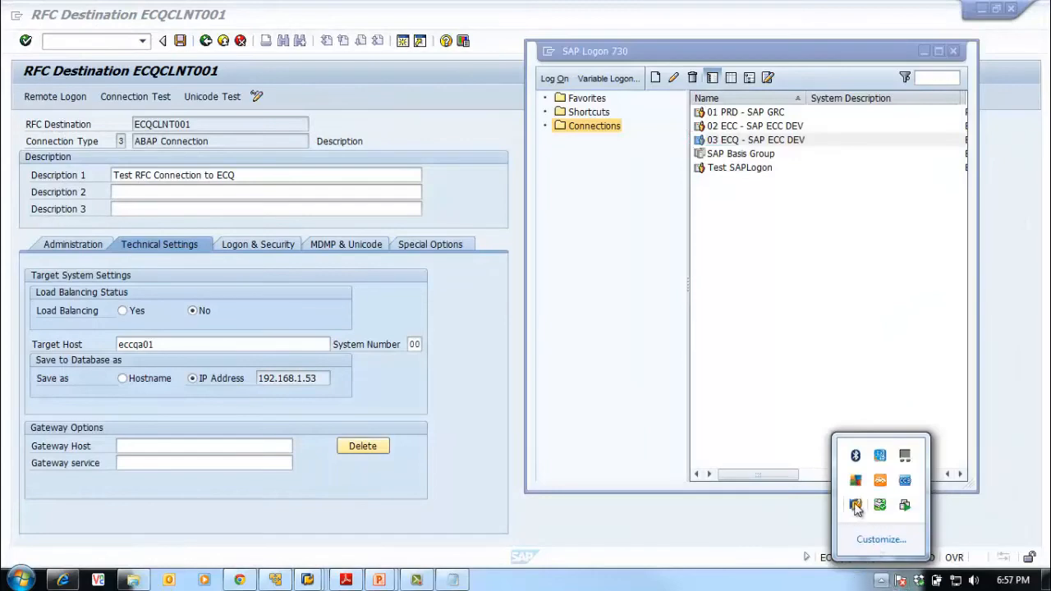
right_click(856, 508)
click(854, 404)
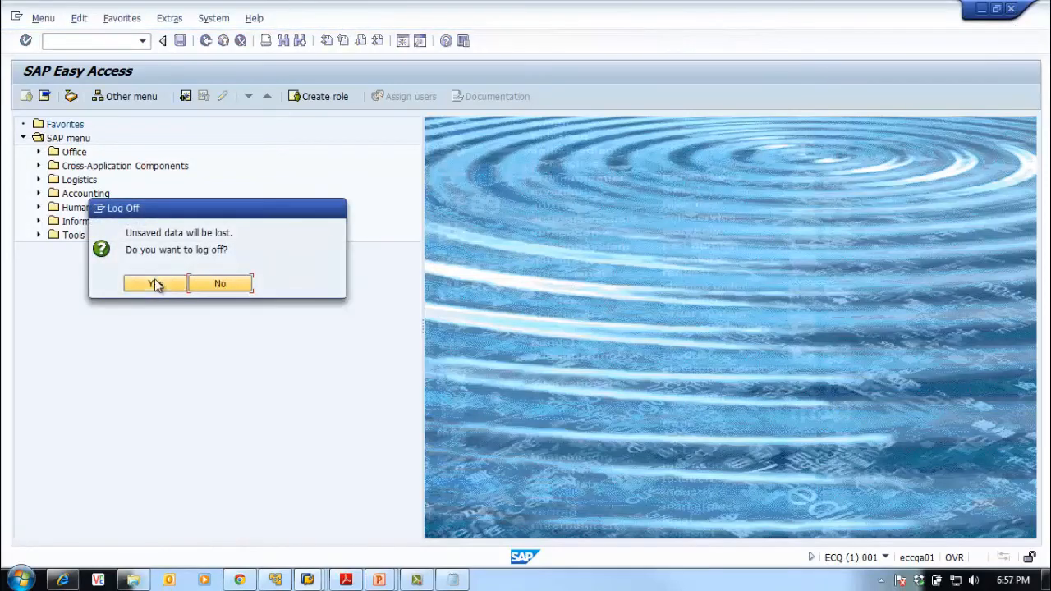
key(Return)
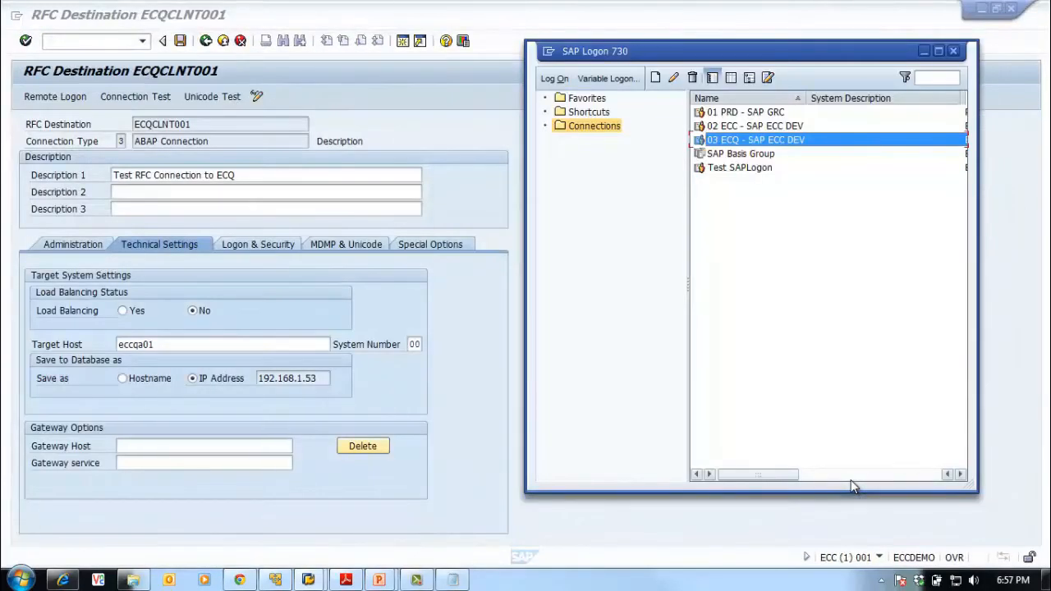
click(824, 520)
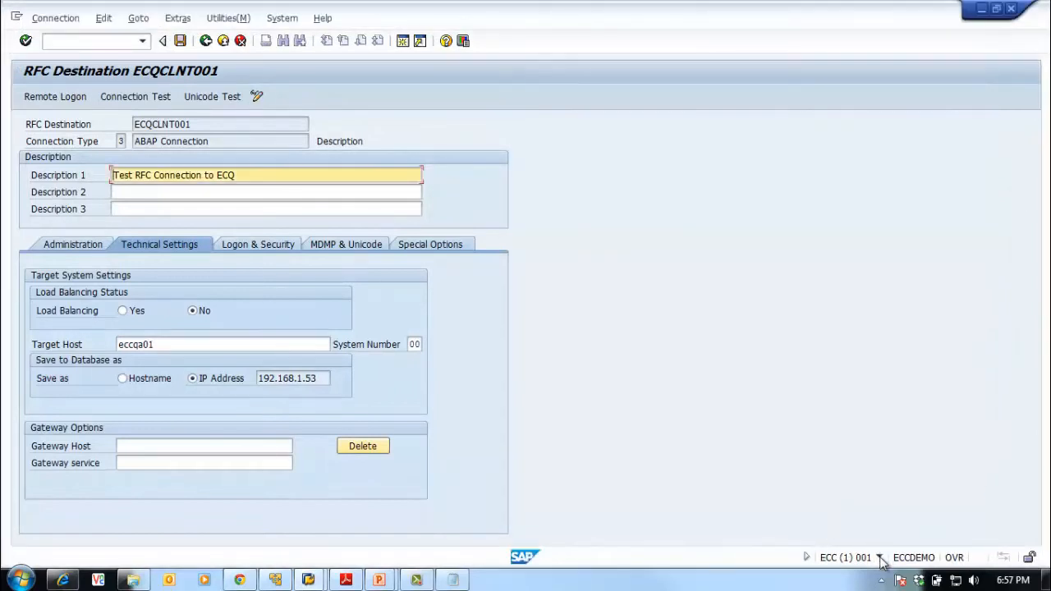
click(881, 581)
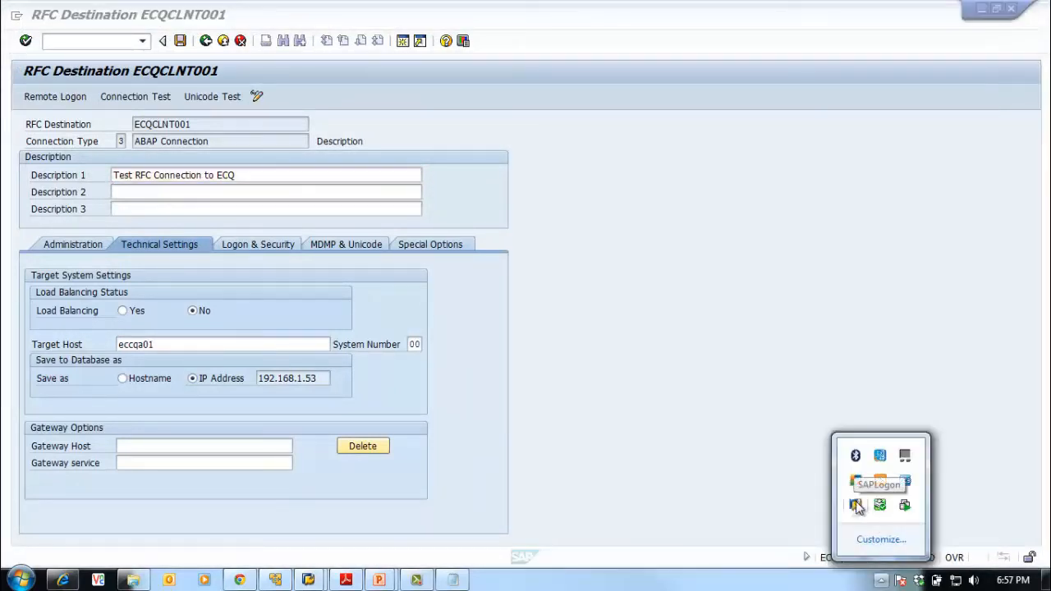
right_click(856, 506)
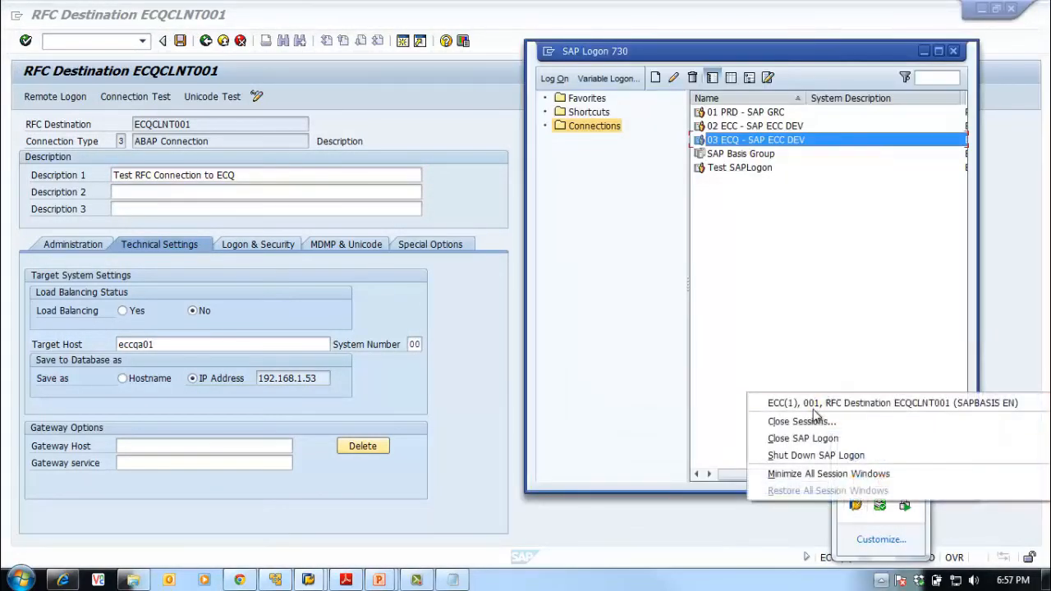
click(444, 305)
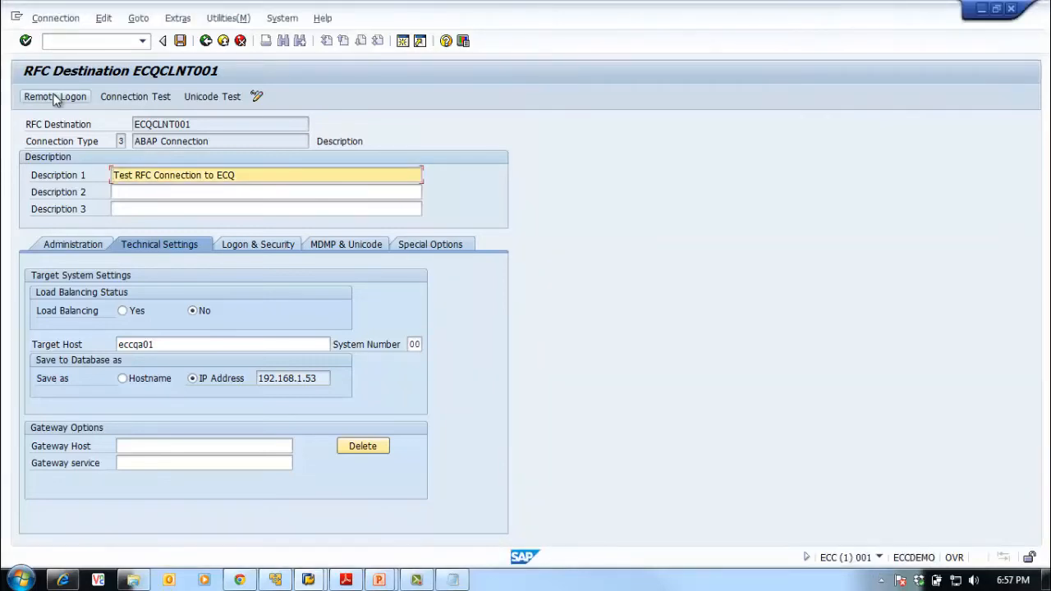
Log on remotely to ECQ, check the session's system details, then close that session
click(54, 97)
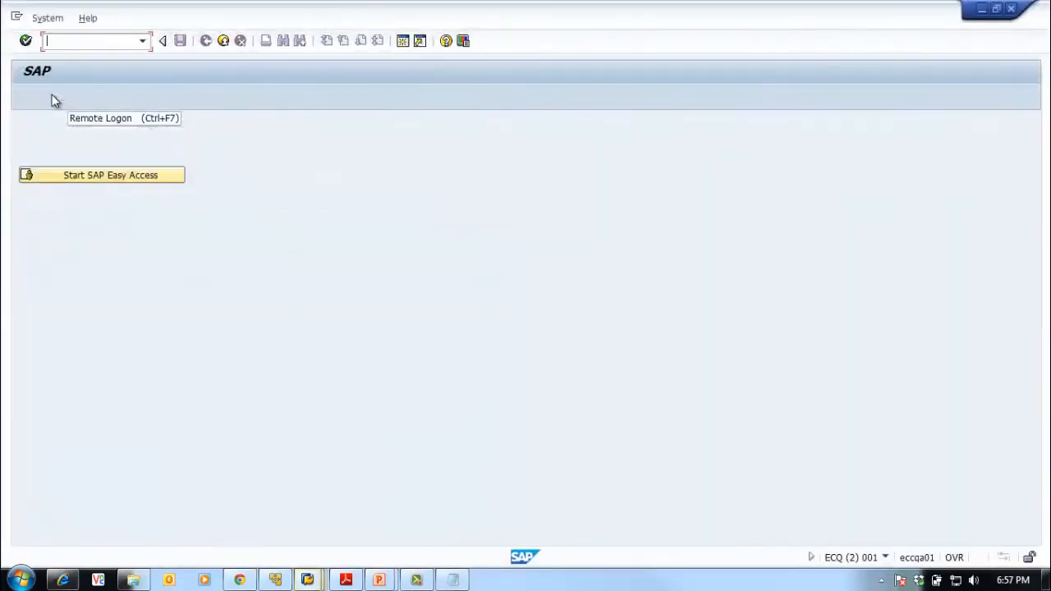
click(105, 183)
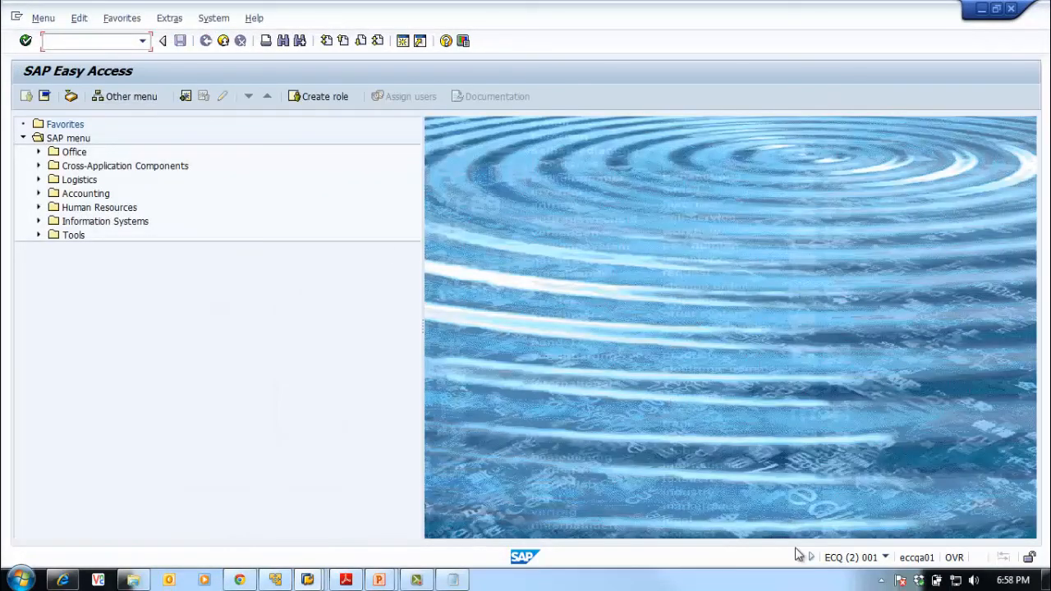
click(882, 581)
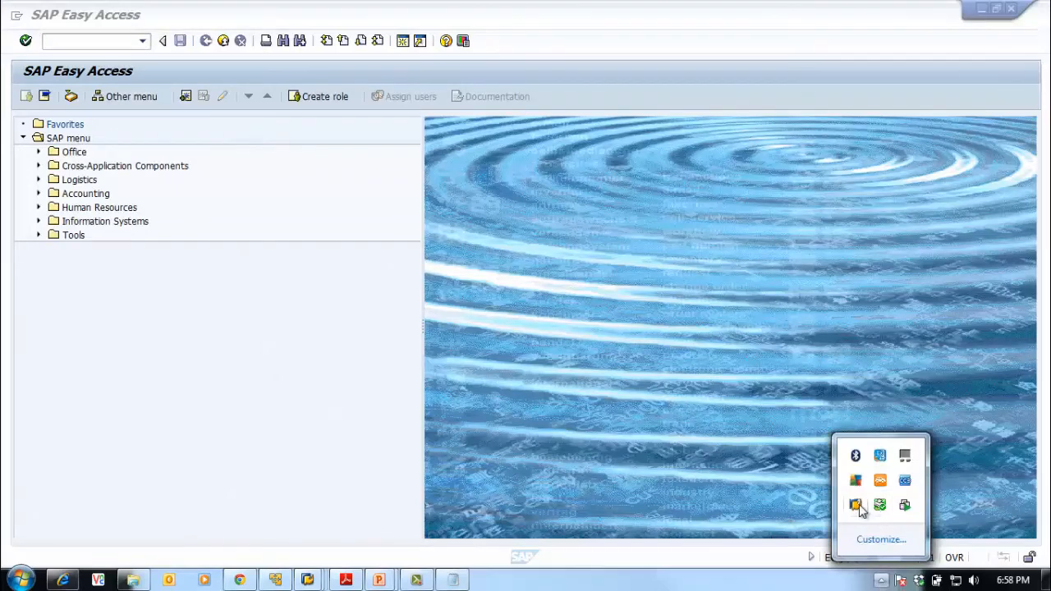
right_click(879, 506)
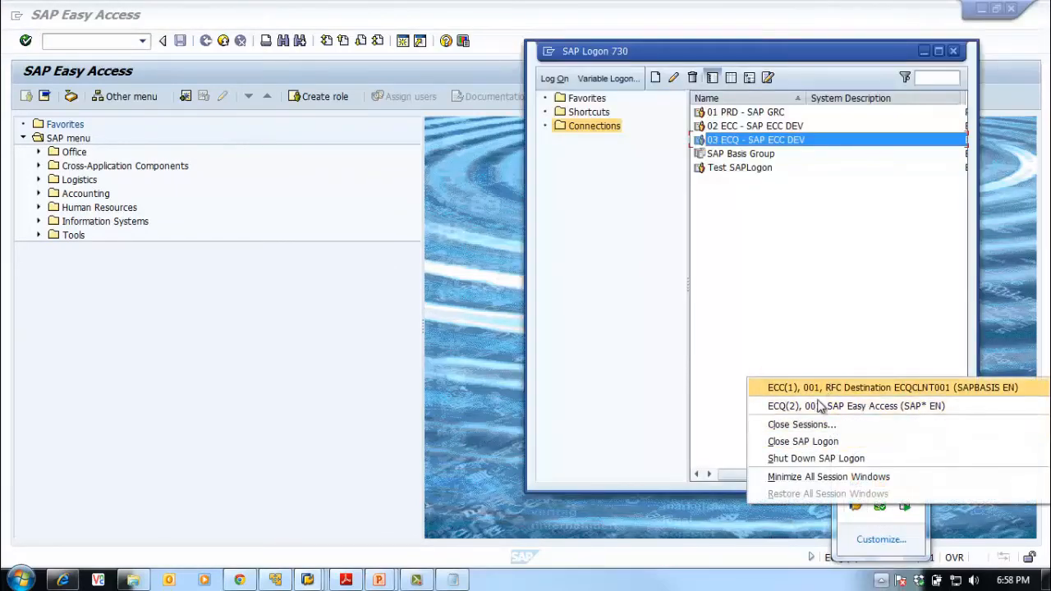
click(465, 354)
click(886, 559)
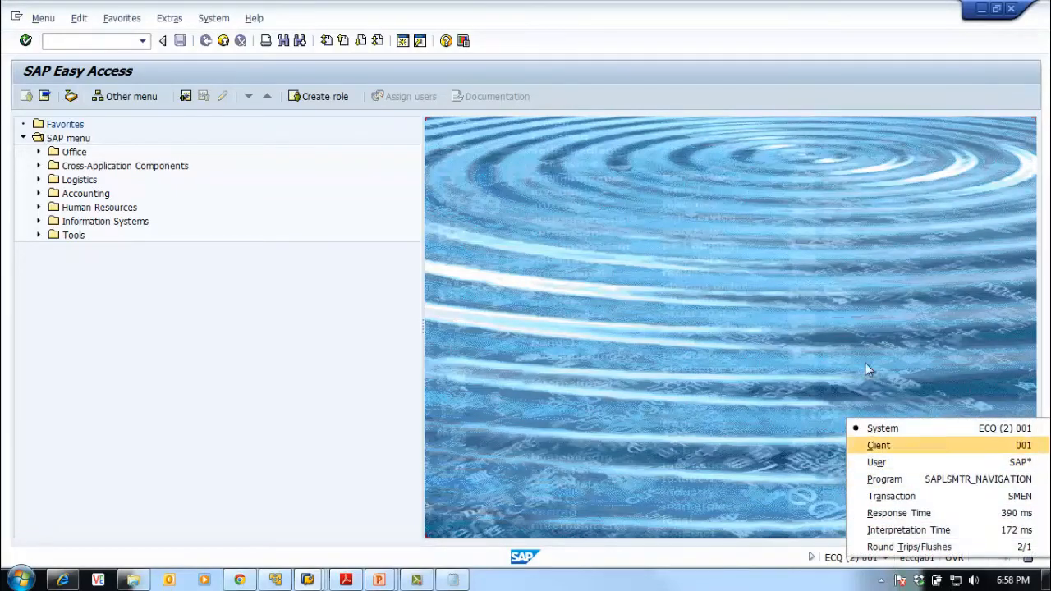
click(822, 299)
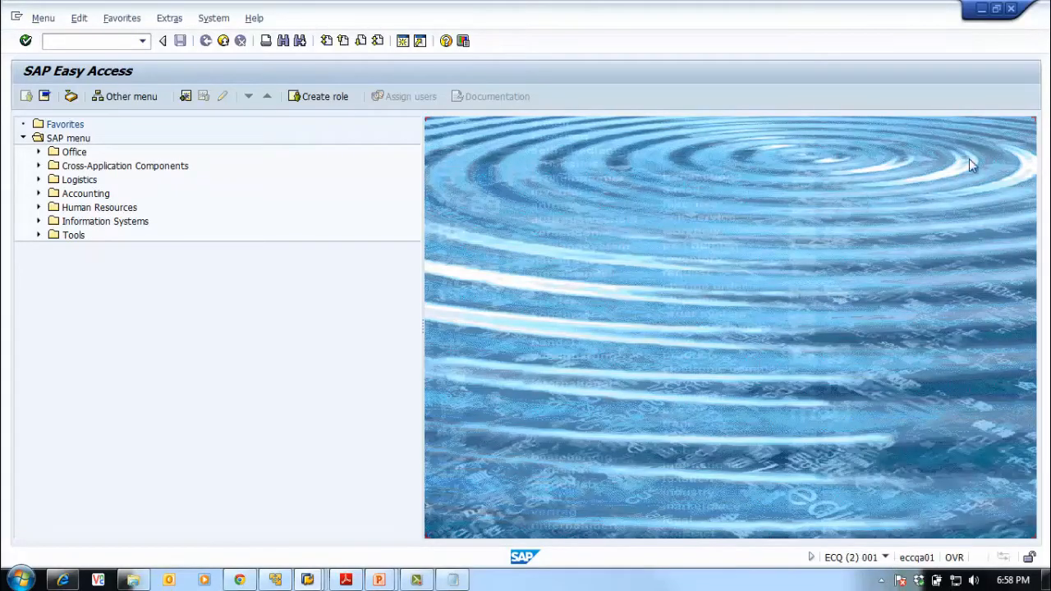
click(1013, 11)
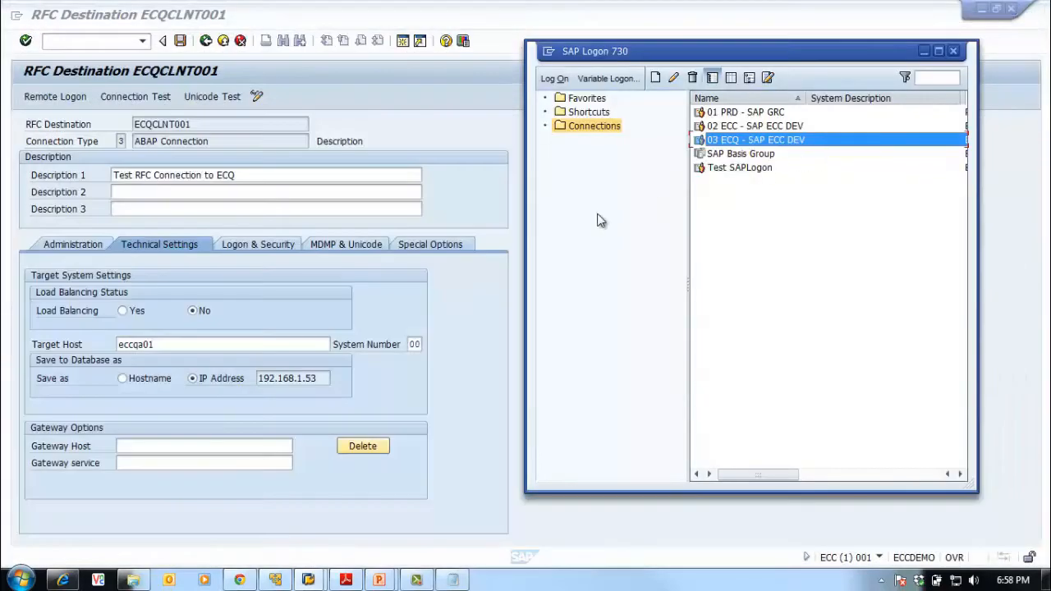
Bring the ECQCLNT001 destination window in front of SAP Logon 730
click(446, 286)
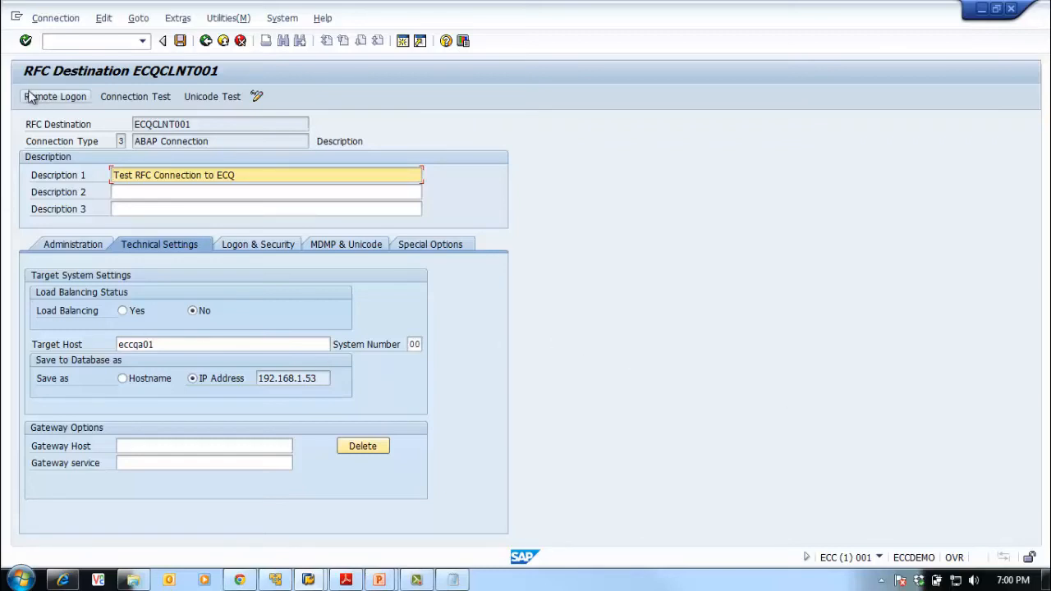
Save the ECQCLNT001 destination and return to the RFC connections list
click(225, 20)
mouse_move(241, 38)
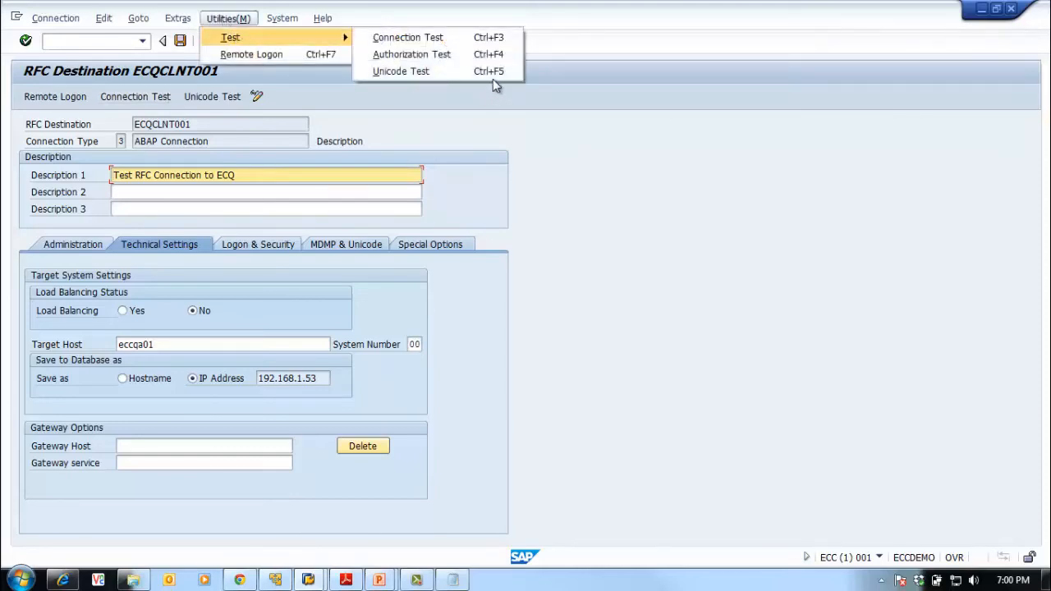
click(753, 284)
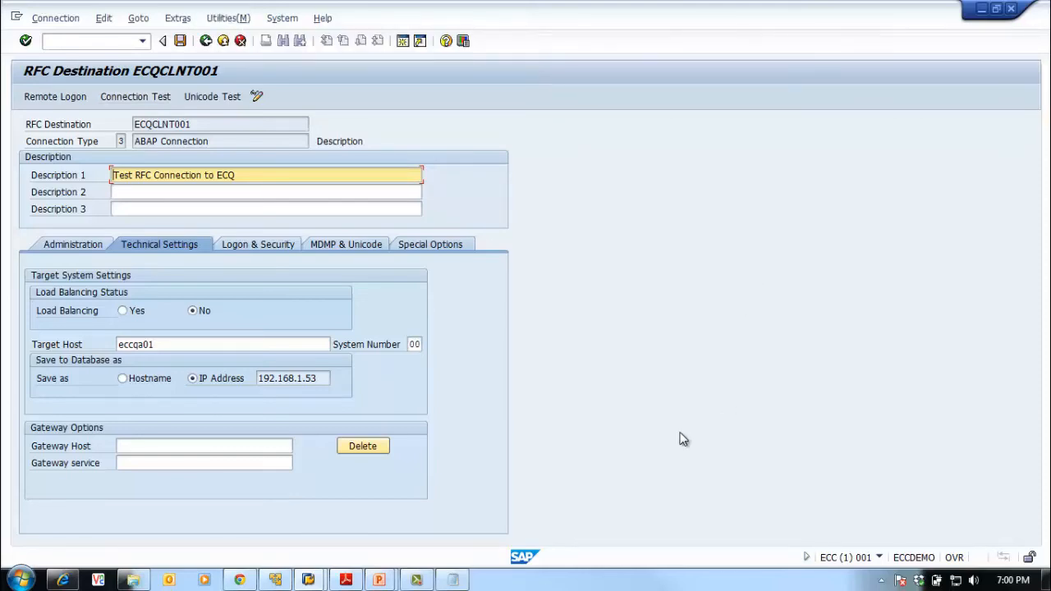
click(180, 41)
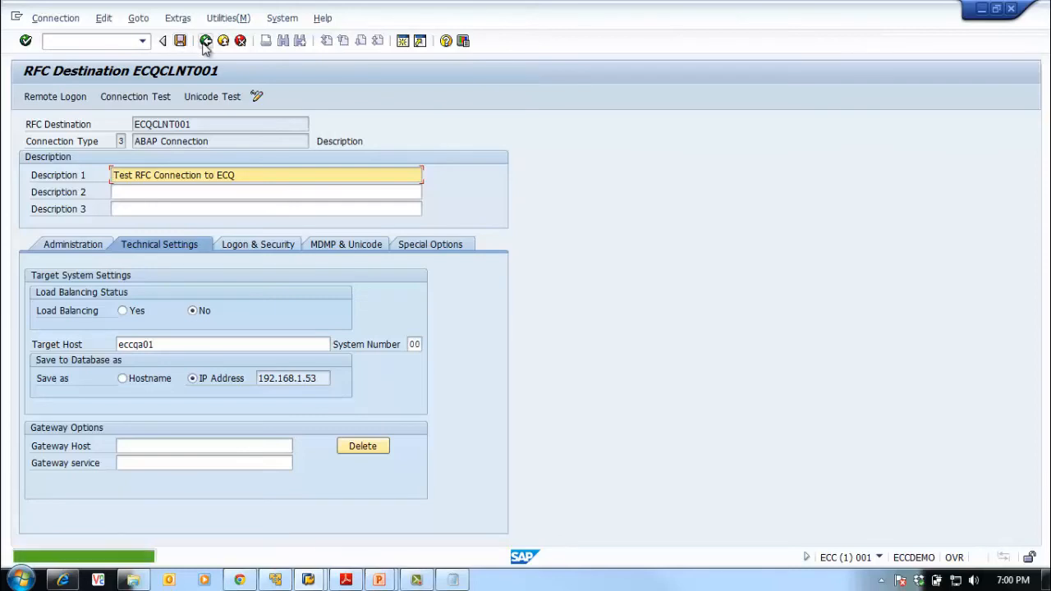
click(205, 41)
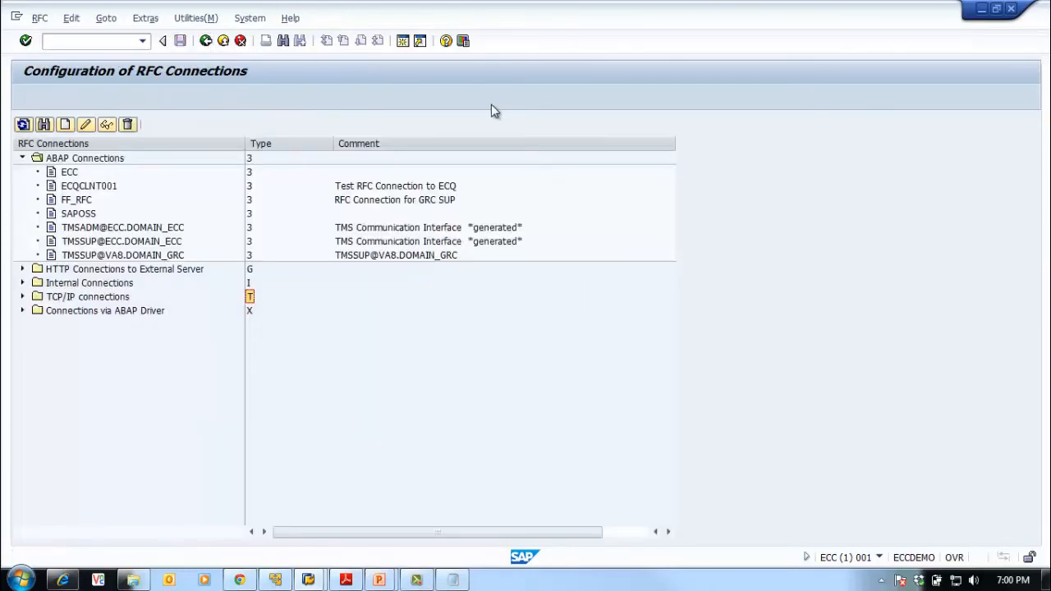
Open ECQCLNT001 under ABAP Connections to review its details, then return to the list
click(116, 185)
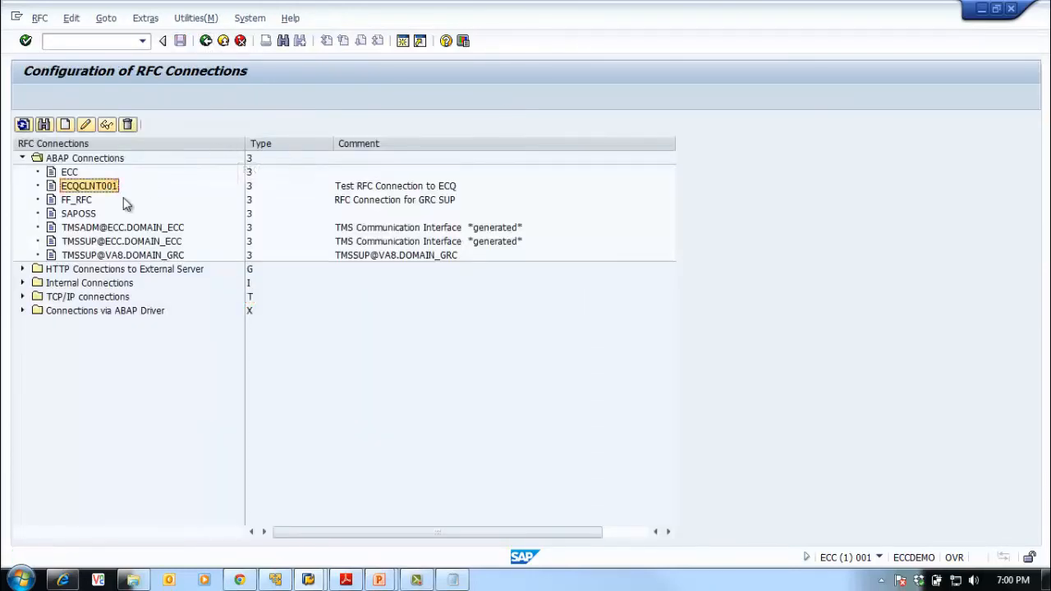
double_click(100, 187)
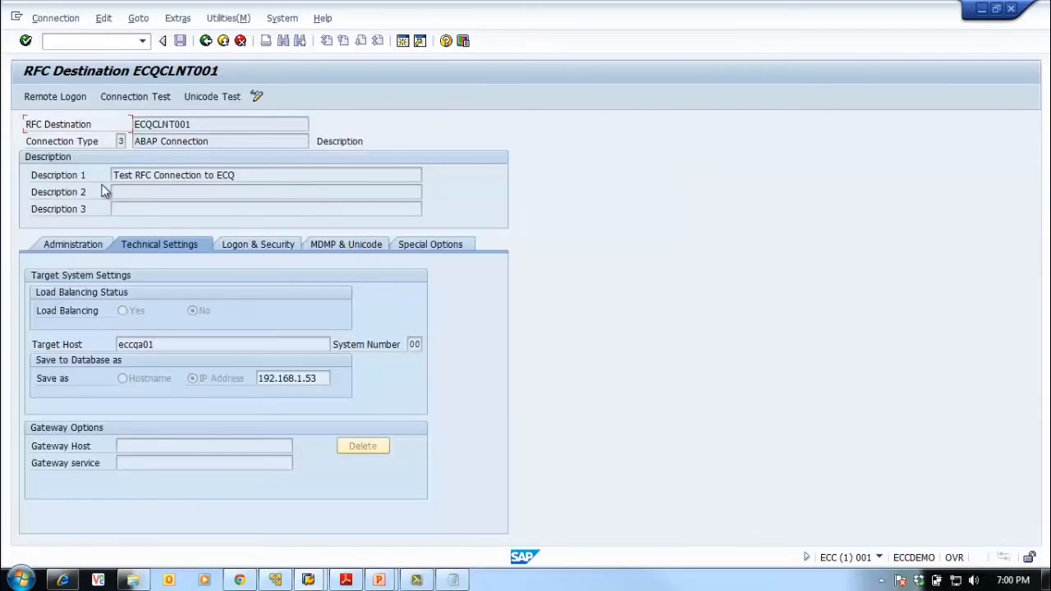
double_click(172, 125)
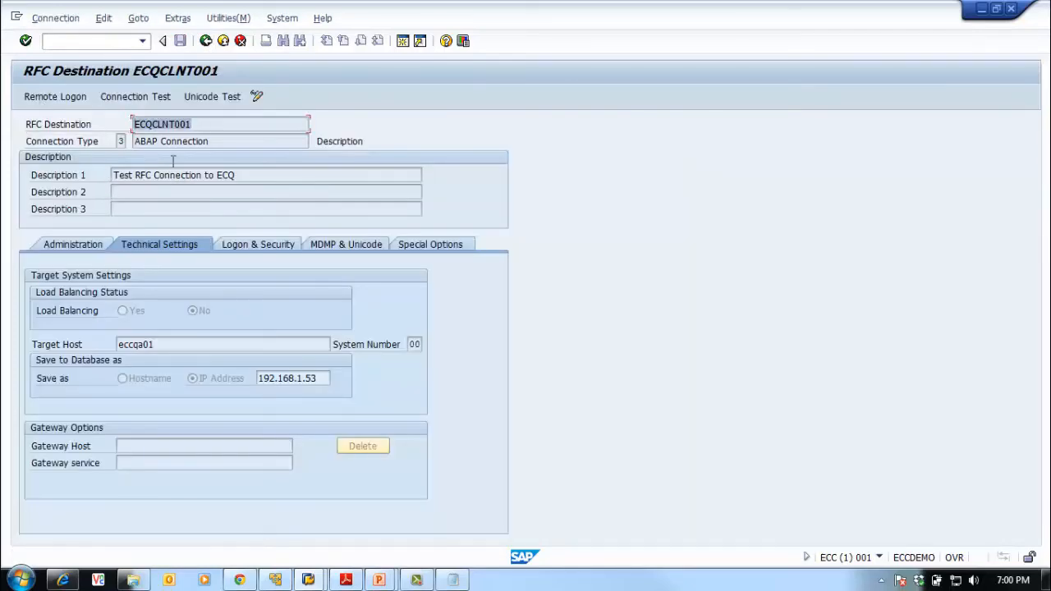
click(383, 264)
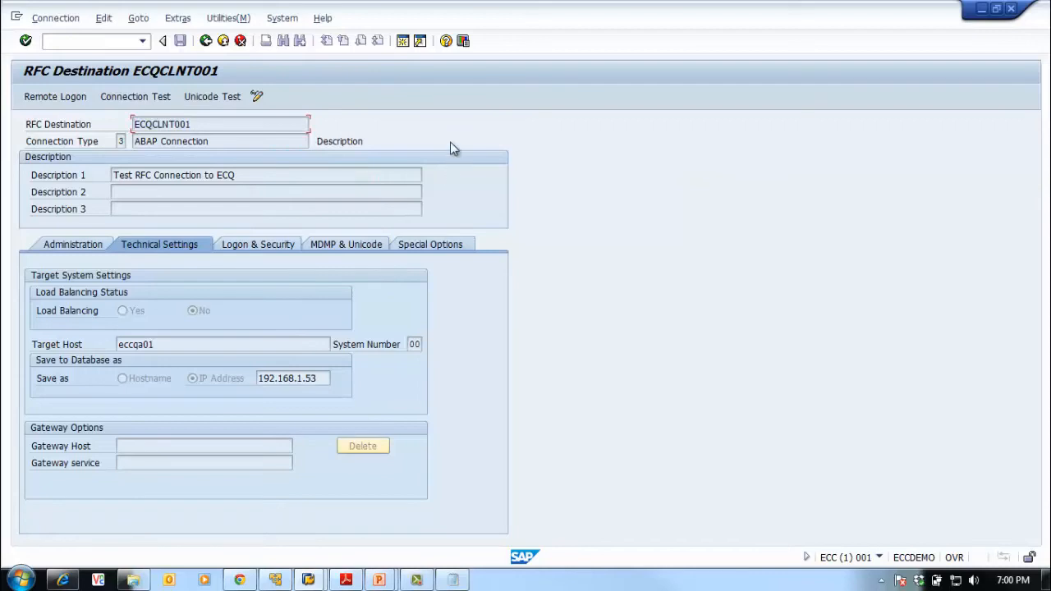
click(207, 41)
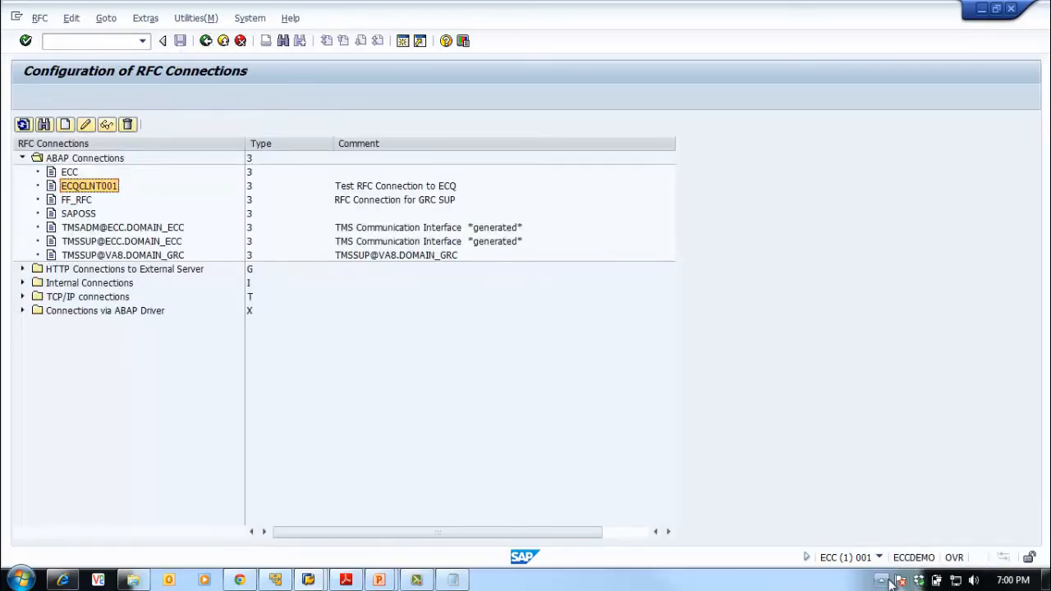
Check the SAP Logon tray options, then reopen ECQCLNT001 and go back to the SM59 tree
click(887, 580)
right_click(888, 580)
click(743, 490)
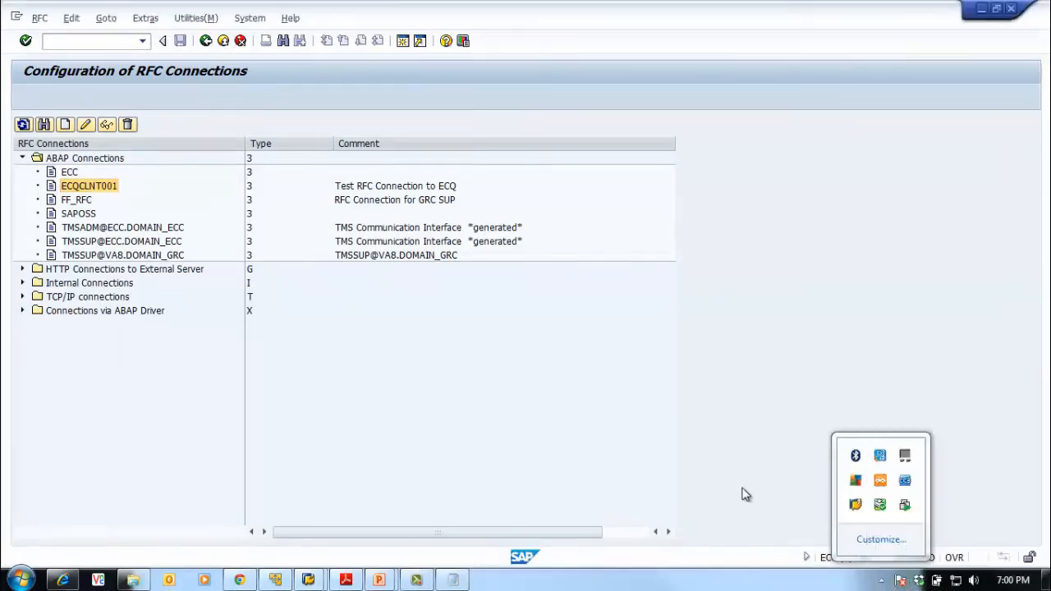
click(881, 580)
right_click(855, 506)
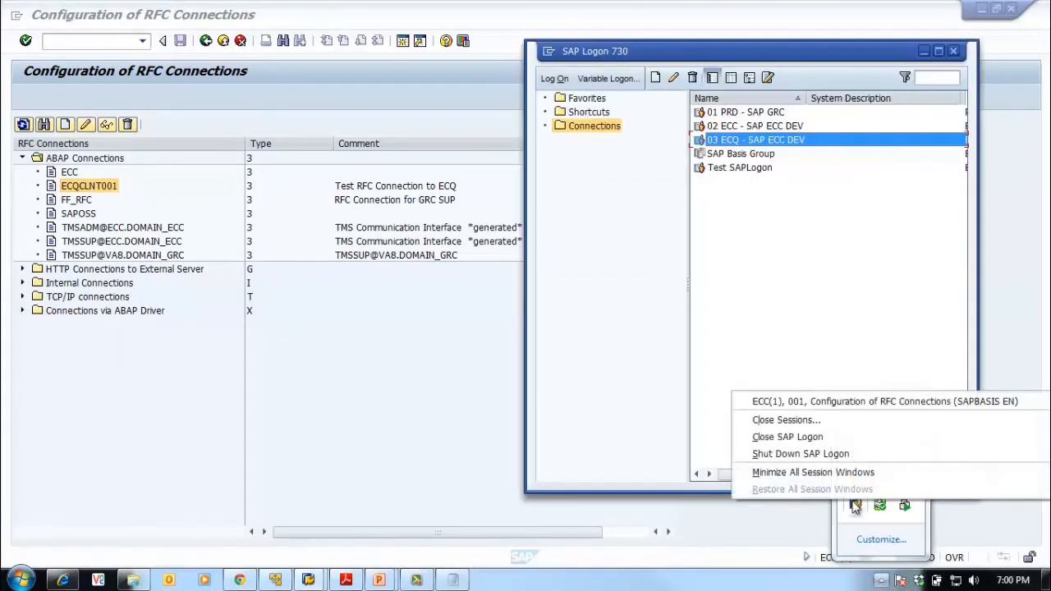
click(412, 387)
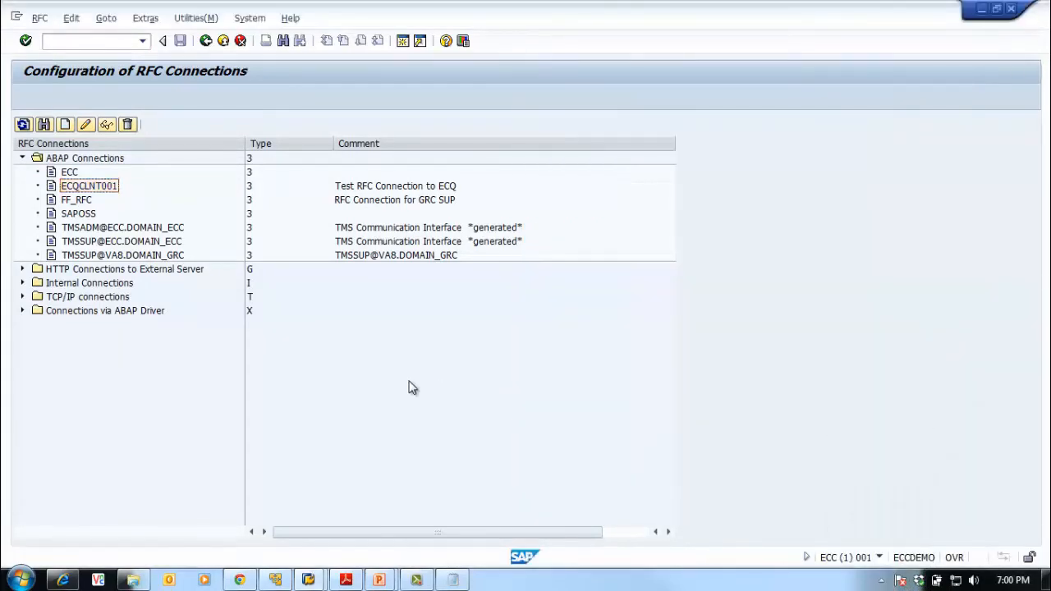
double_click(70, 187)
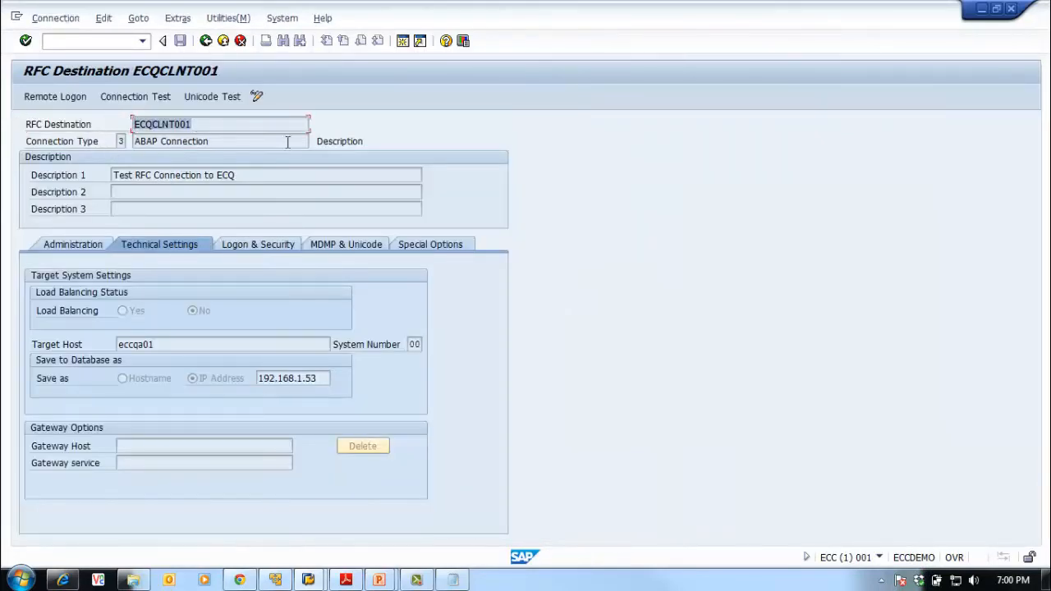
click(209, 41)
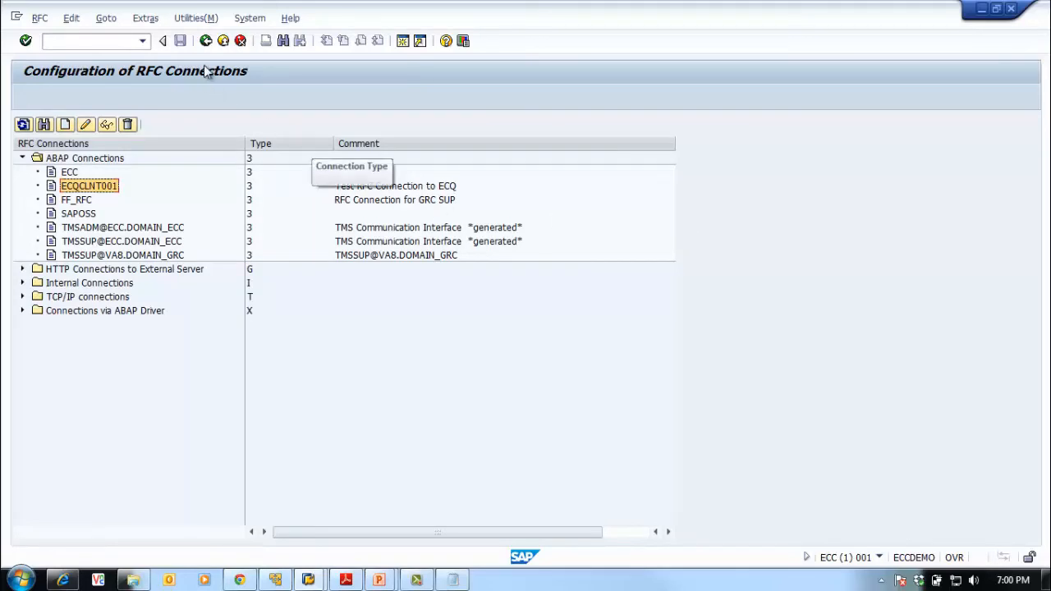
Open the SE37 test screen for function module BAPI_USER_DISPLAY
click(206, 41)
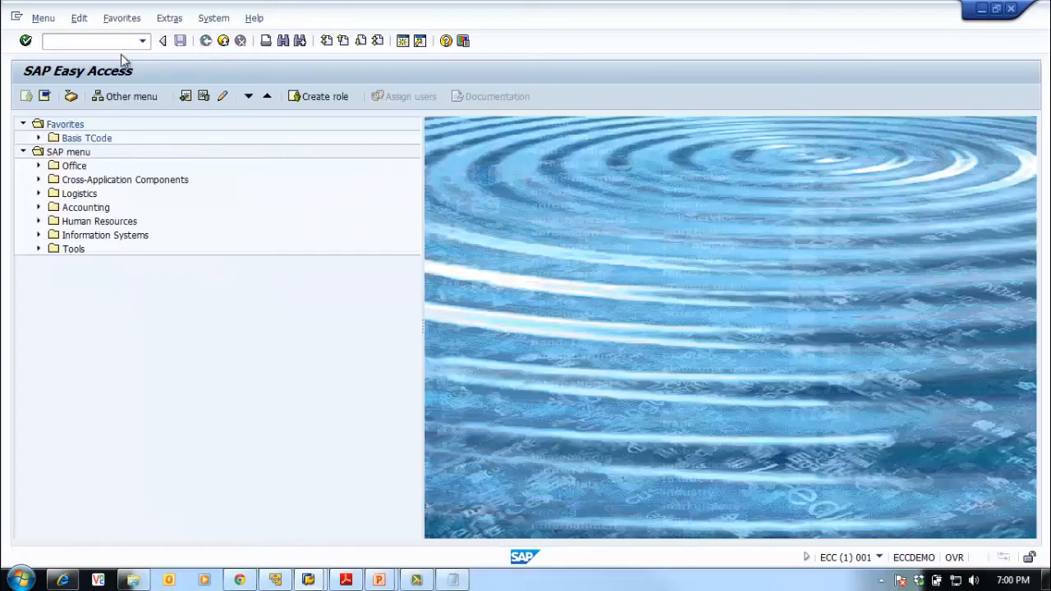
text(se37)
key(Return)
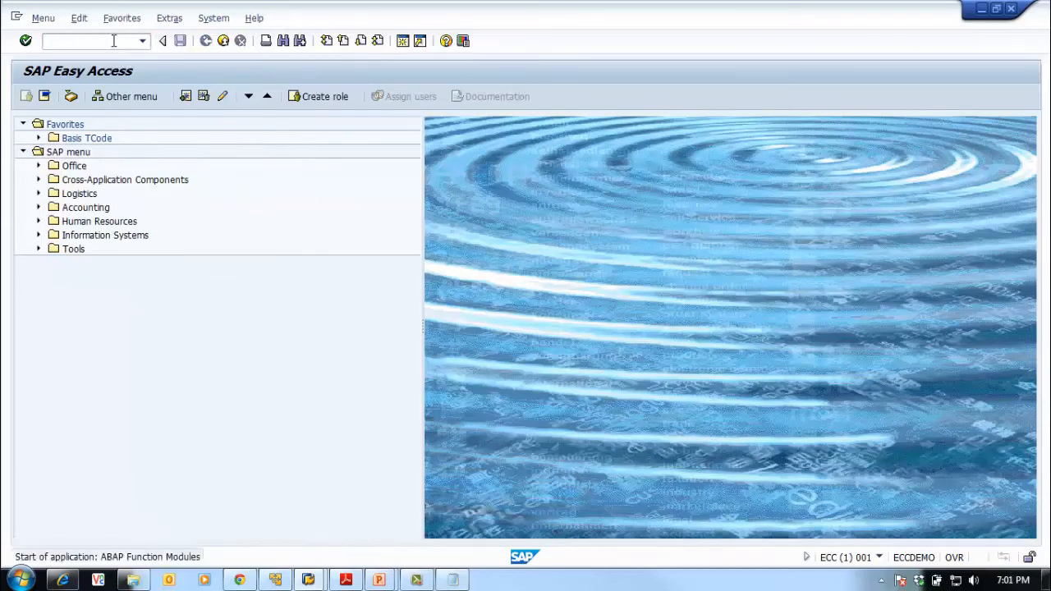
double_click(223, 158)
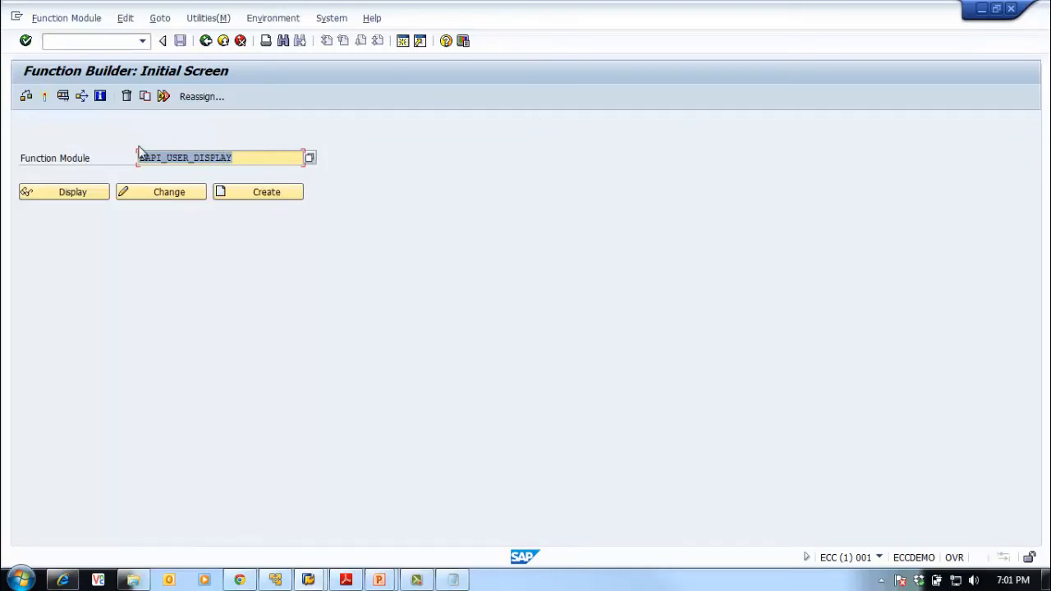
click(63, 97)
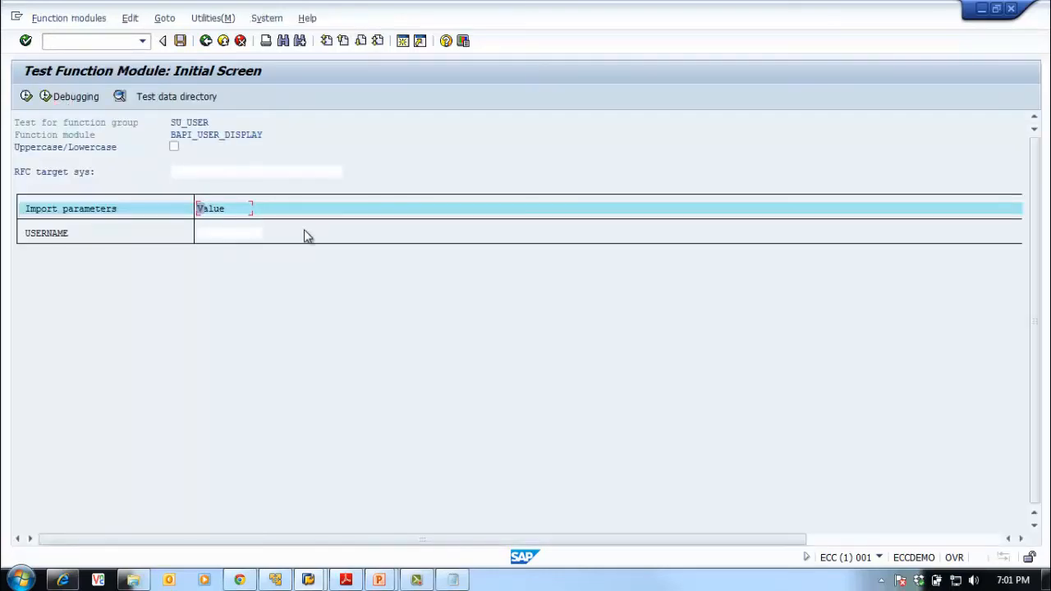
Run it locally with an existing user ID as USERNAME, getting return code 000
click(230, 233)
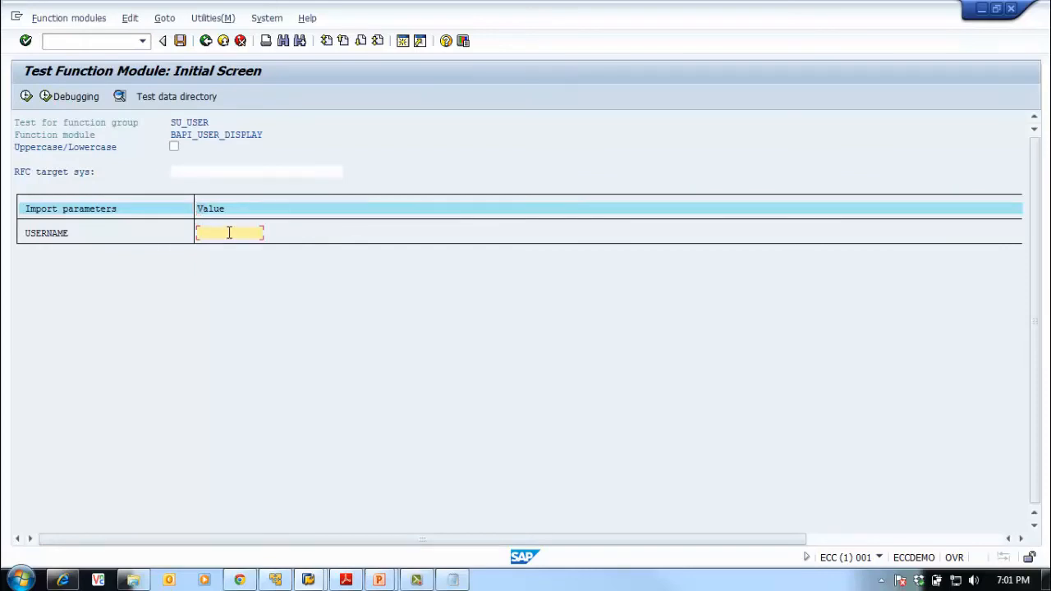
text(SAPBasi)
key(BackSpace)
key(BackSpace)
key(BackSpace)
text(ASIS)
click(26, 96)
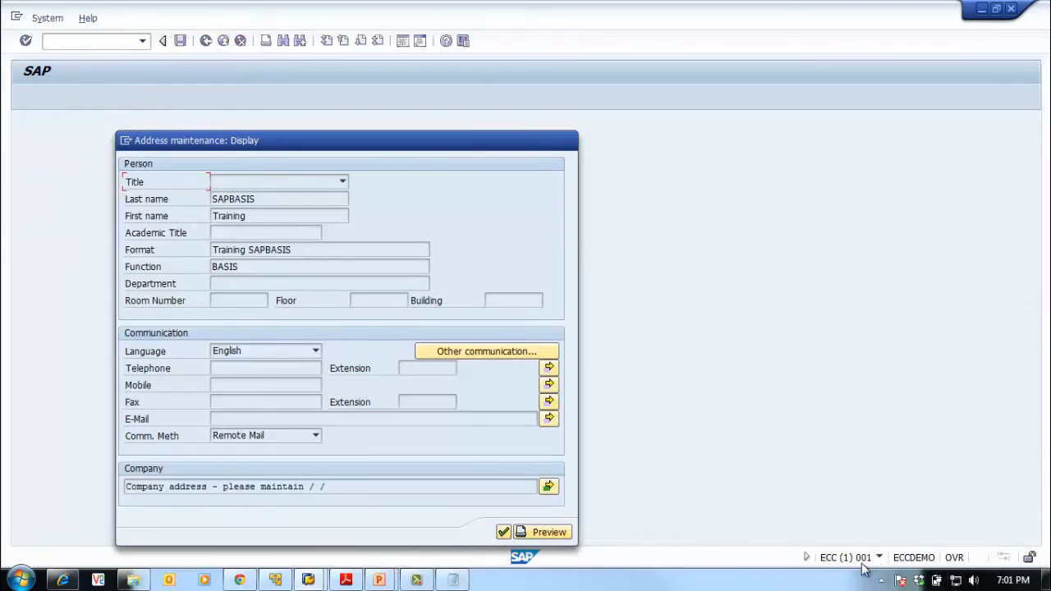
click(505, 533)
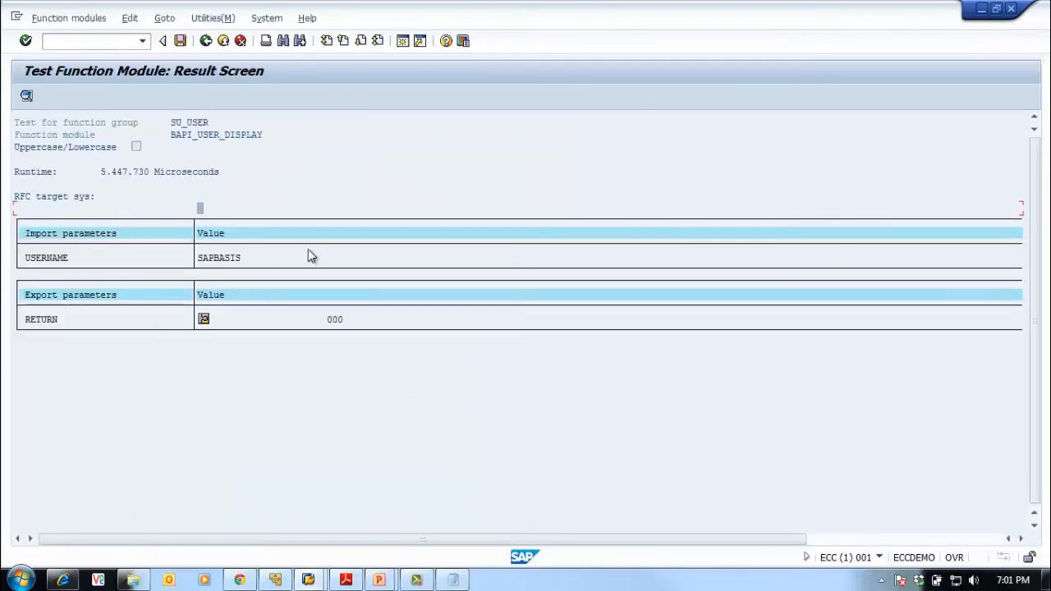
click(206, 41)
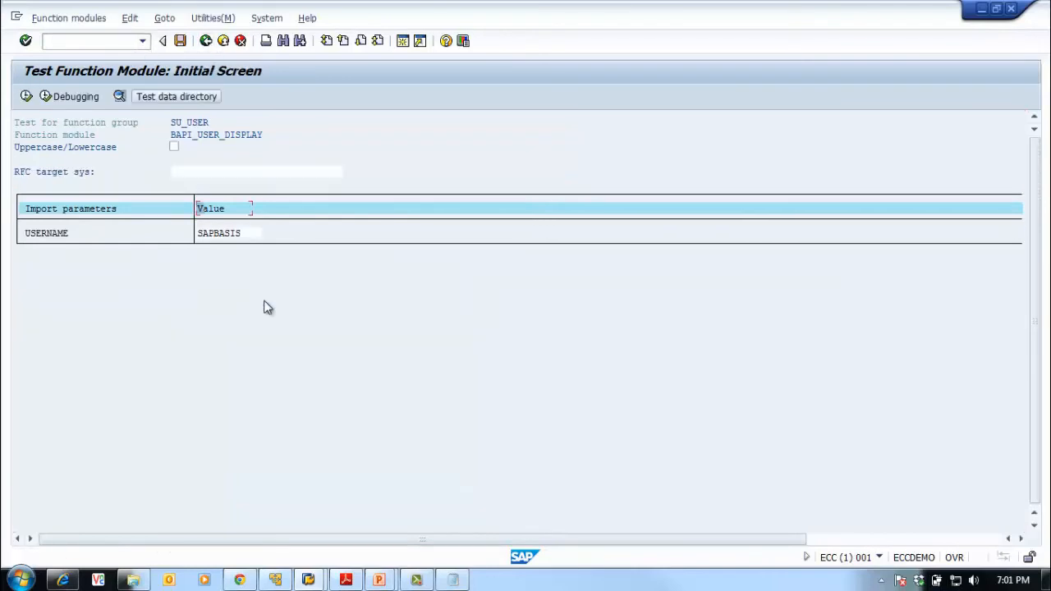
Run BAPI_USER_DISPLAY remotely on ECQCLNT001, which returns E01 user does not exist, then clear USERNAME
text(ECQCLNT001)
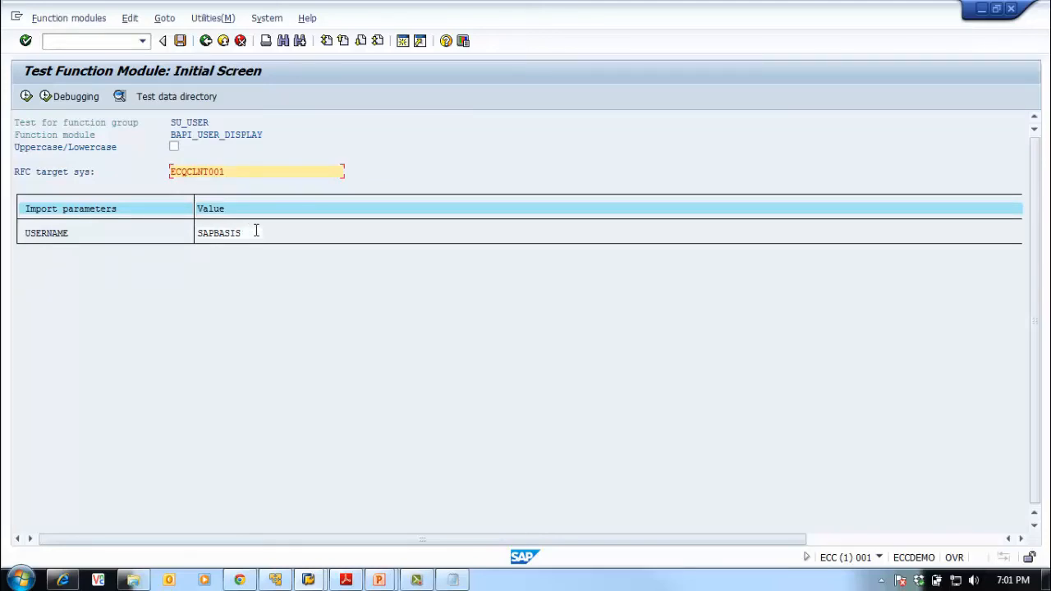
click(27, 96)
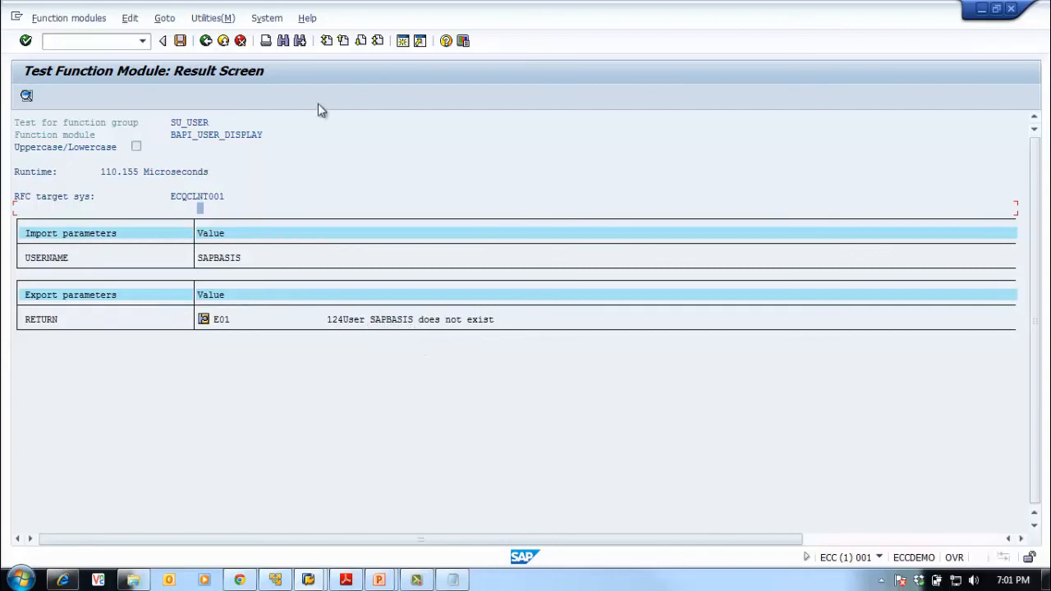
click(206, 40)
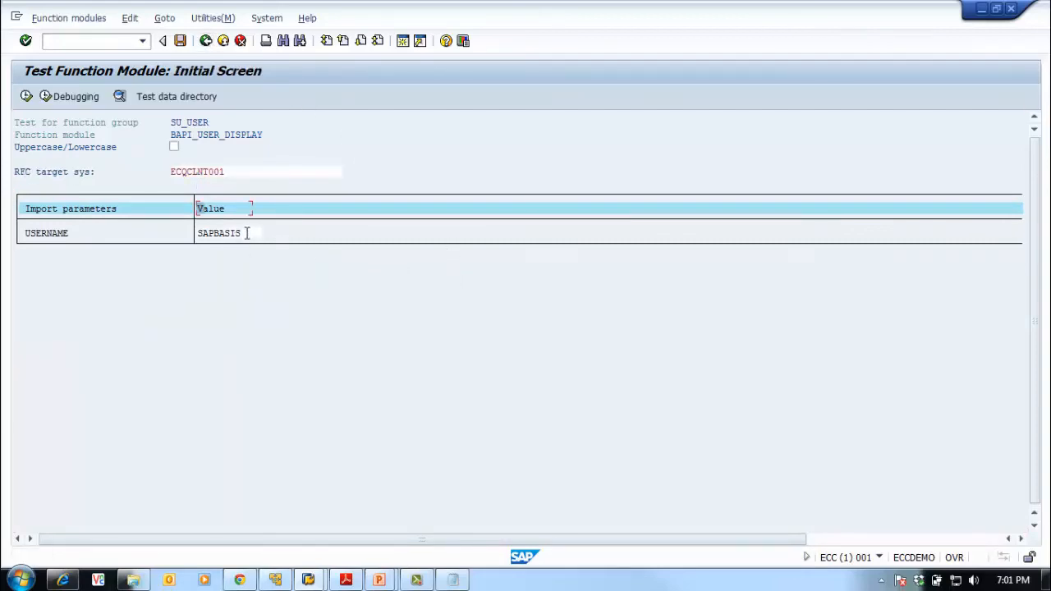
drag(246, 232, 176, 239)
key(Delete)
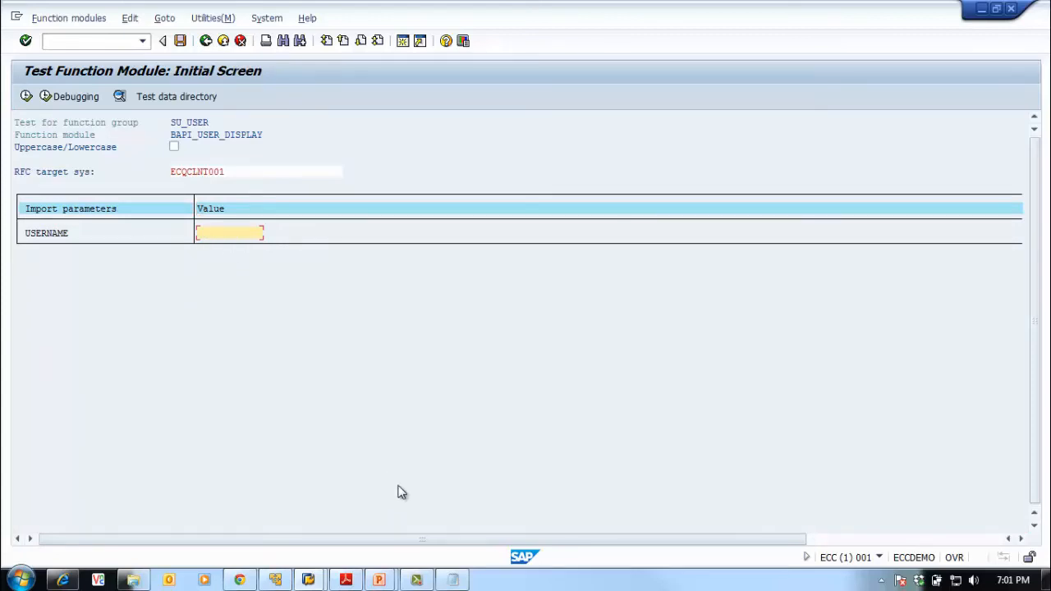
Copy the RFC connection user ID from the connection notes in Notepad
click(453, 580)
click(368, 238)
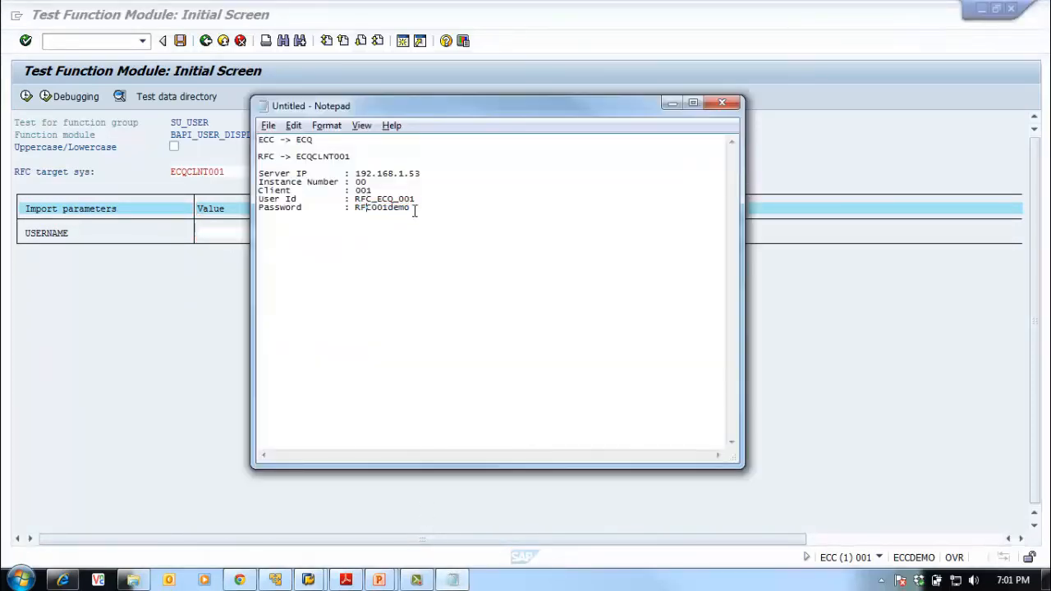
drag(424, 199, 355, 203)
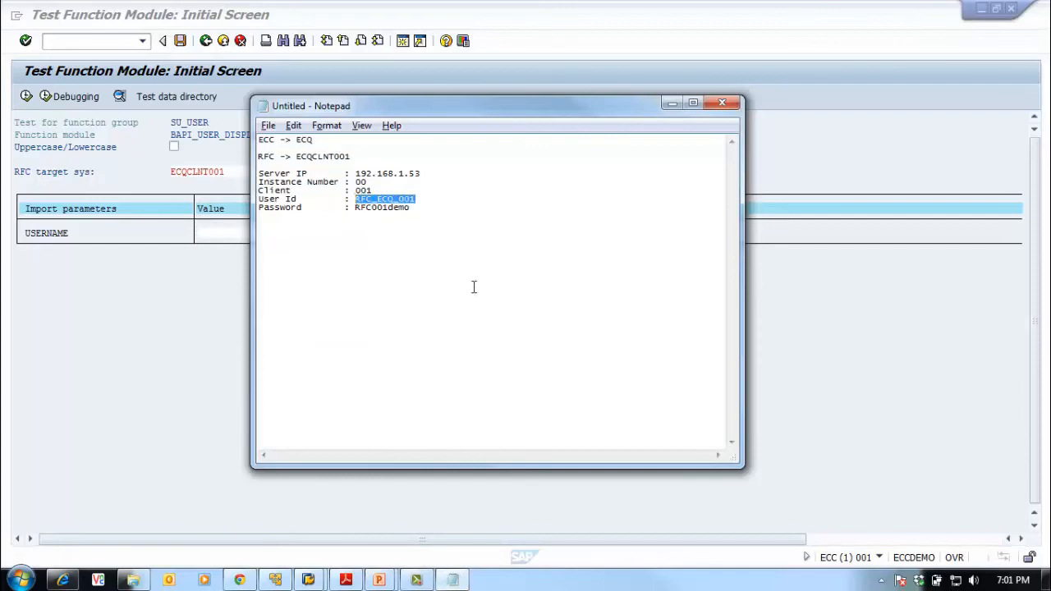
click(863, 374)
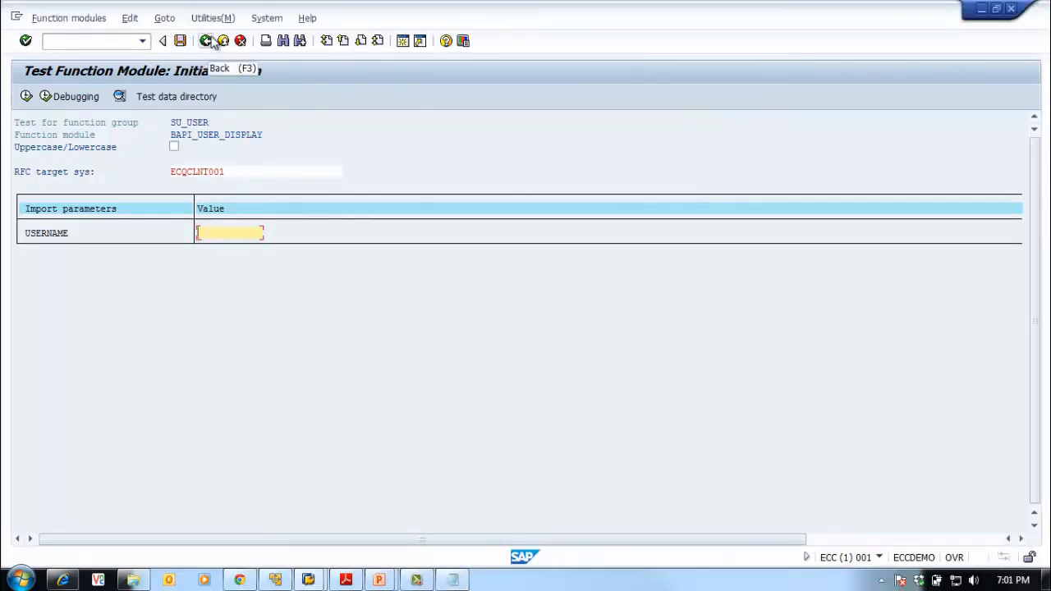
key(alt+Tab)
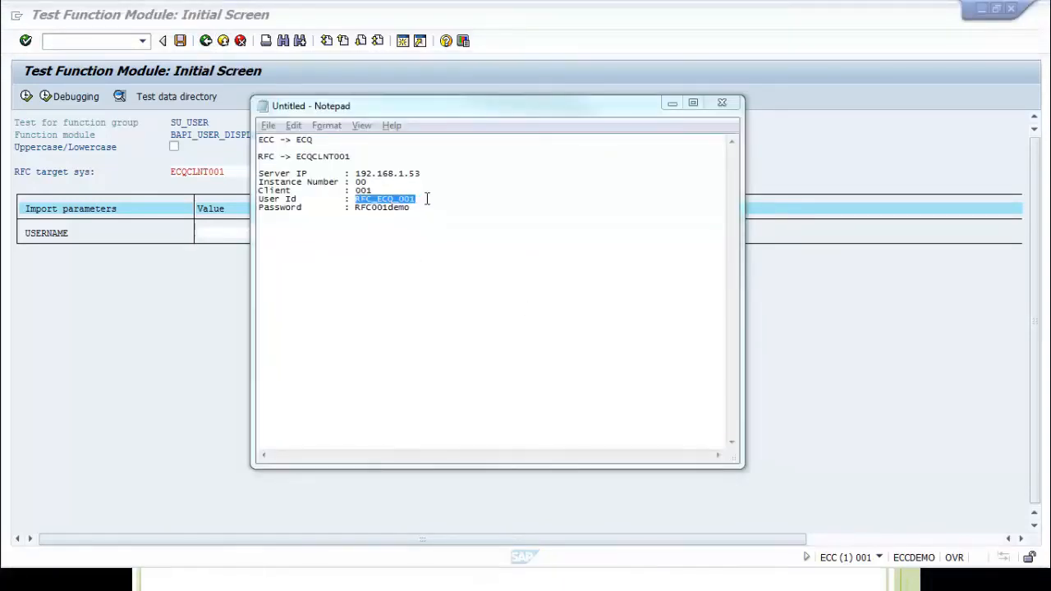
drag(427, 199, 355, 198)
key(ctrl+c)
click(182, 367)
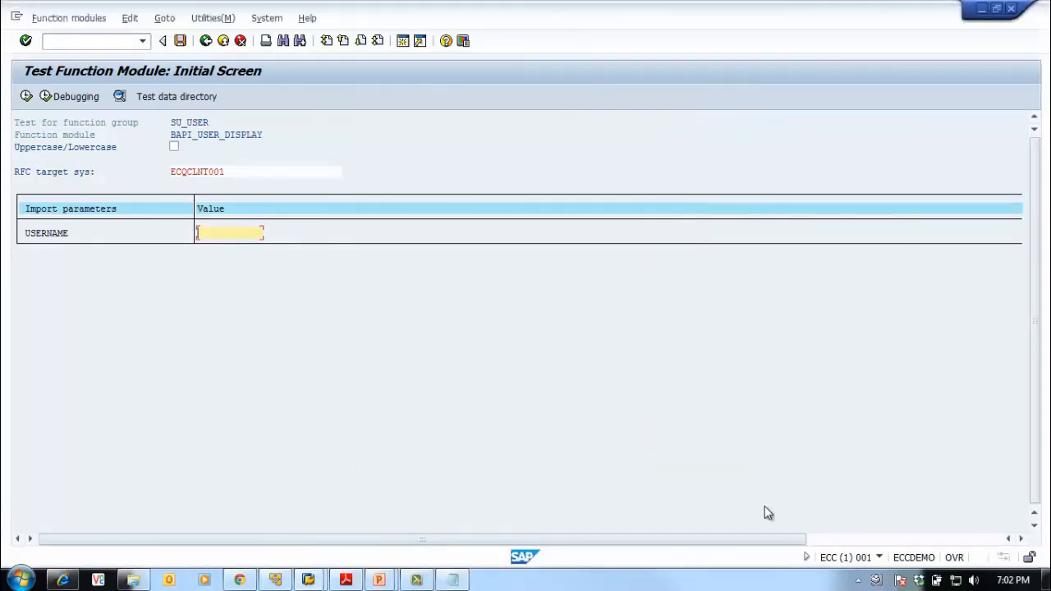
Display that user in SU01, confirm it does not exist locally, and return to SAP Easy Access
click(112, 41)
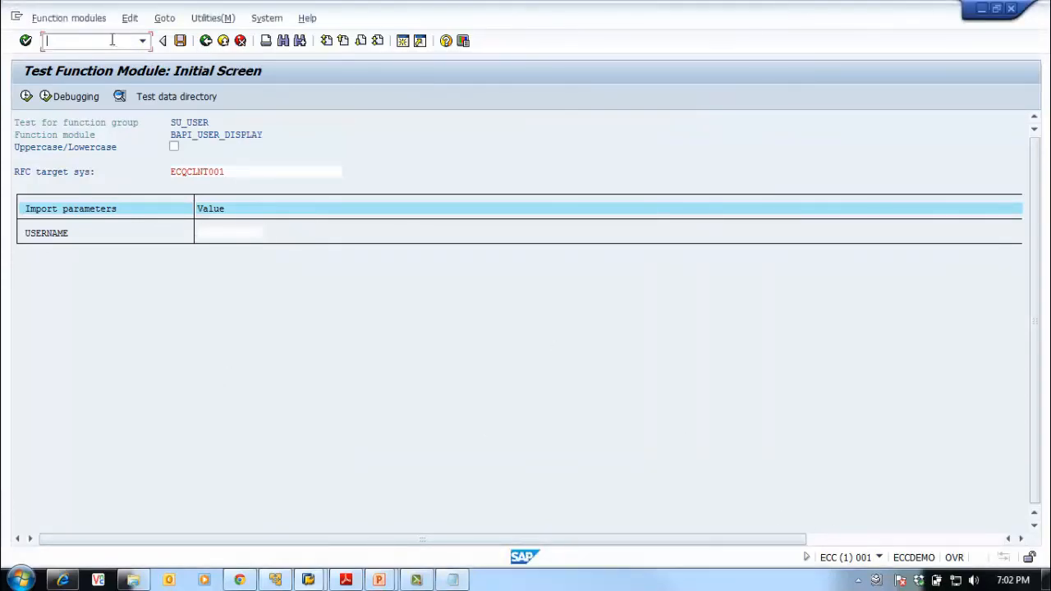
key(Return)
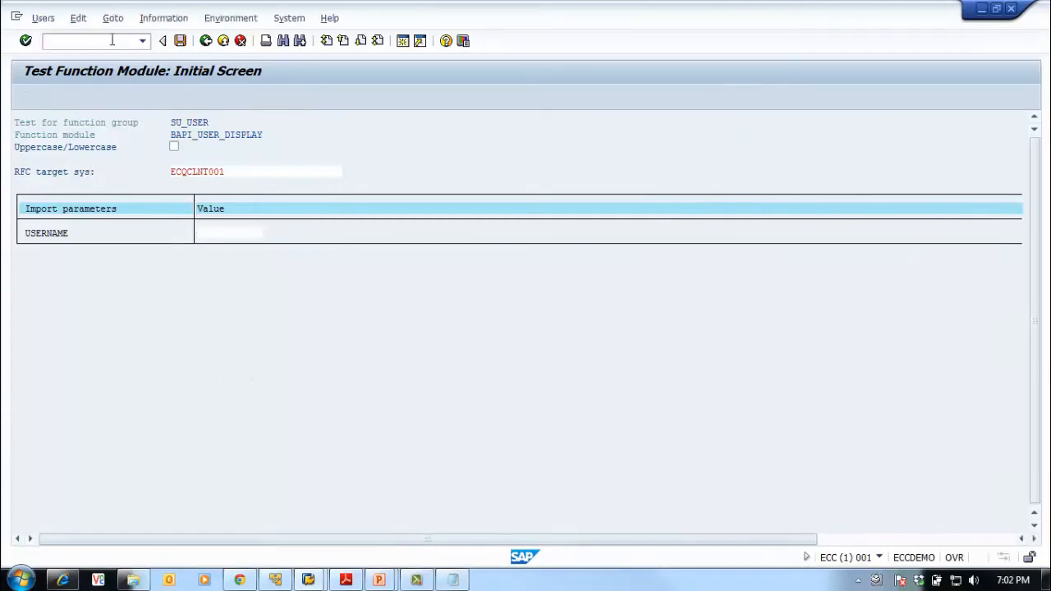
key(ctrl+v)
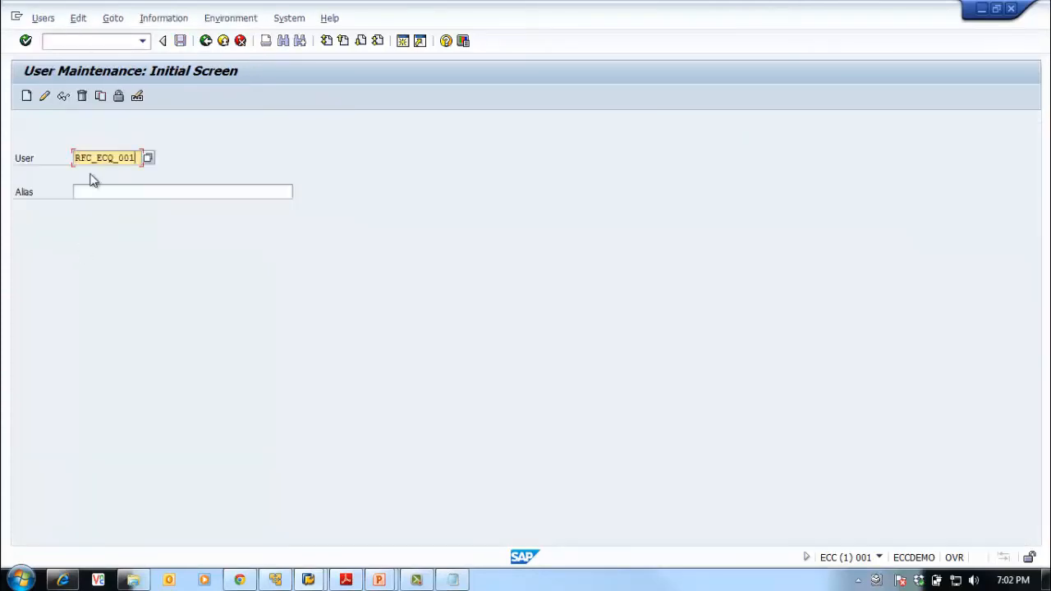
click(63, 97)
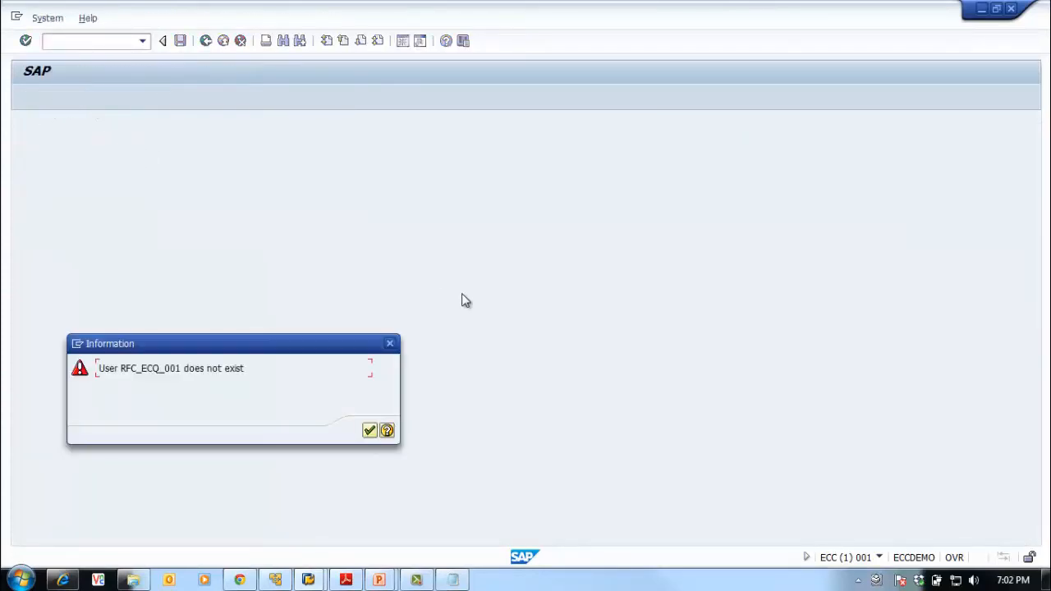
click(370, 431)
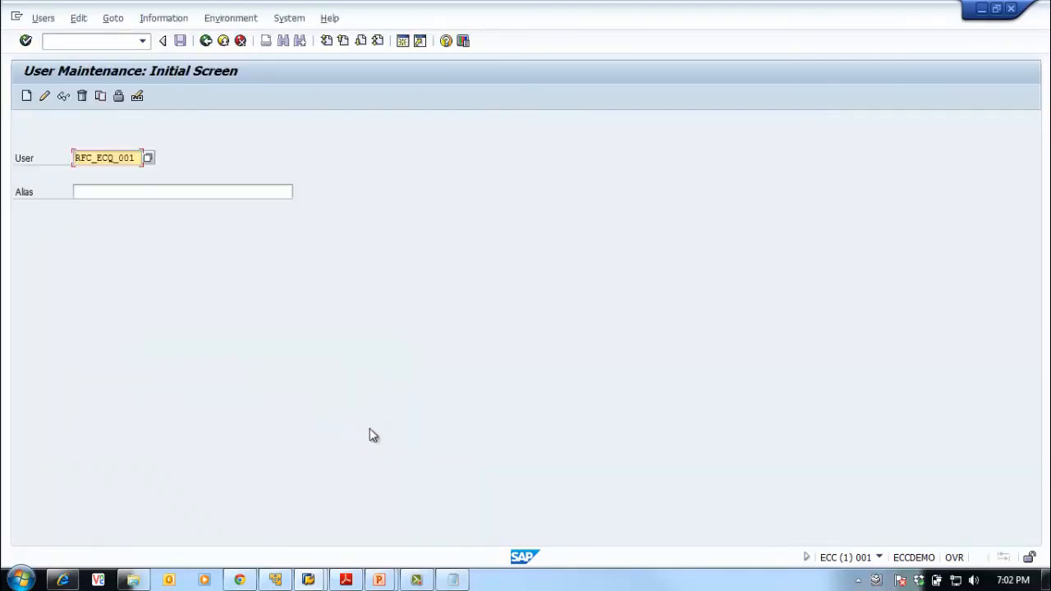
click(205, 40)
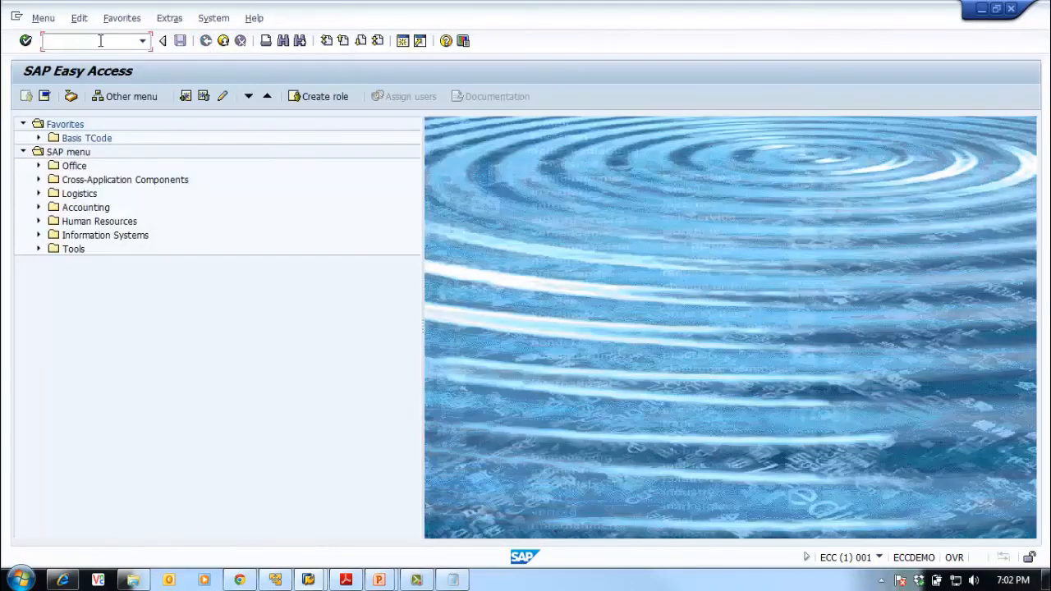
Open the SE37 test screen for BAPI_USER_DISPLAY and enter the RFC user as USERNAME
key(BackSpace)
key(Return)
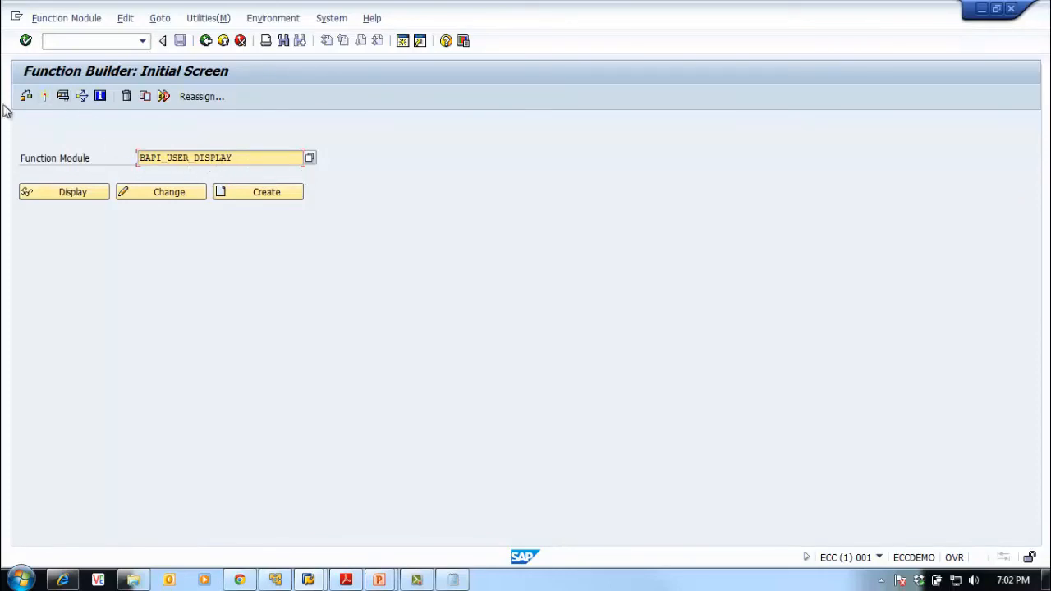
click(63, 96)
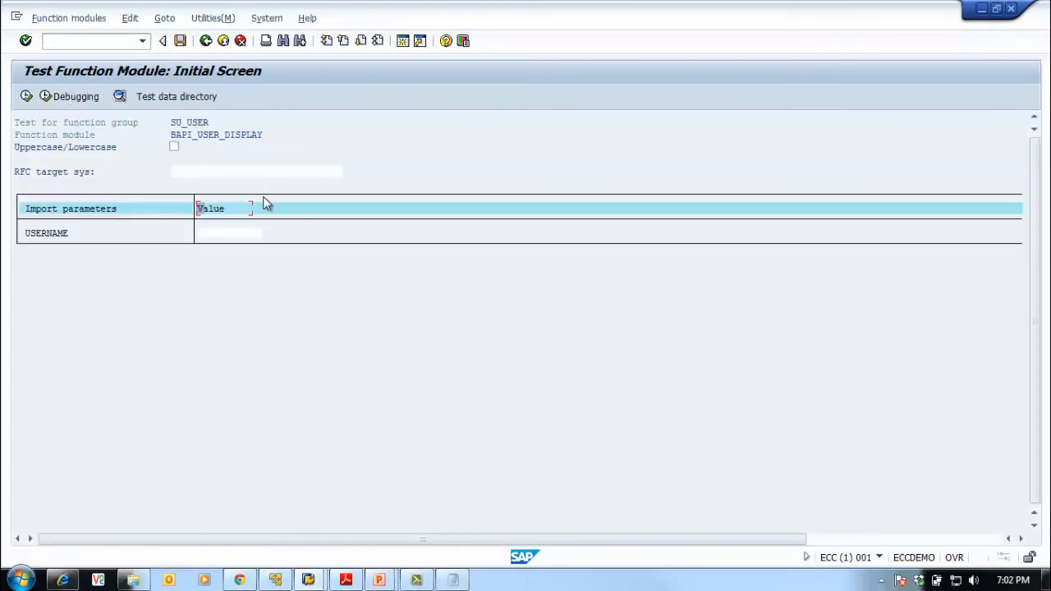
click(184, 173)
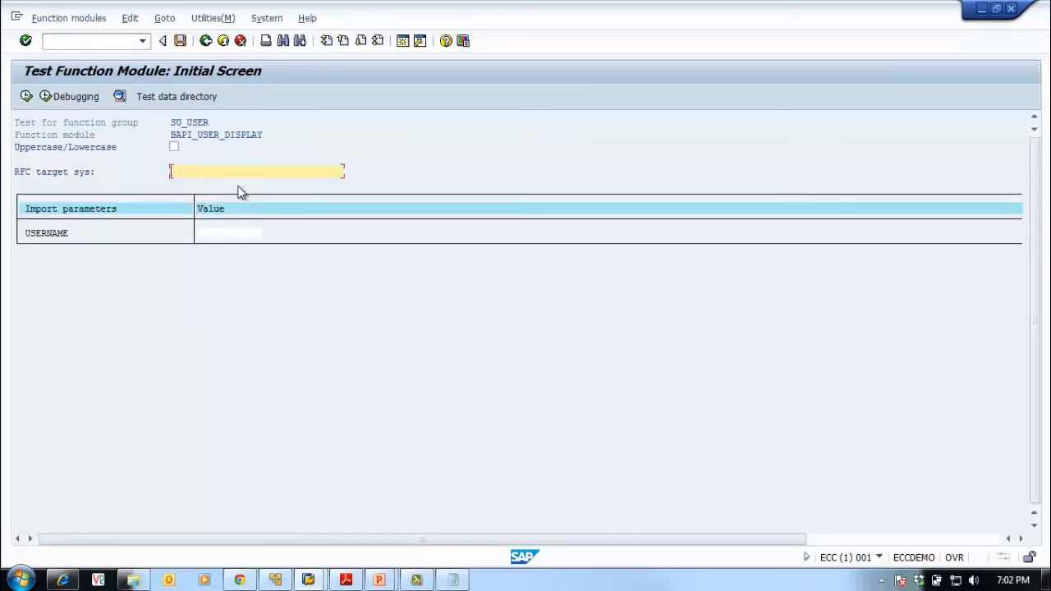
click(220, 232)
key(ctrl+v)
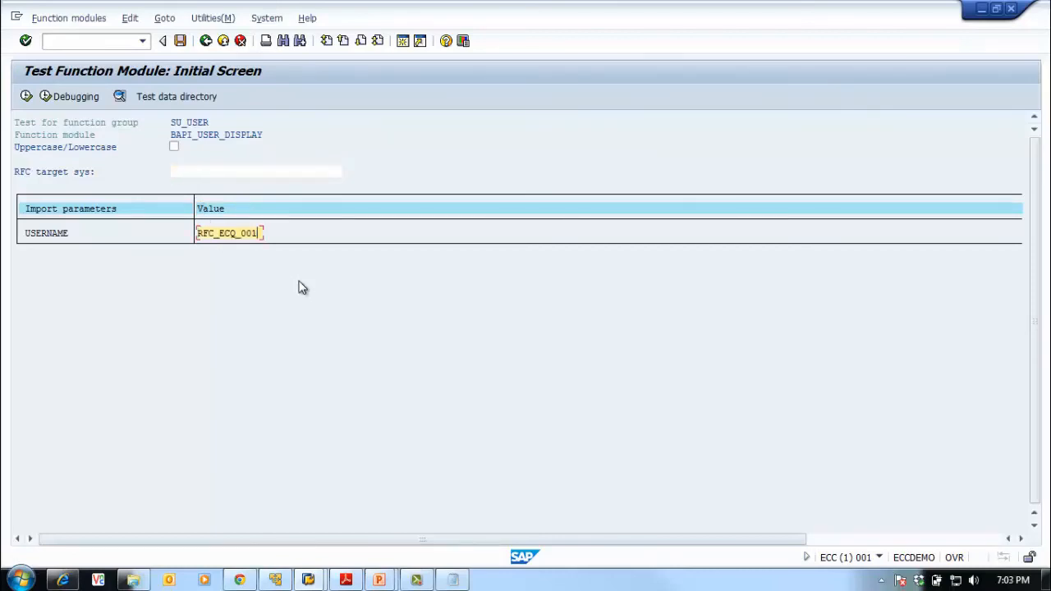
Copy ECQCLNT001 from the connection notes and enter it as the RFC target system
click(453, 581)
drag(354, 156, 305, 156)
key(ctrl+c)
click(204, 231)
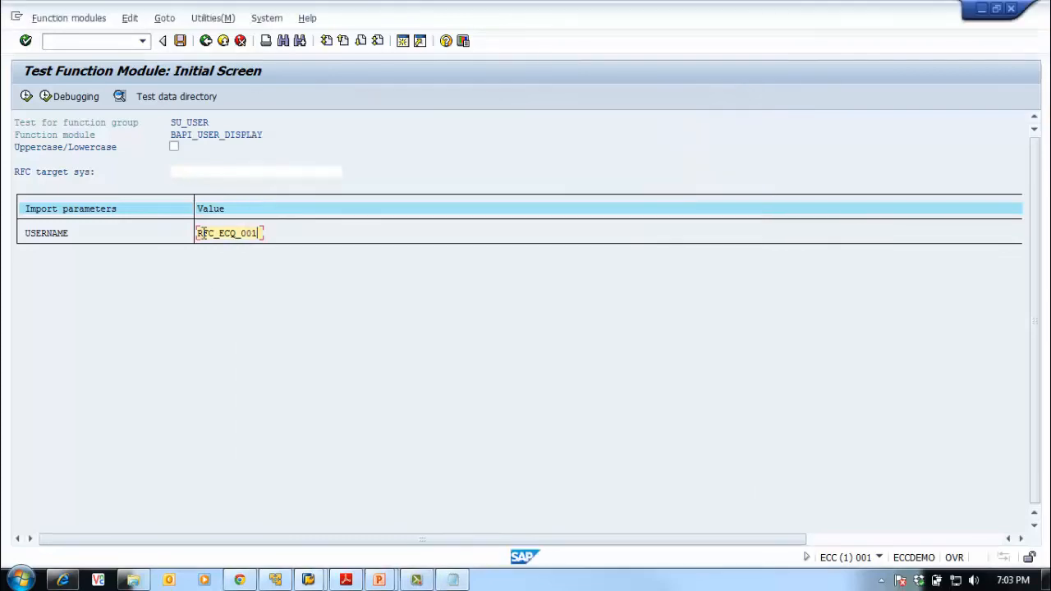
click(185, 172)
key(ctrl+v)
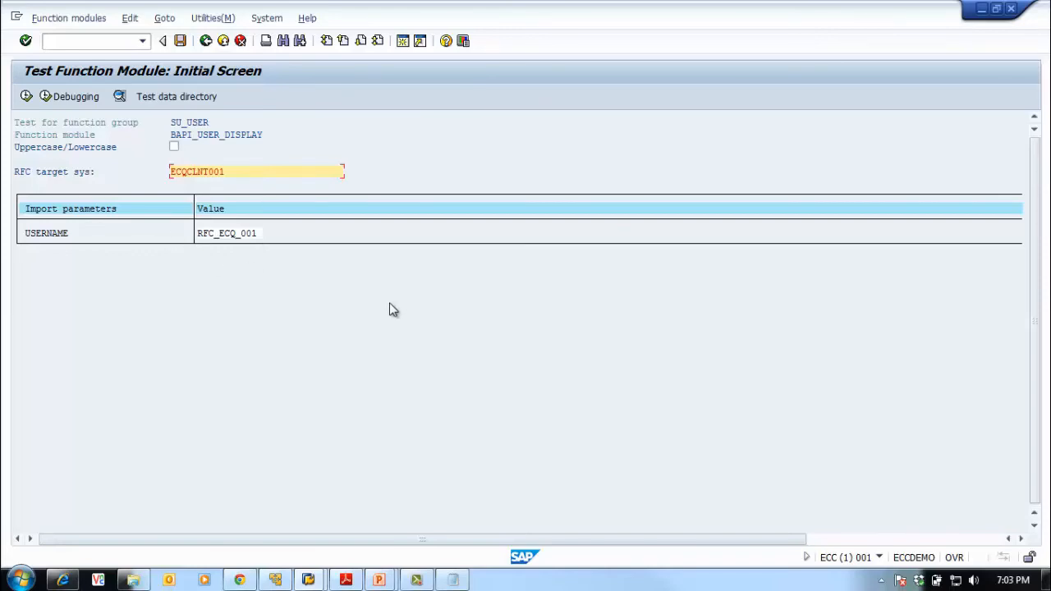
Run the call remotely on ECQCLNT001, getting the user's address details and return 000, then open SAP Logon
click(27, 97)
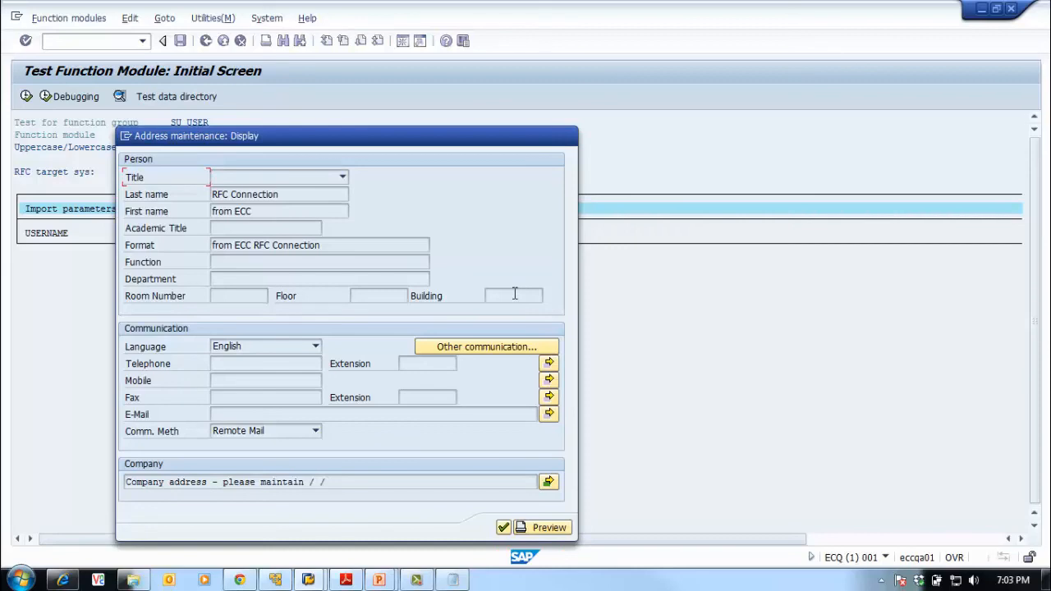
click(504, 528)
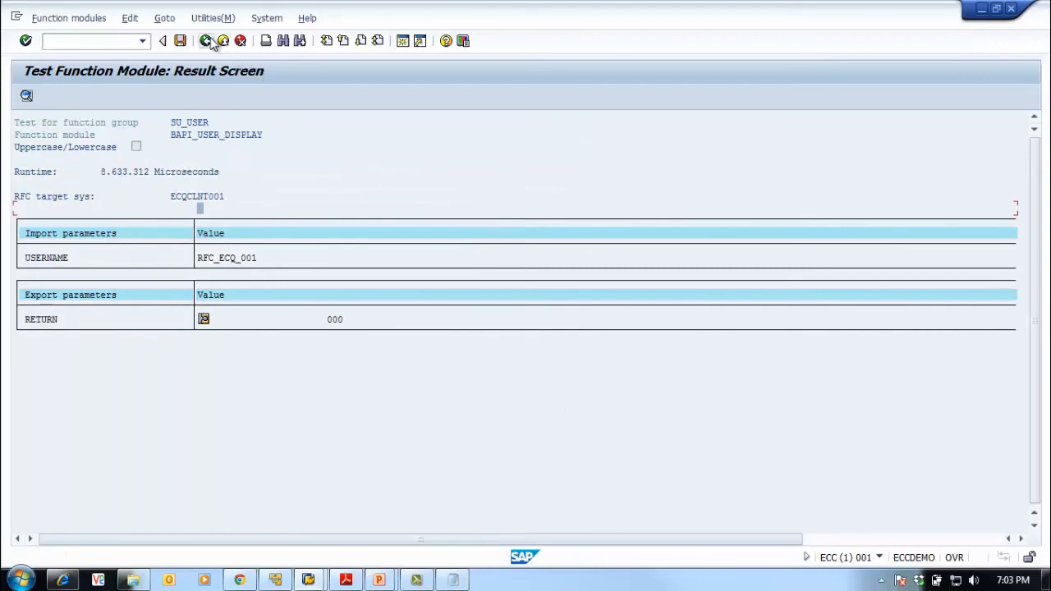
click(206, 40)
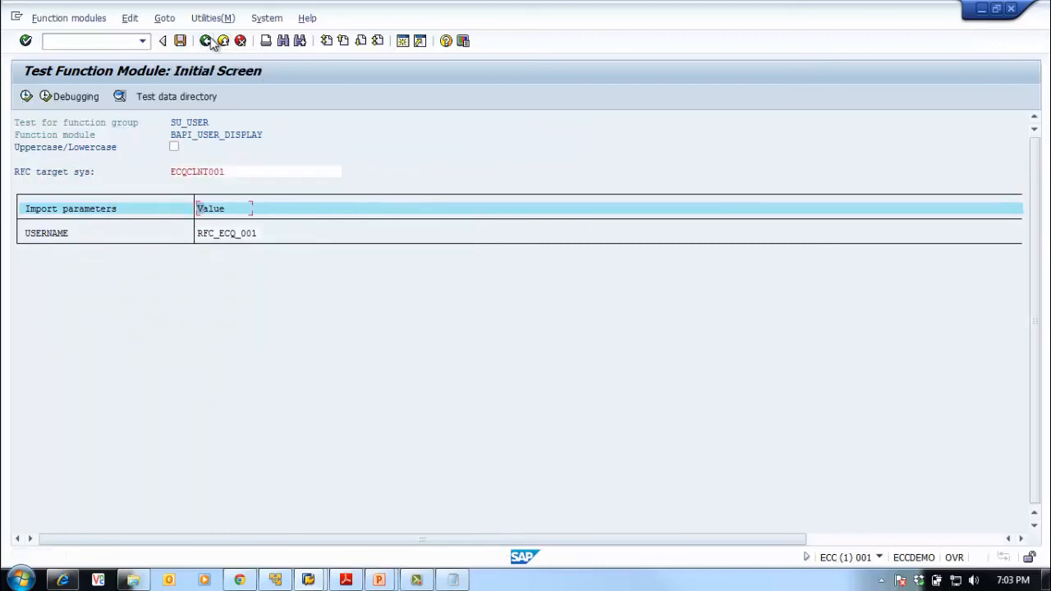
click(27, 96)
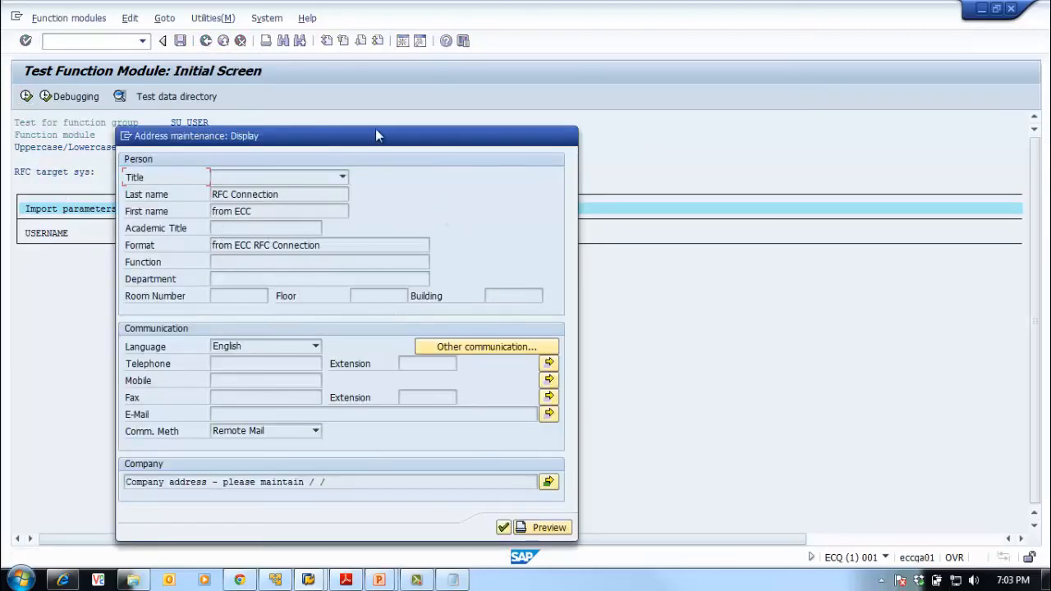
click(503, 527)
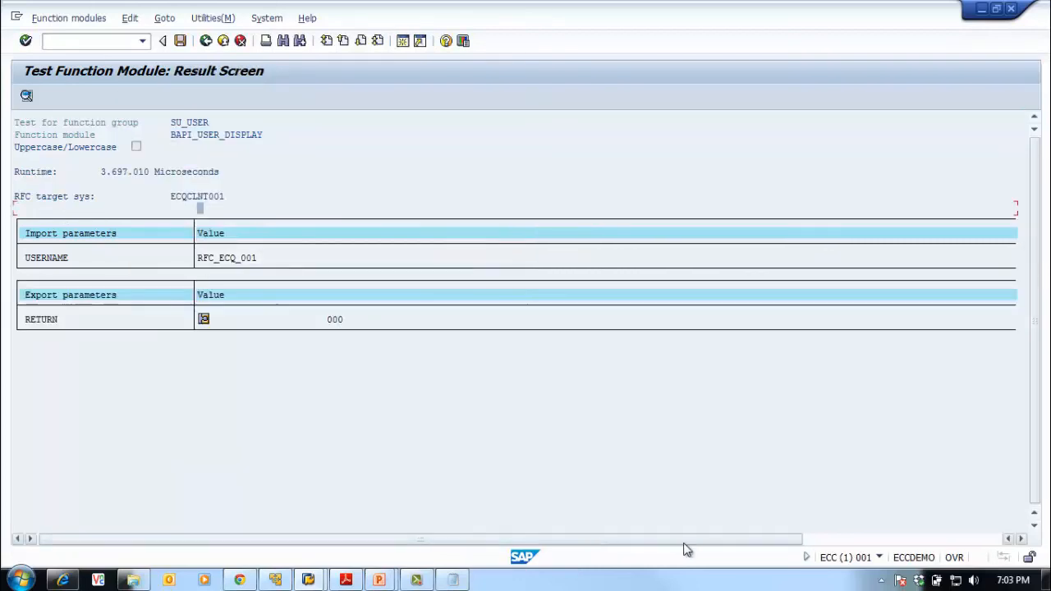
click(882, 580)
click(856, 507)
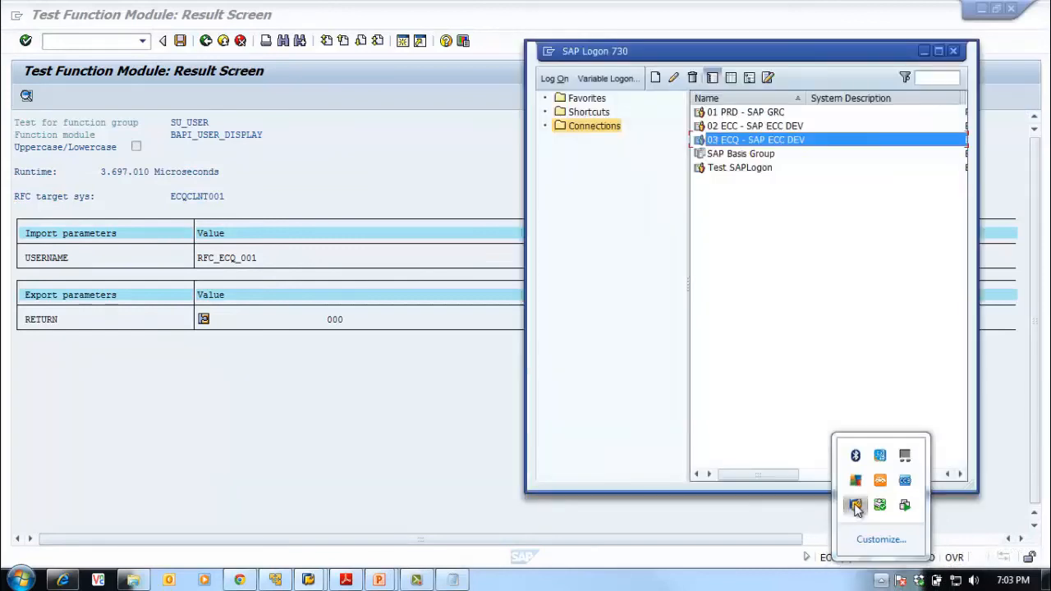
Open 03 ECQ - SAP ECC DEV client 001 and enter user sap* with a password
double_click(802, 142)
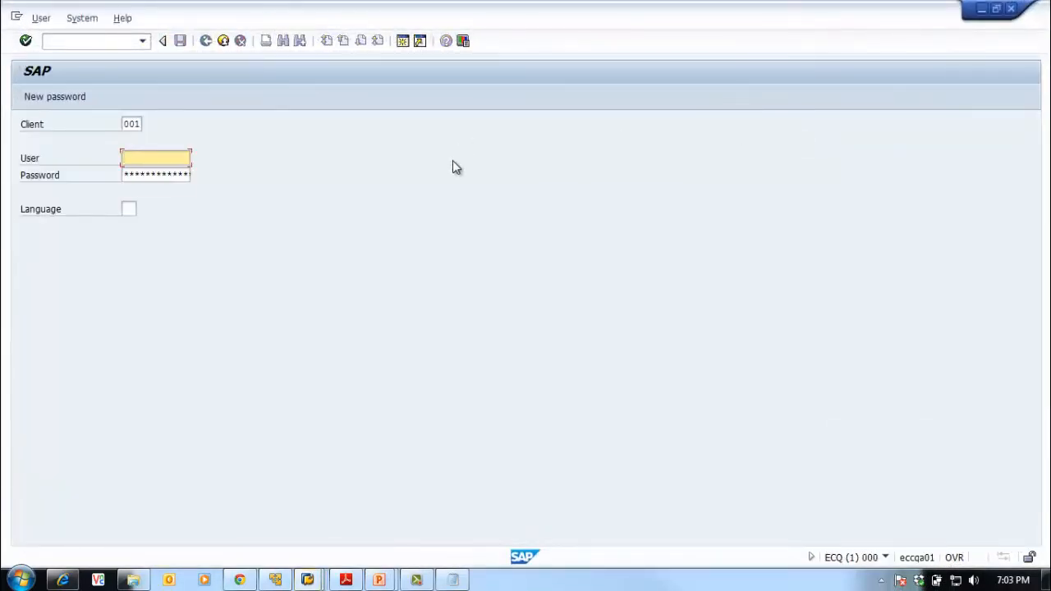
text(SA)
key(Down)
key(Return)
key(Tab)
text(*)
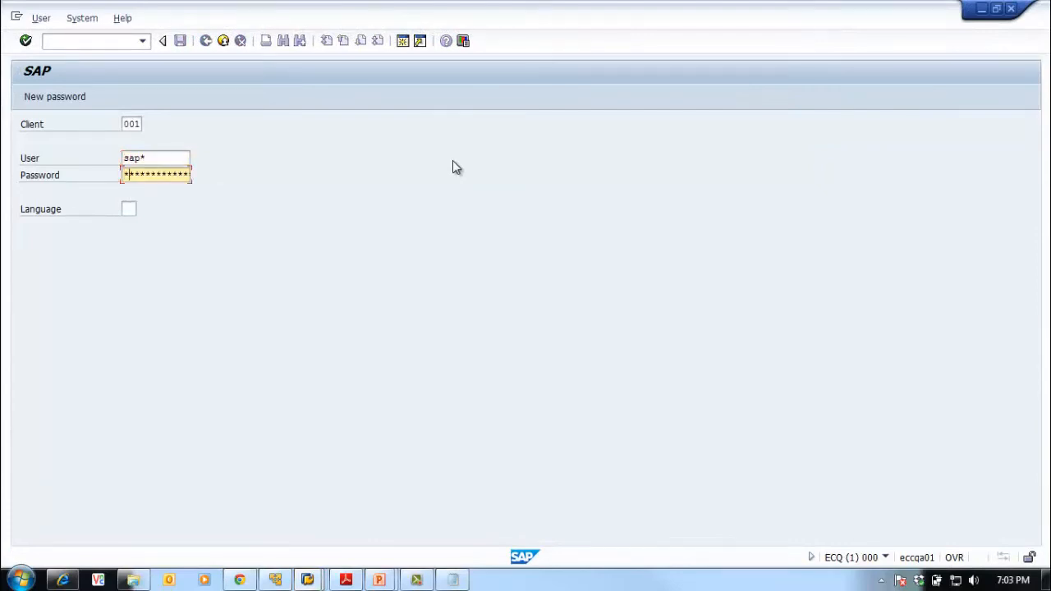
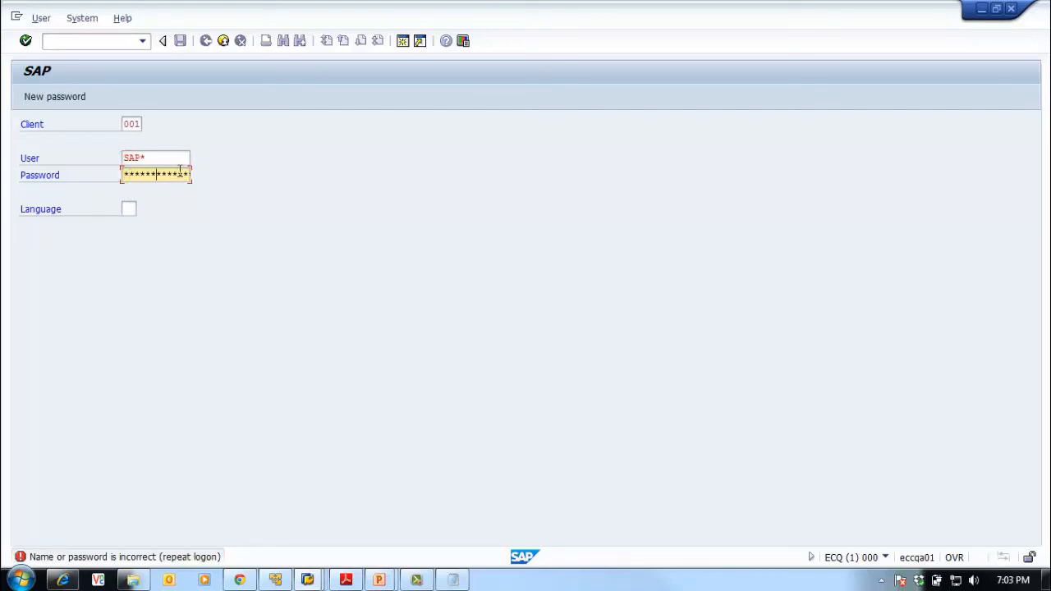
Sign in to ECQ client 001 as the default superuser to reach SAP Easy Access
key(Return)
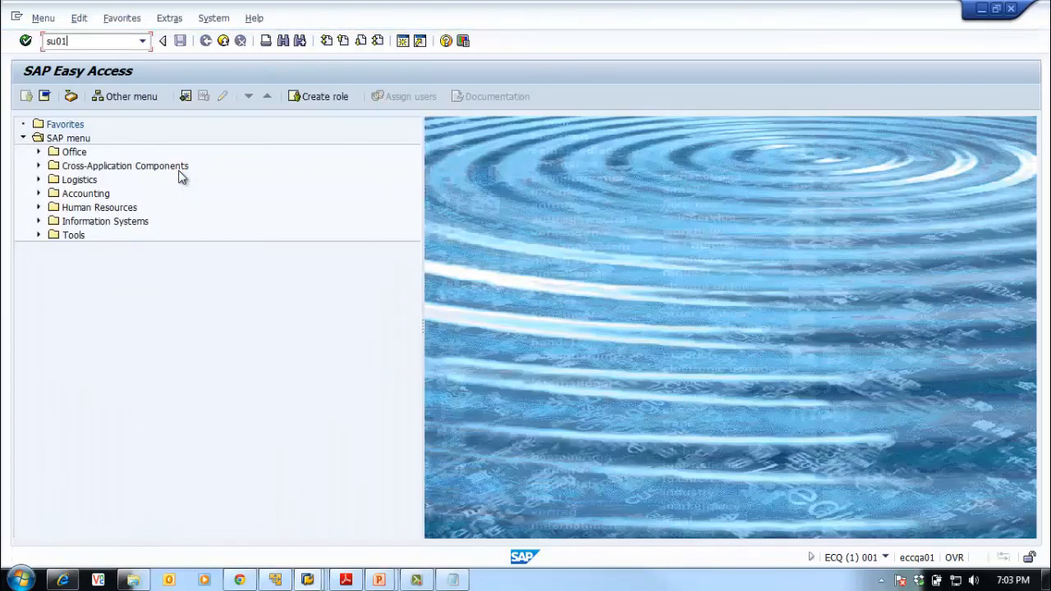
In SU01, set user RFC_ECQ_001's Function to 'Testing RFC FM Call' and save
key(Return)
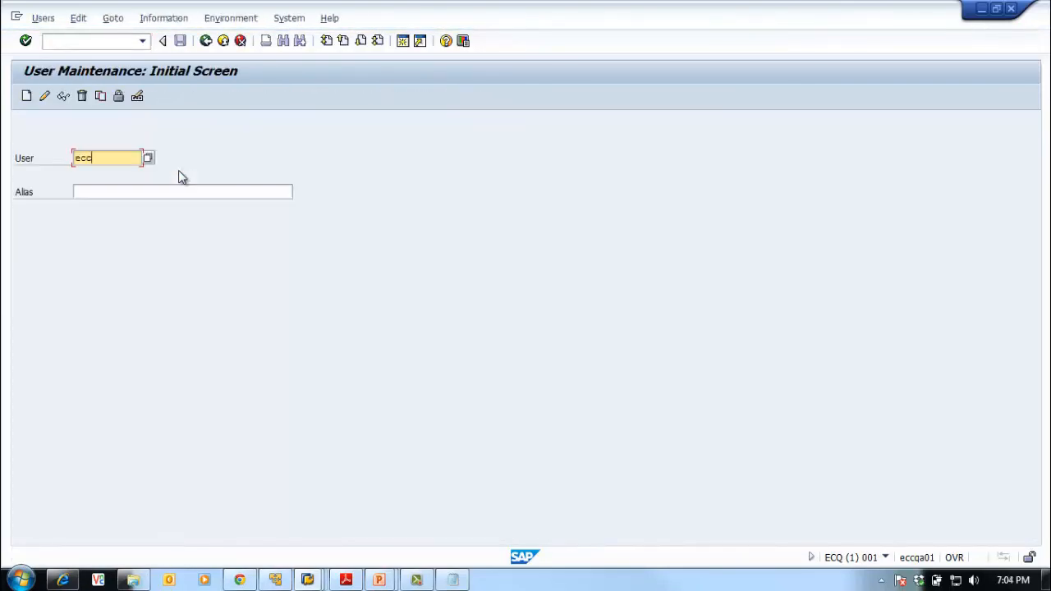
key(BackSpace)
key(BackSpace)
key(BackSpace)
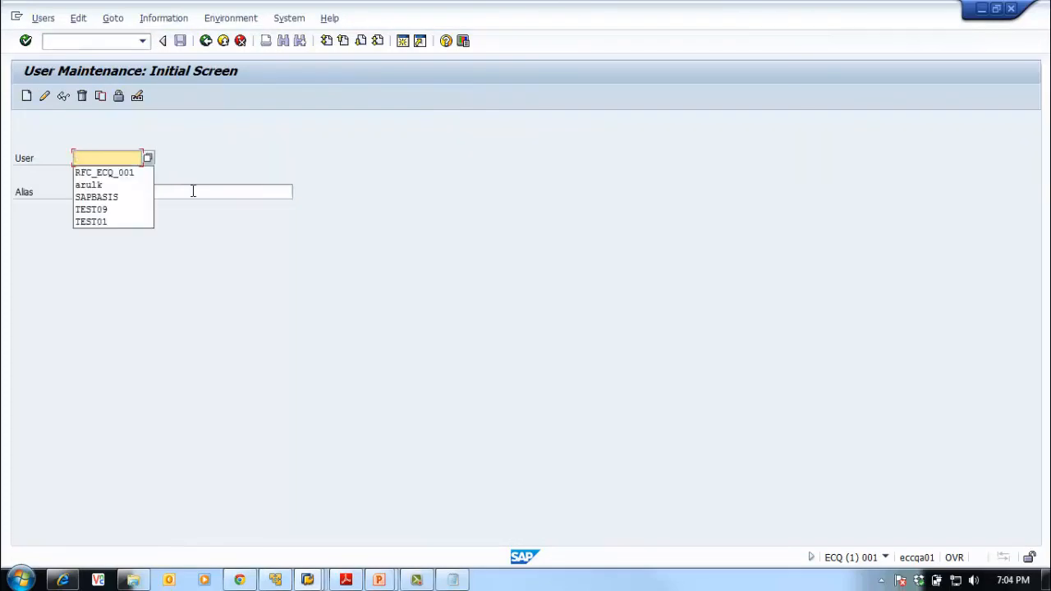
click(110, 174)
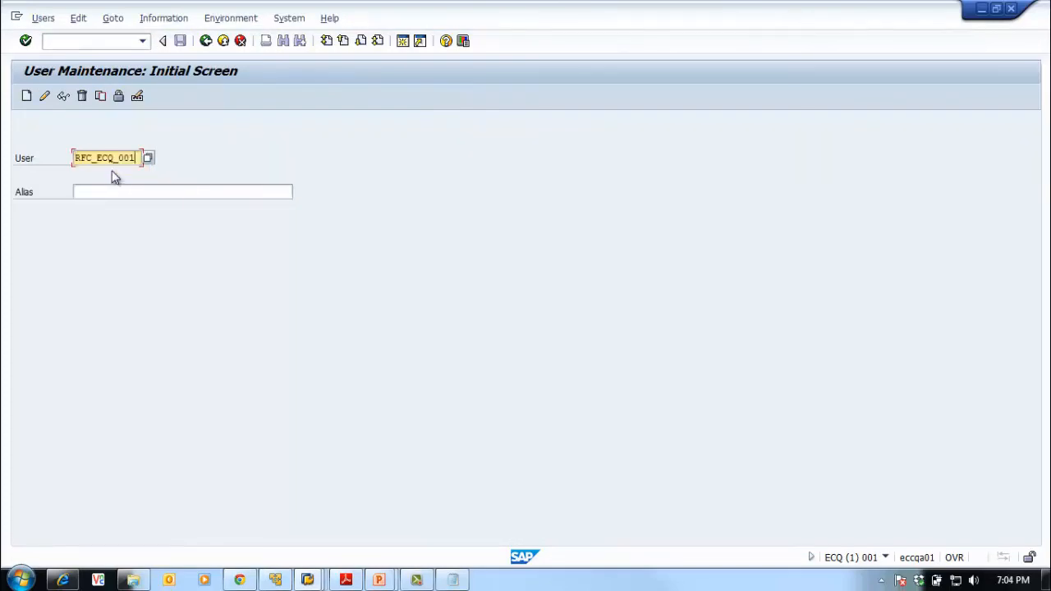
click(44, 98)
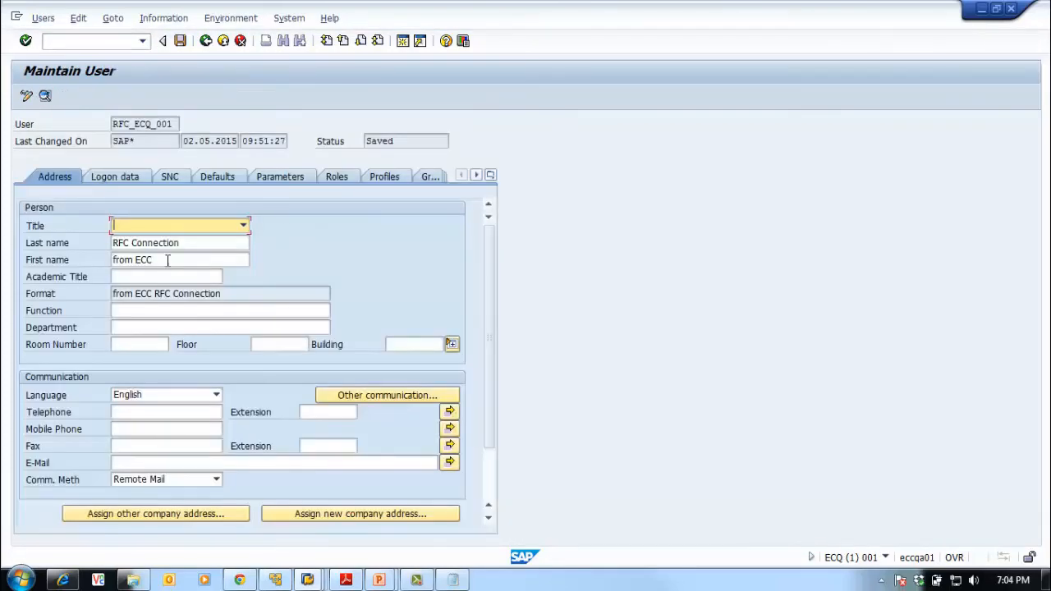
click(176, 259)
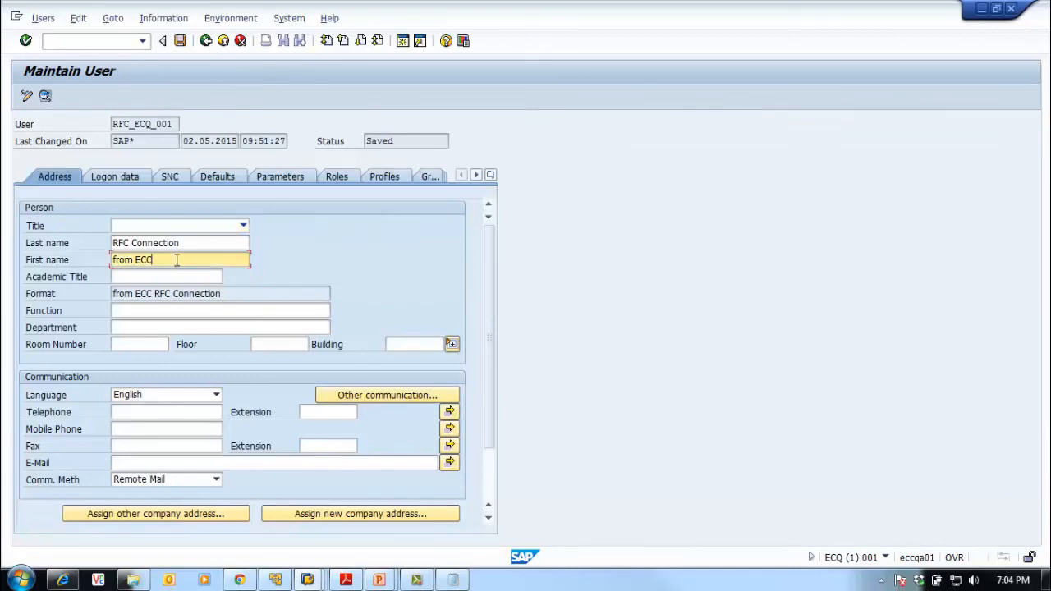
click(148, 309)
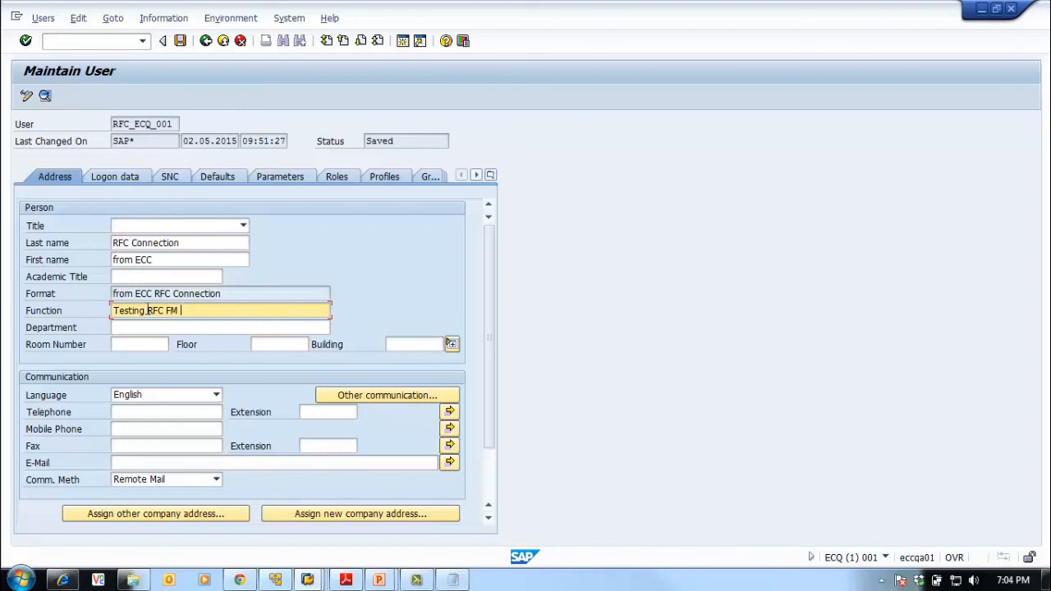
click(180, 41)
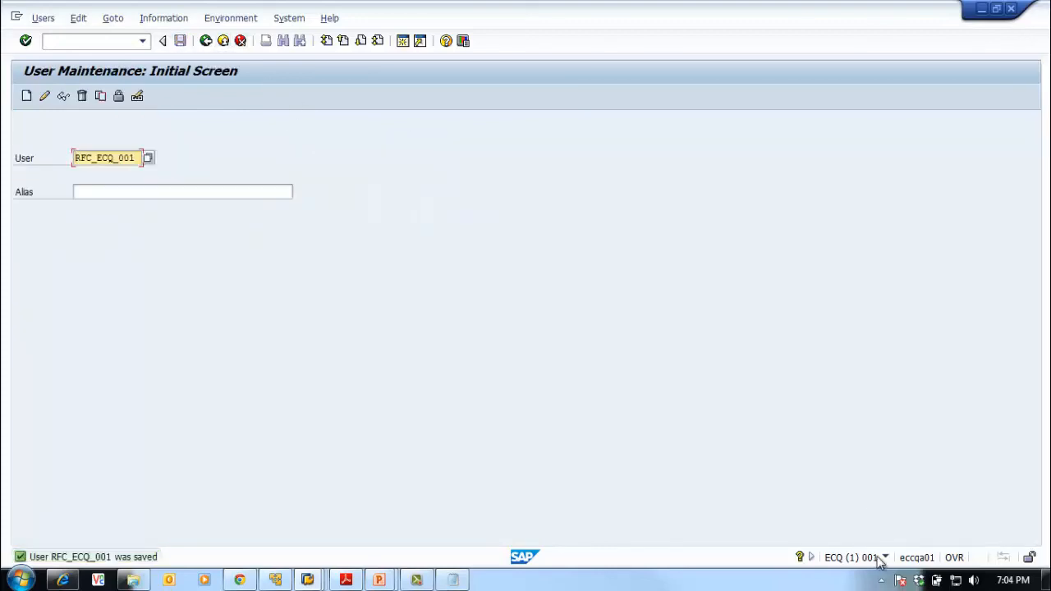
Rerun BAPI_USER_DISPLAY remotely via ECQCLNT001 (4.247.414 microseconds) and return to the Function Builder
mouse_move(307, 579)
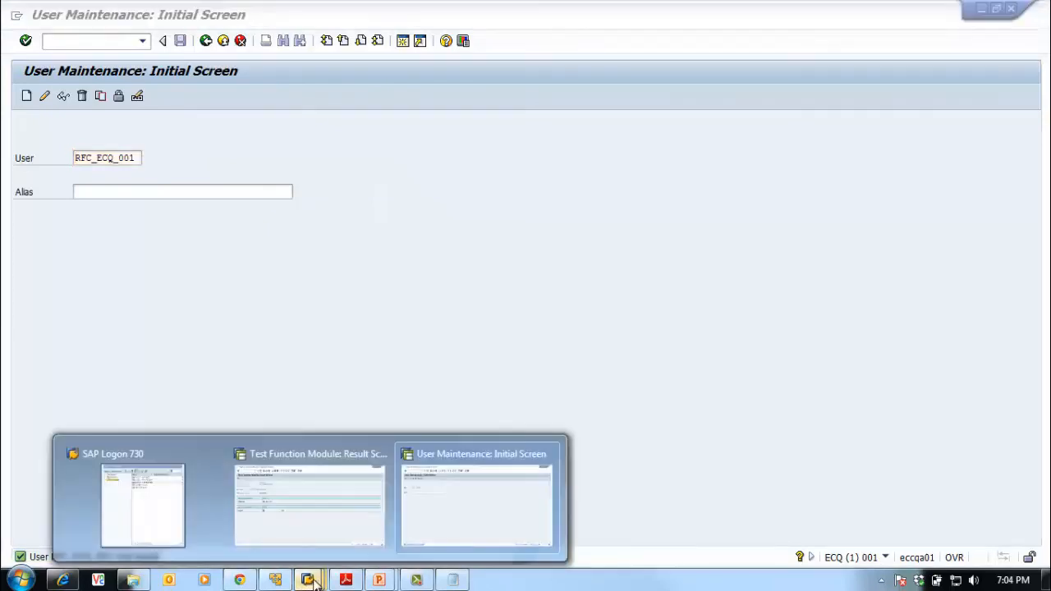
click(328, 534)
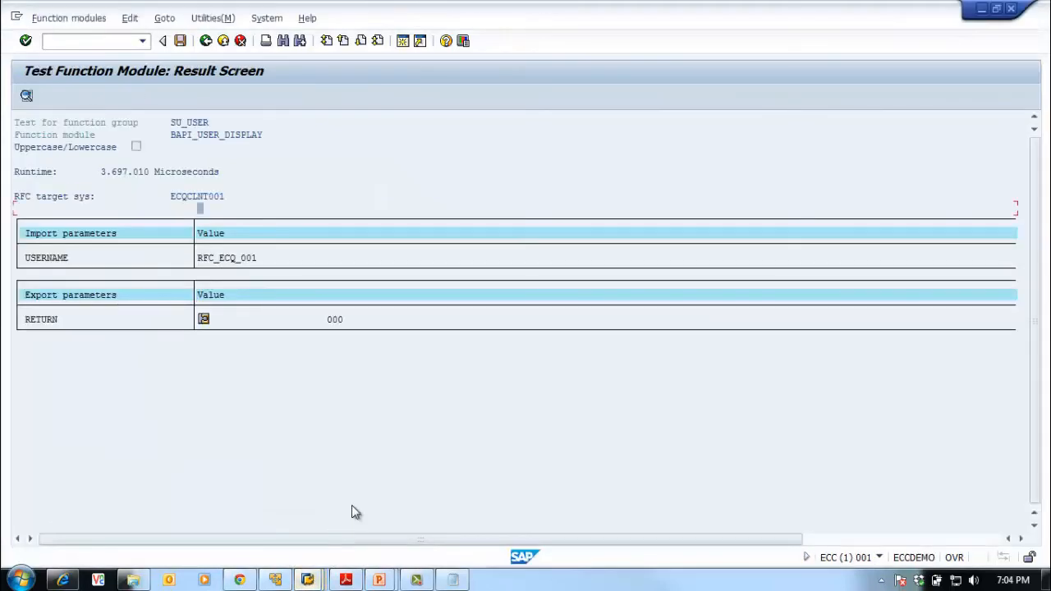
click(205, 40)
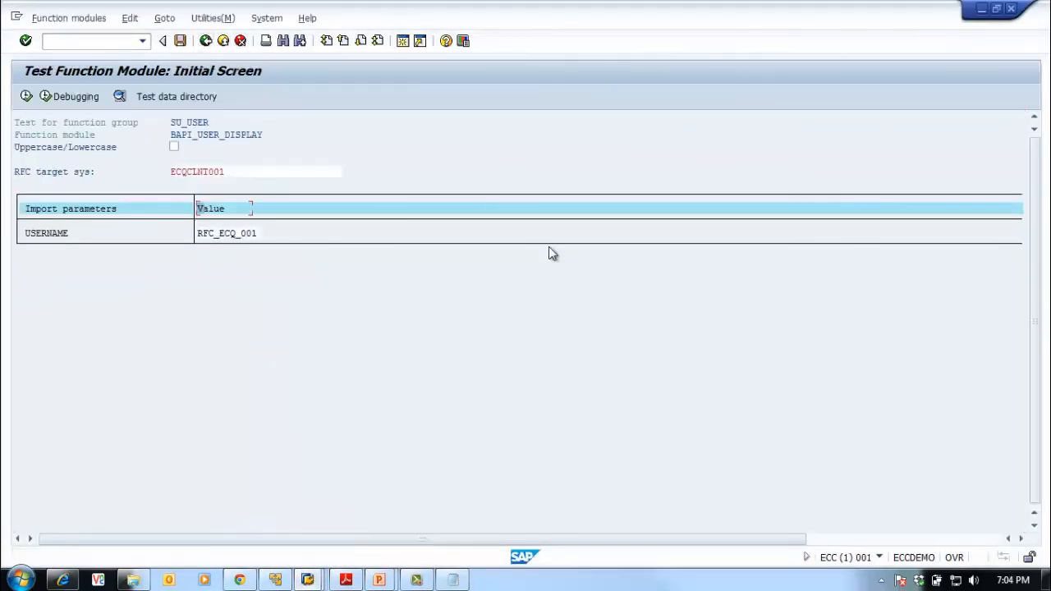
click(26, 97)
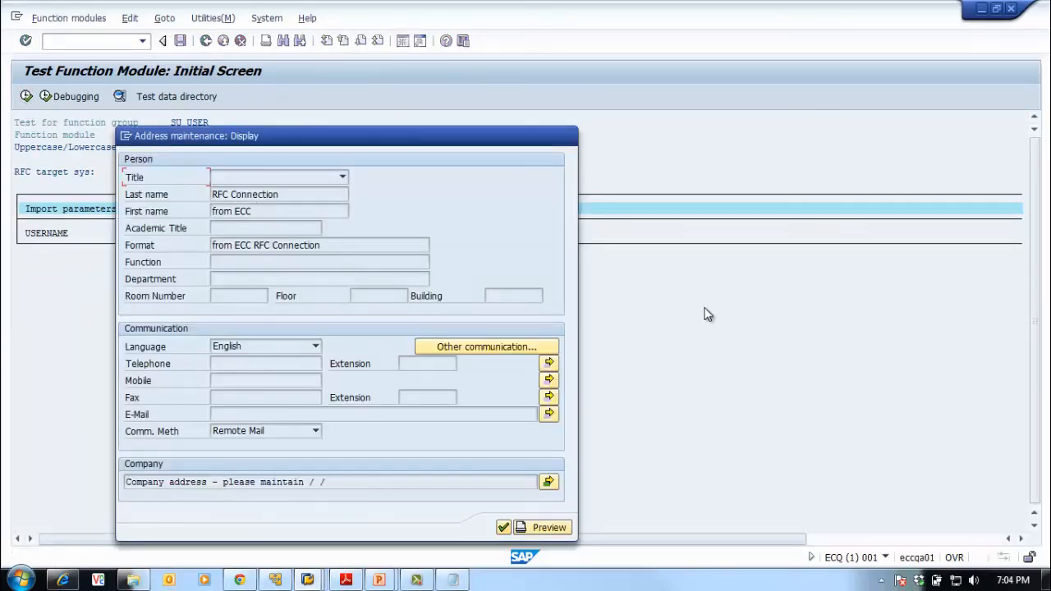
click(504, 527)
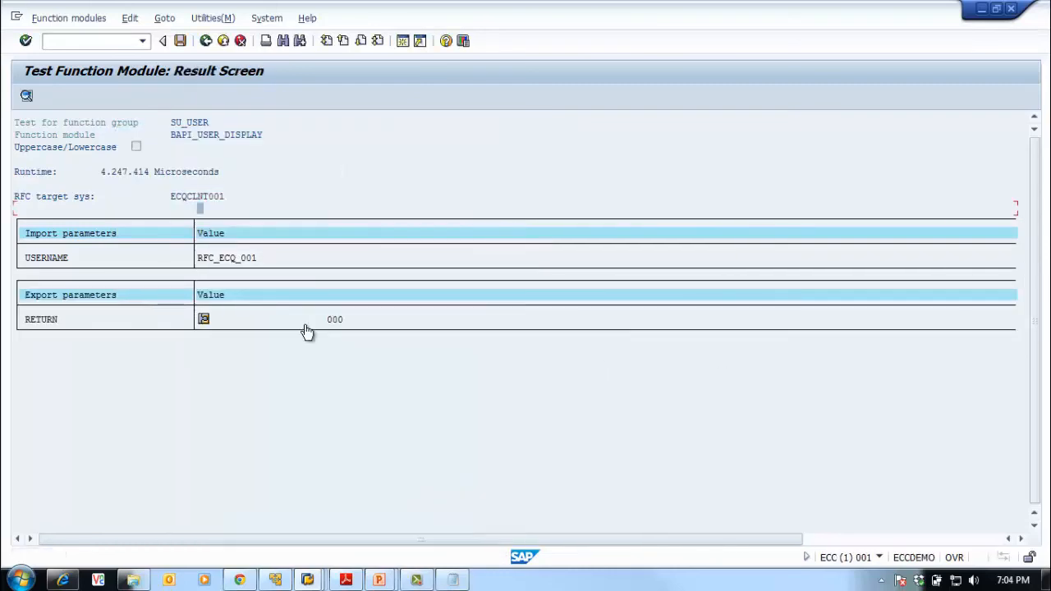
click(206, 41)
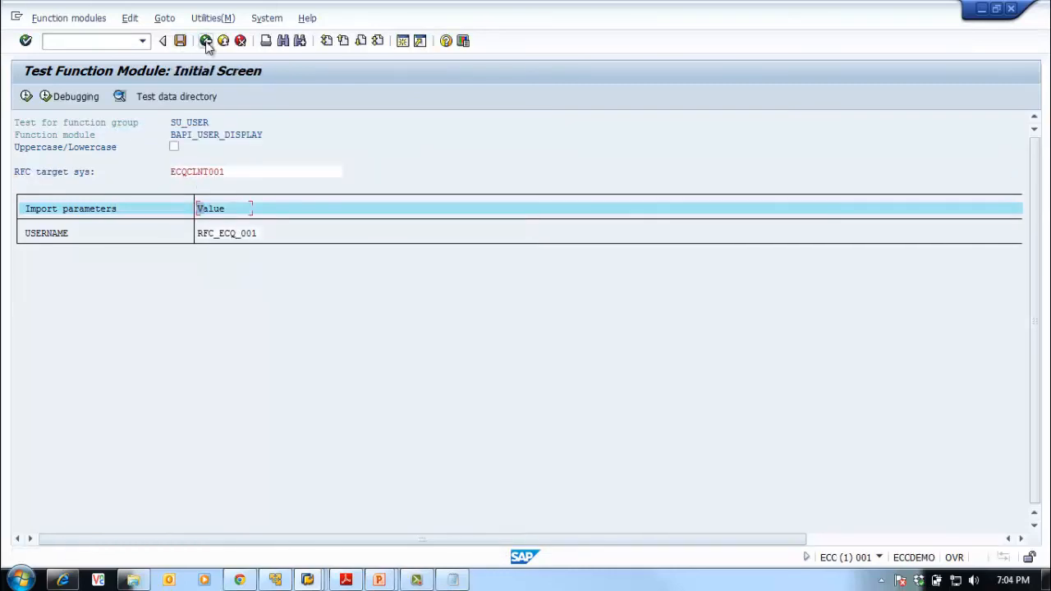
click(206, 41)
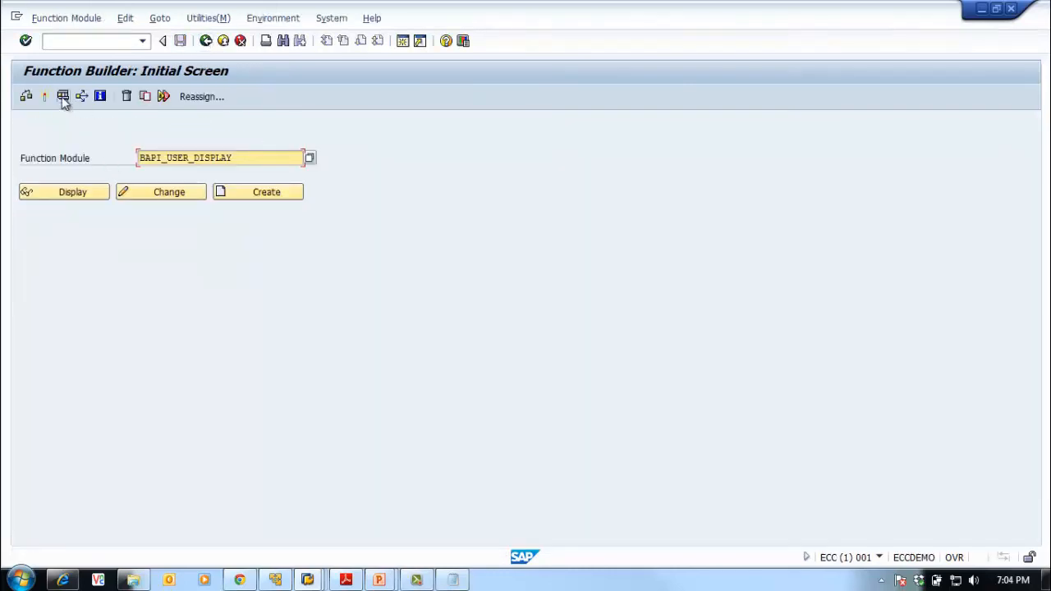
On the BAPI_USER_DISPLAY test screen, paste ECQCLNT001 from the notes as RFC target system
click(63, 97)
click(205, 171)
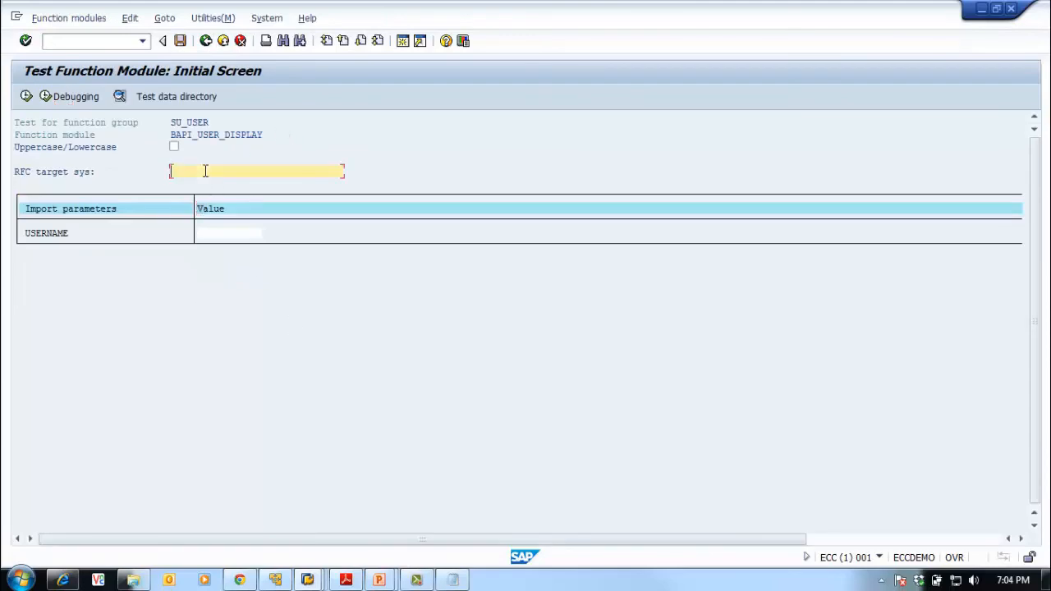
click(449, 580)
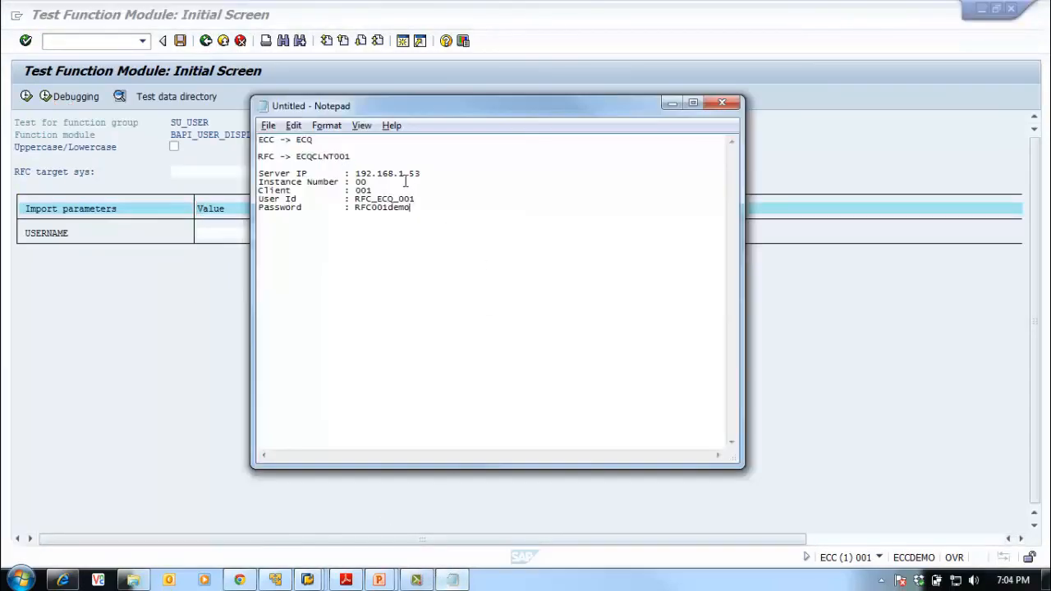
drag(356, 162, 295, 157)
key(ctrl+c)
click(207, 168)
key(ctrl+v)
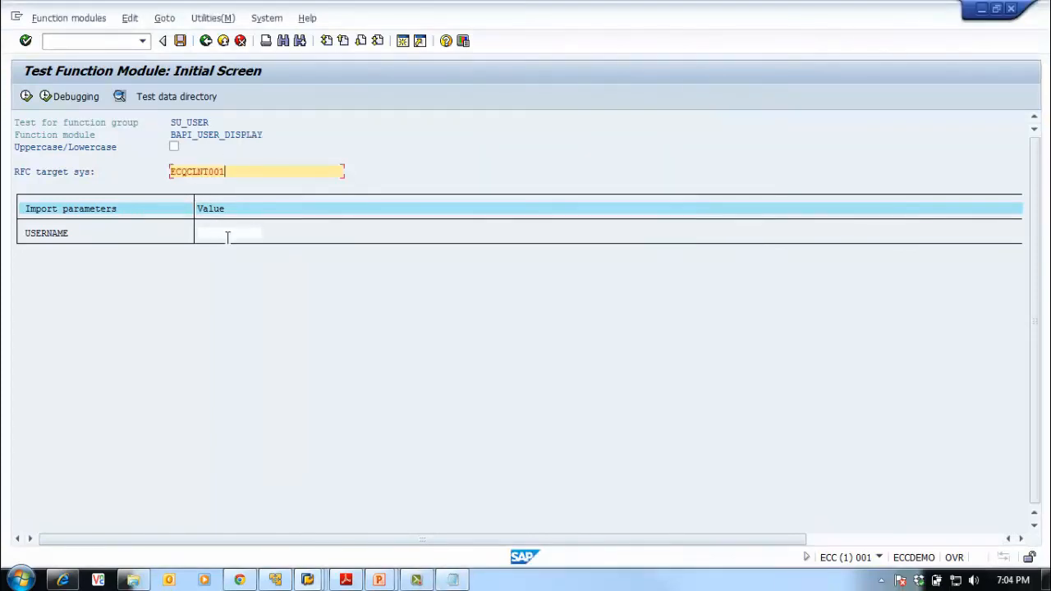
Paste the user ID RFC_ECQ_001 from the notes into the USERNAME value field
click(225, 234)
click(465, 581)
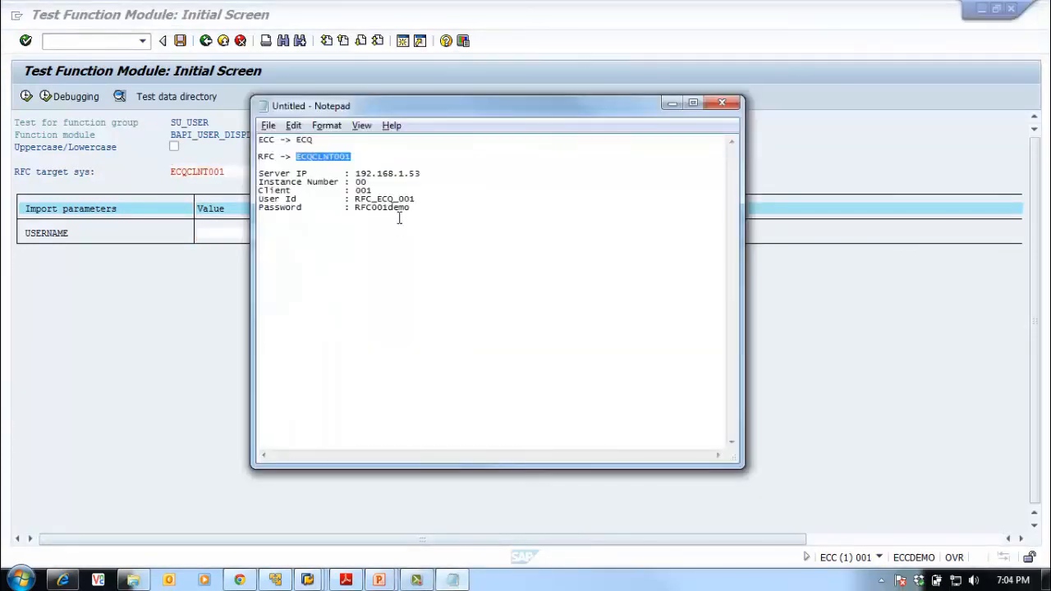
drag(419, 199, 355, 199)
key(ctrl+c)
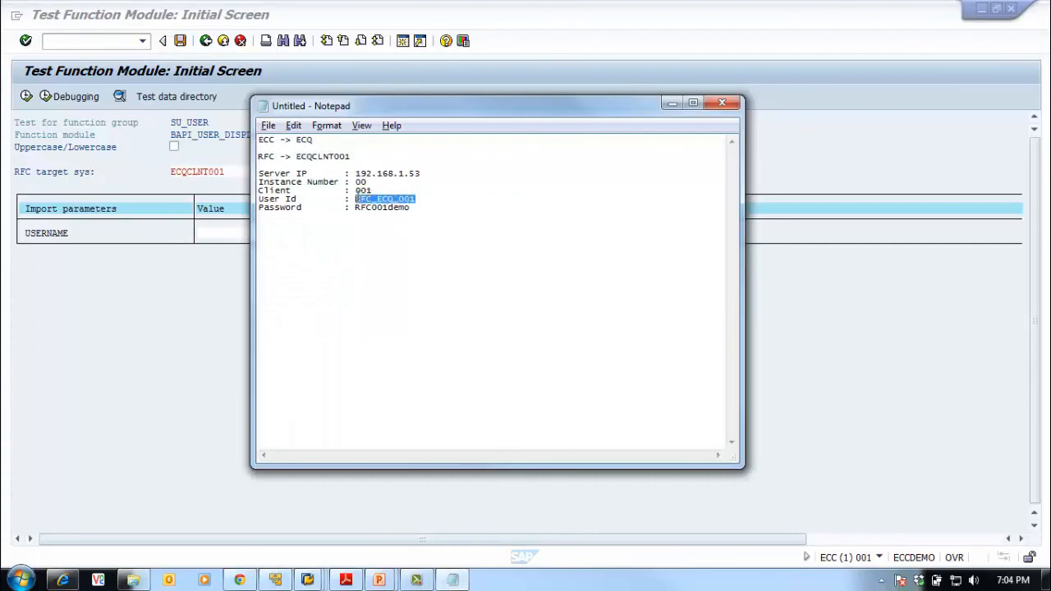
click(189, 314)
key(ctrl+v)
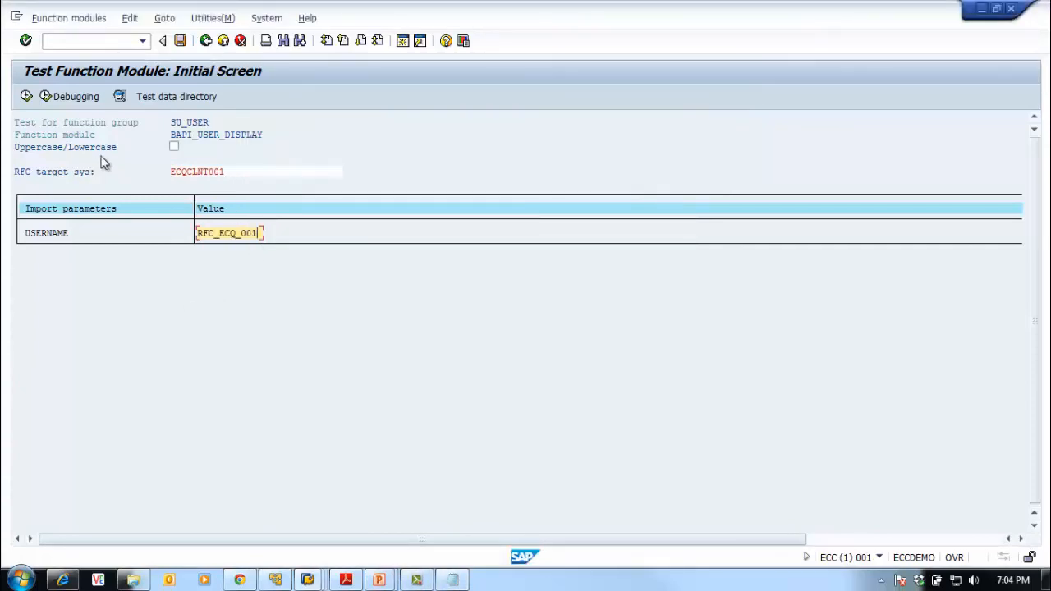
Run the remote test, confirm the returned Function reads 'Testing RFC FM Call', then go back
click(26, 96)
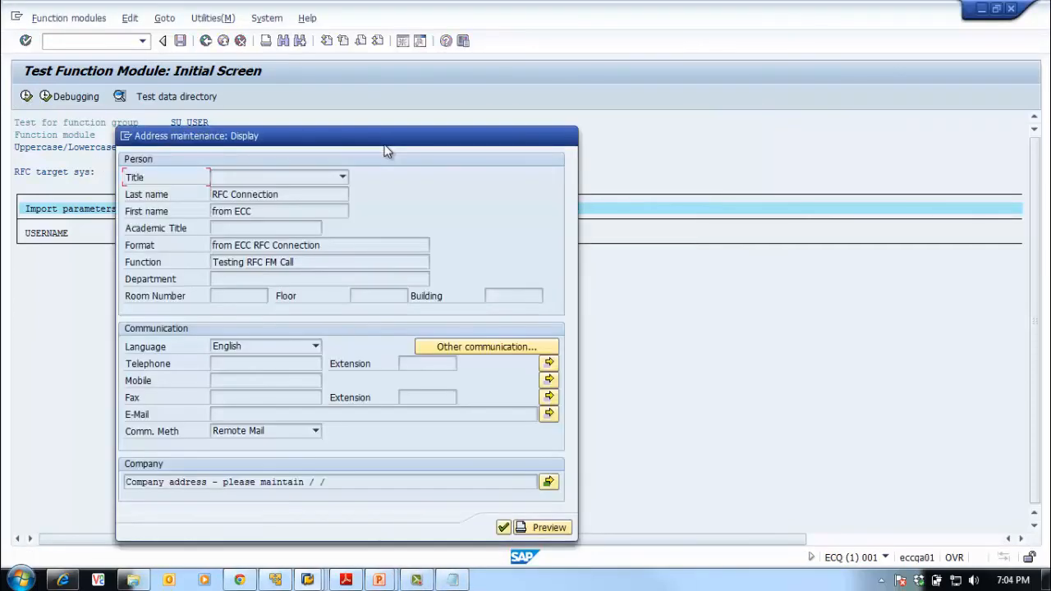
drag(215, 262, 336, 266)
drag(372, 138, 498, 66)
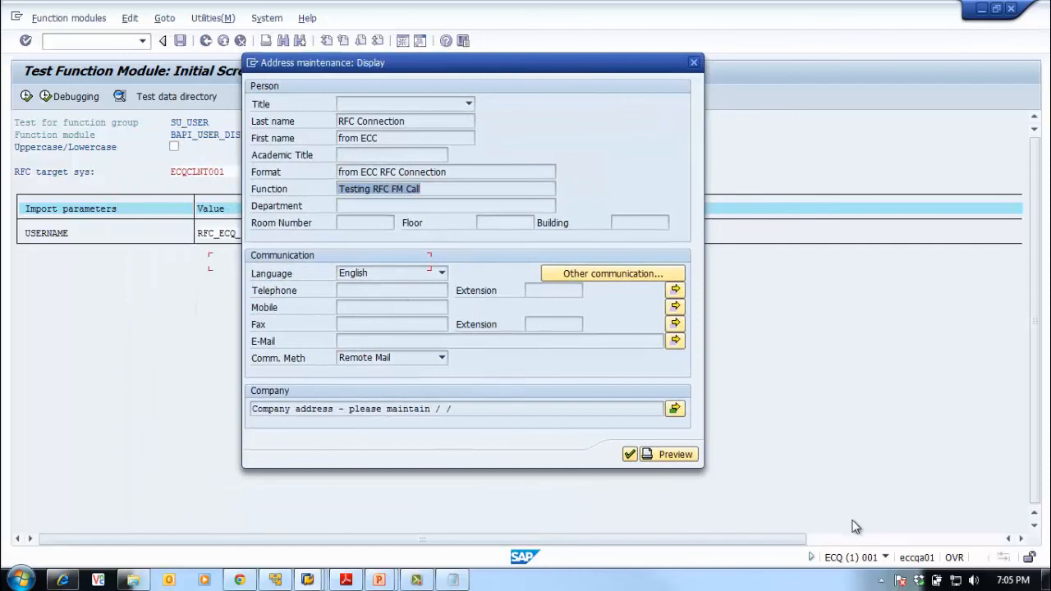
click(628, 455)
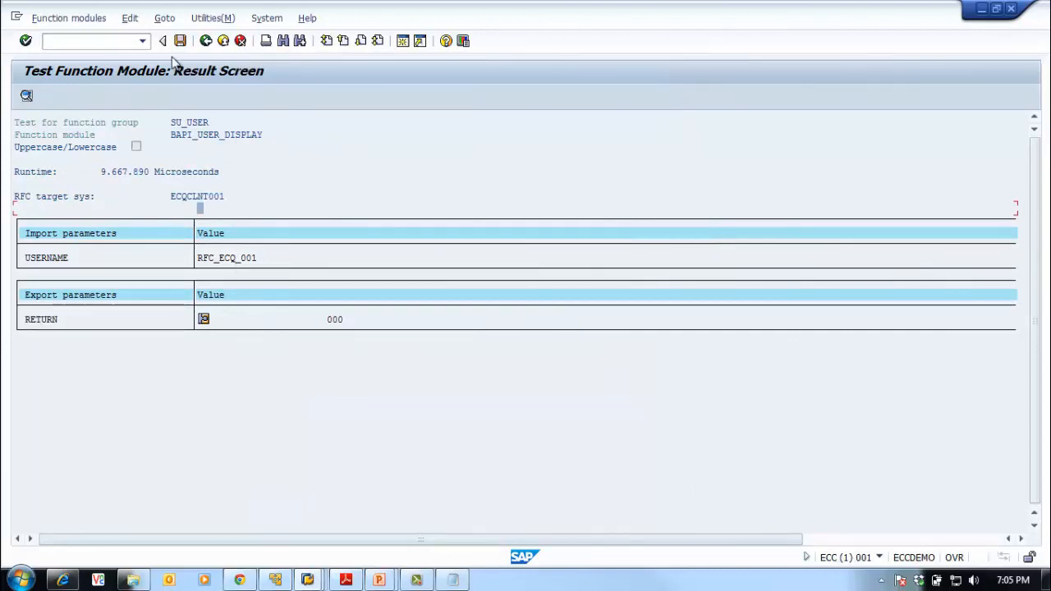
click(206, 42)
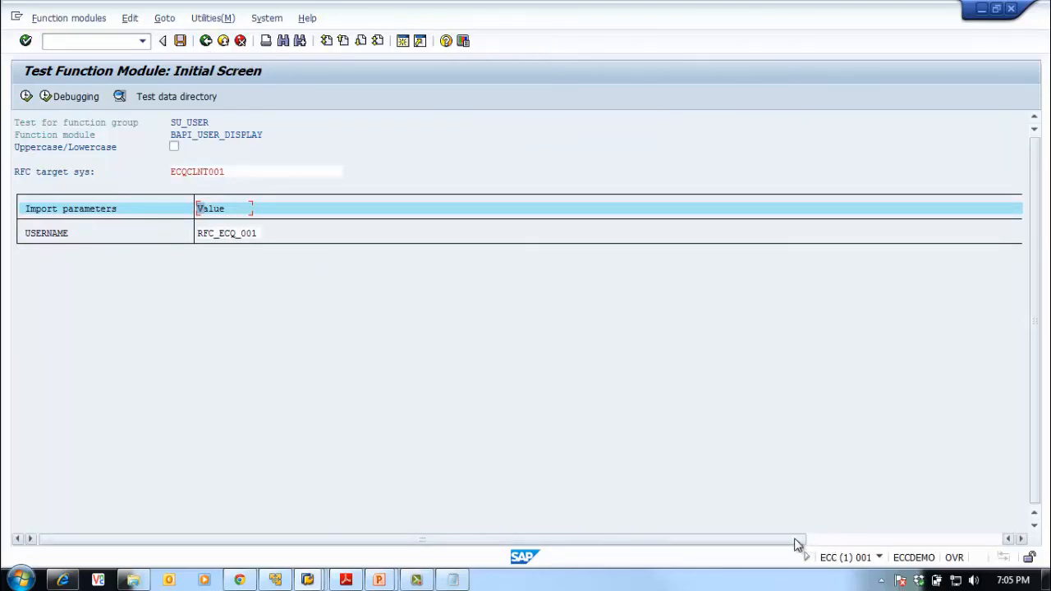
Switch to the ECQ User Maintenance session through SAP Logon and log it off
click(882, 582)
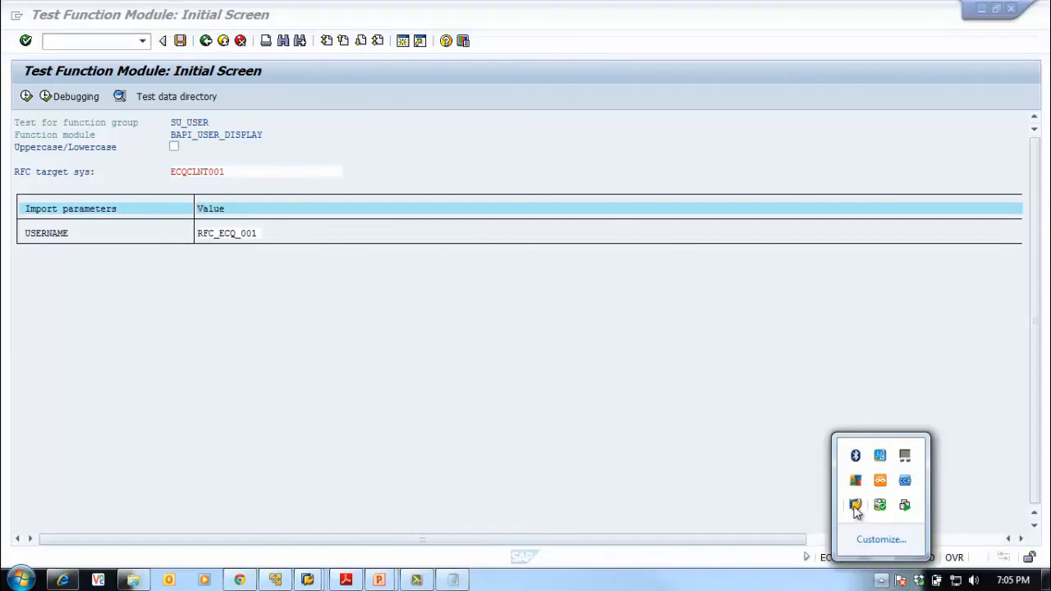
click(855, 505)
right_click(855, 507)
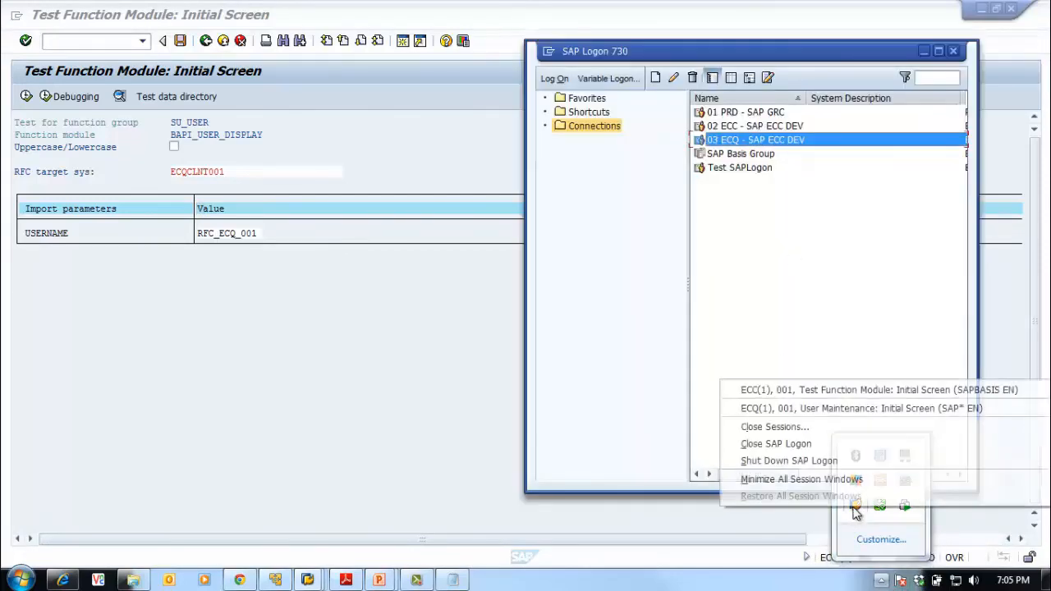
click(857, 405)
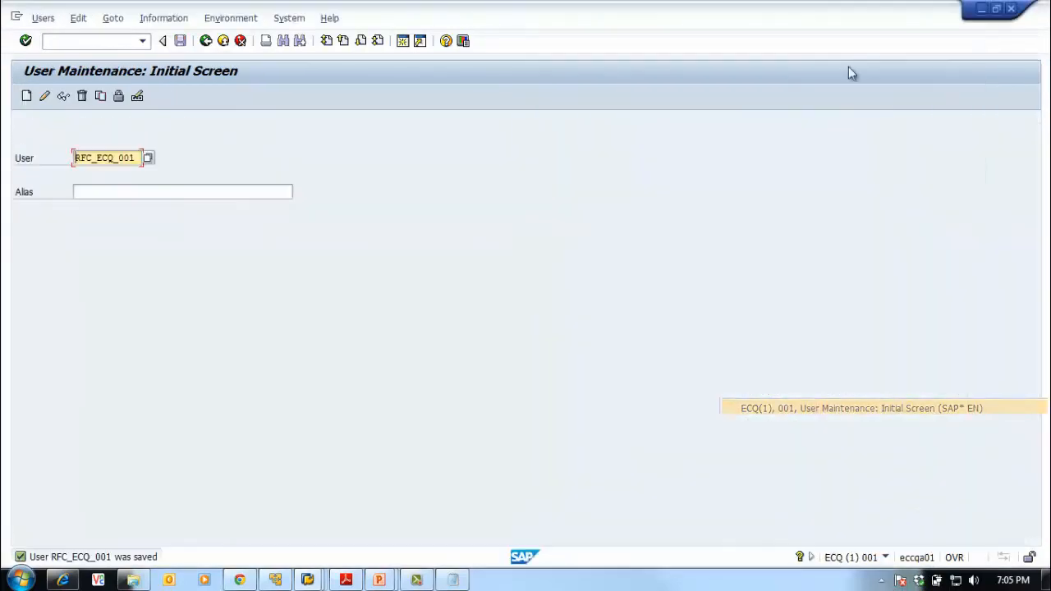
click(1011, 8)
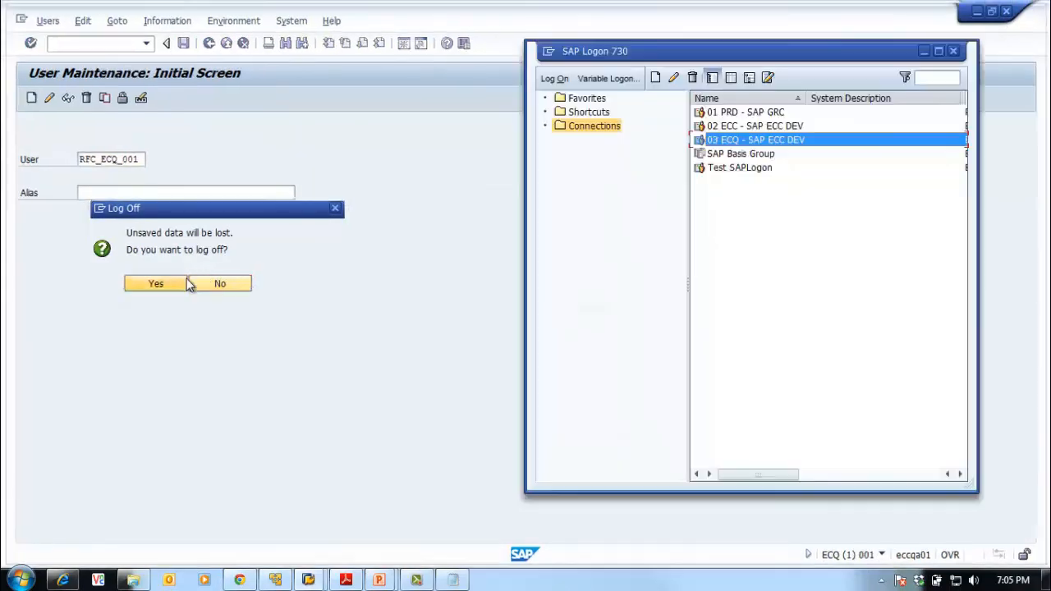
click(188, 284)
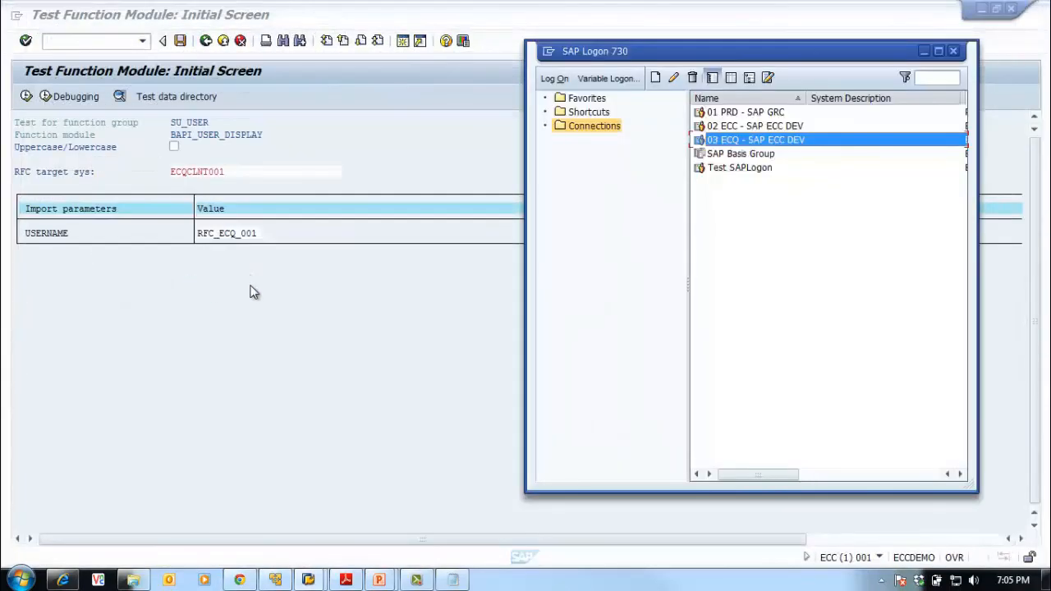
Bring the ECC BAPI_USER_DISPLAY test window back to the front
click(252, 293)
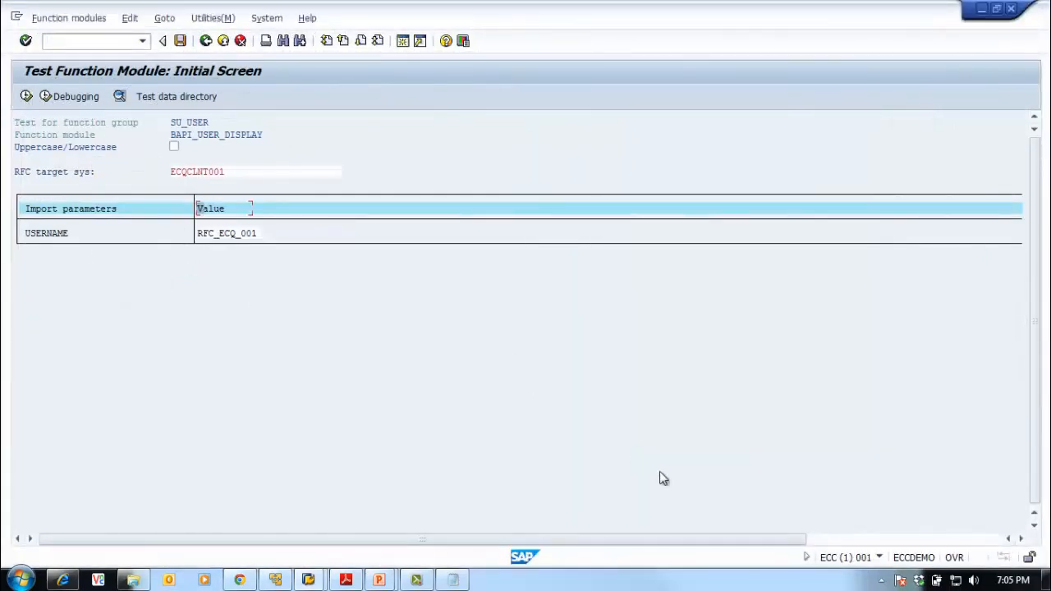
click(900, 580)
click(884, 579)
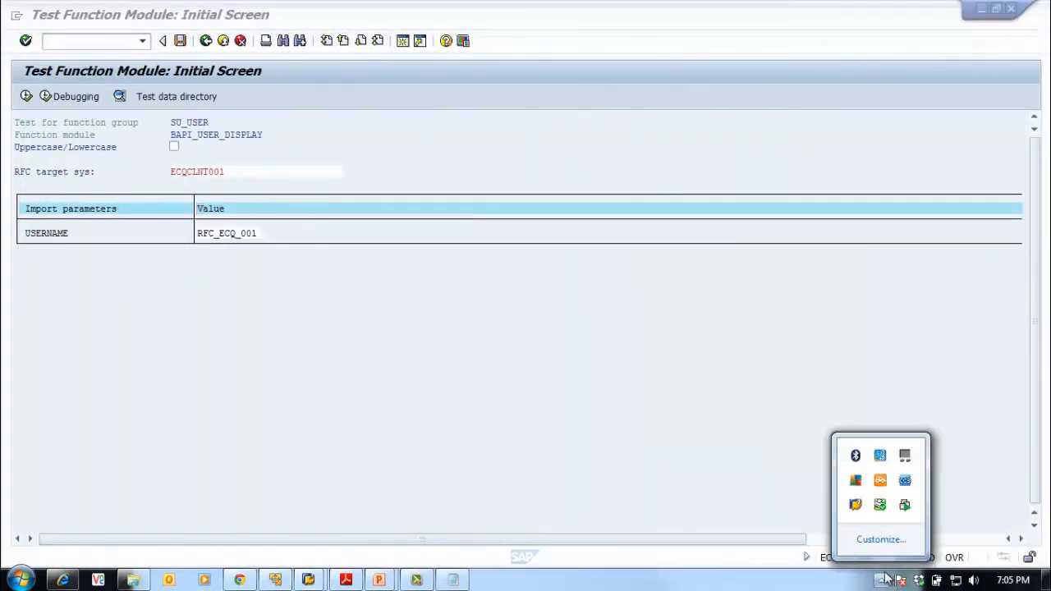
click(854, 505)
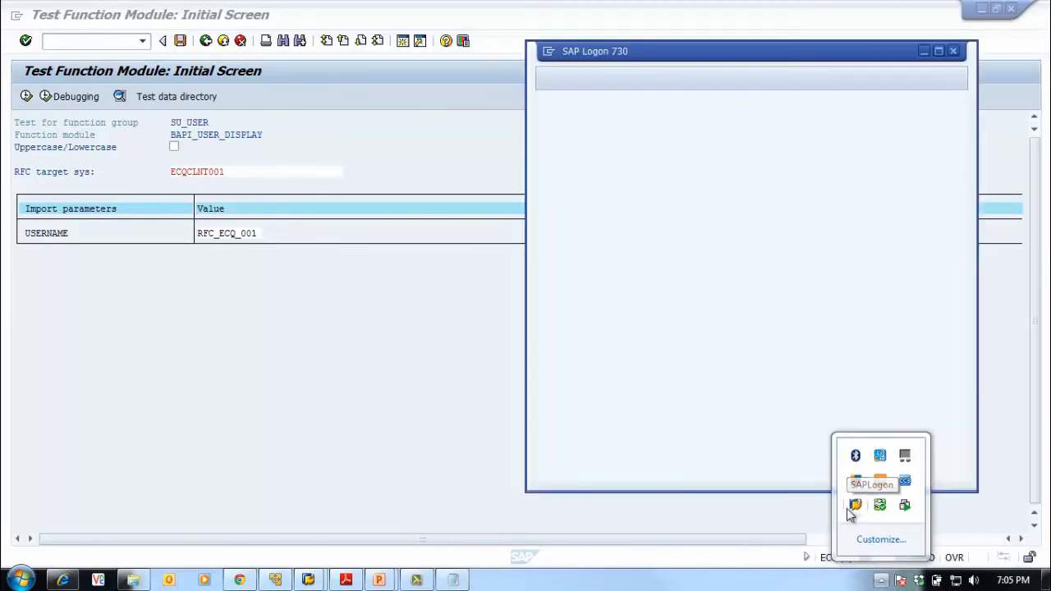
right_click(854, 505)
click(397, 414)
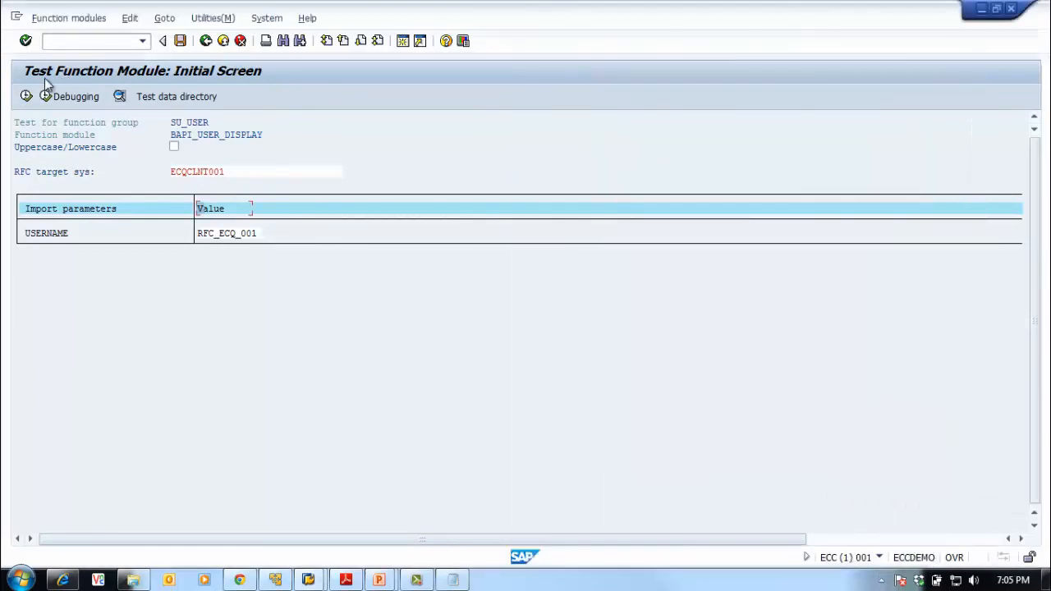
Rerun the remote BAPI_USER_DISPLAY test, close the address popup, and back out to Easy Access
click(26, 96)
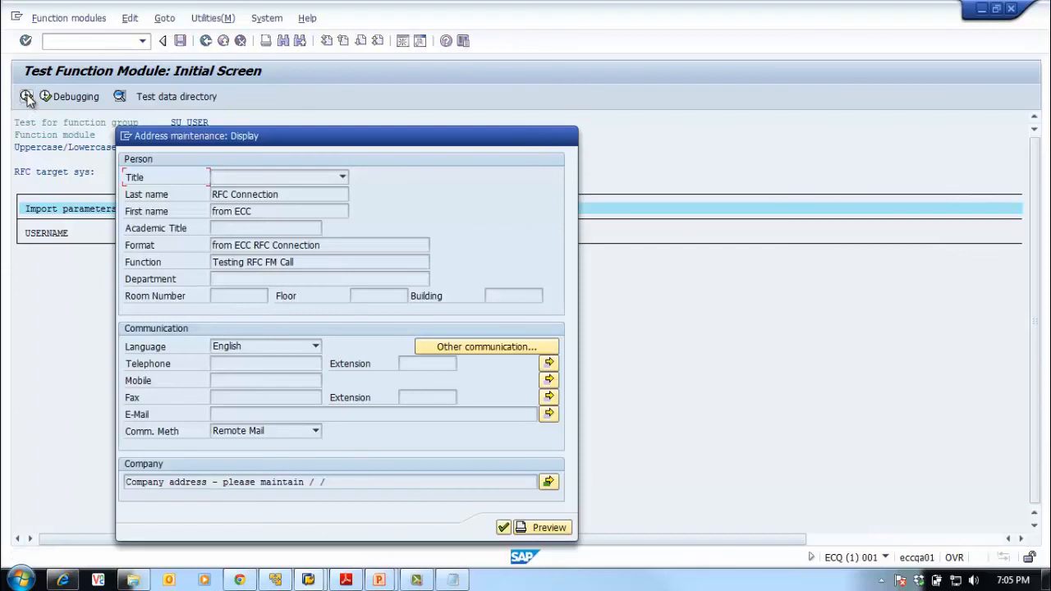
drag(364, 134, 447, 83)
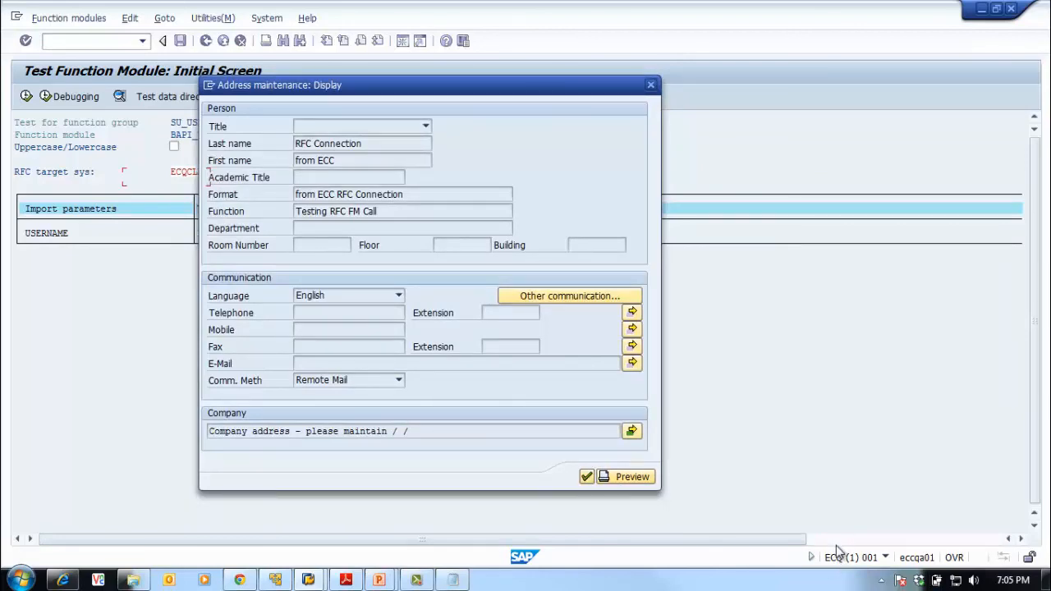
click(587, 477)
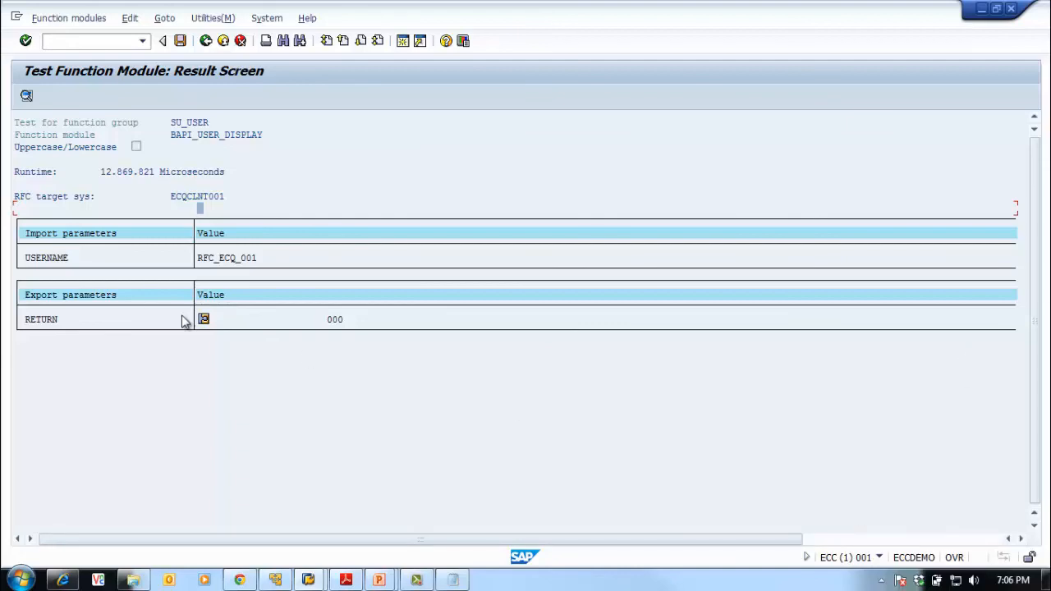
click(207, 41)
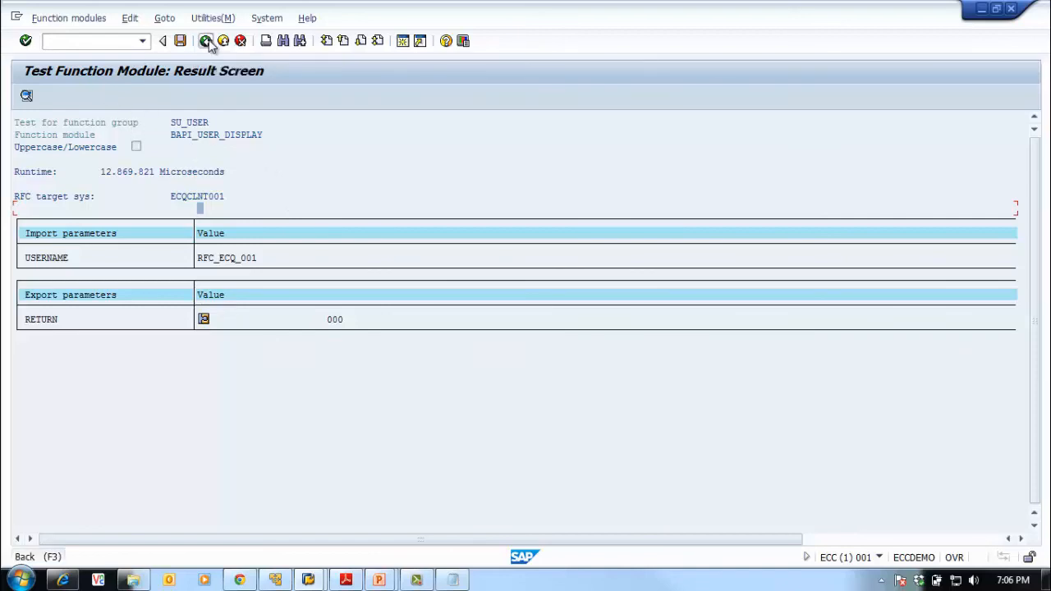
click(207, 41)
click(206, 41)
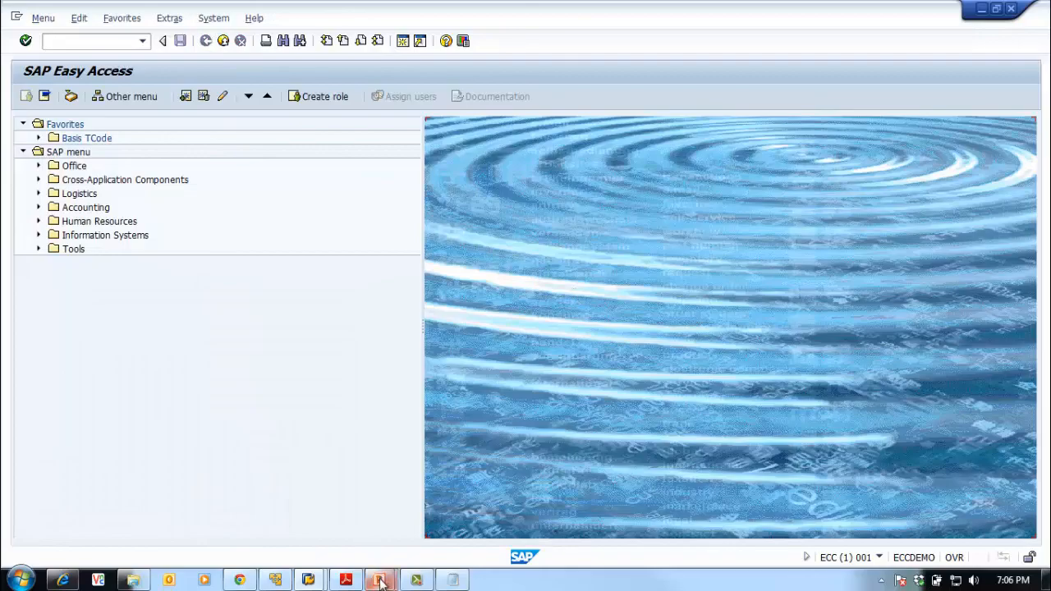
Return to the slide show and advance to the 'Testing RFC Connection' slide
mouse_move(379, 580)
click(423, 519)
click(414, 397)
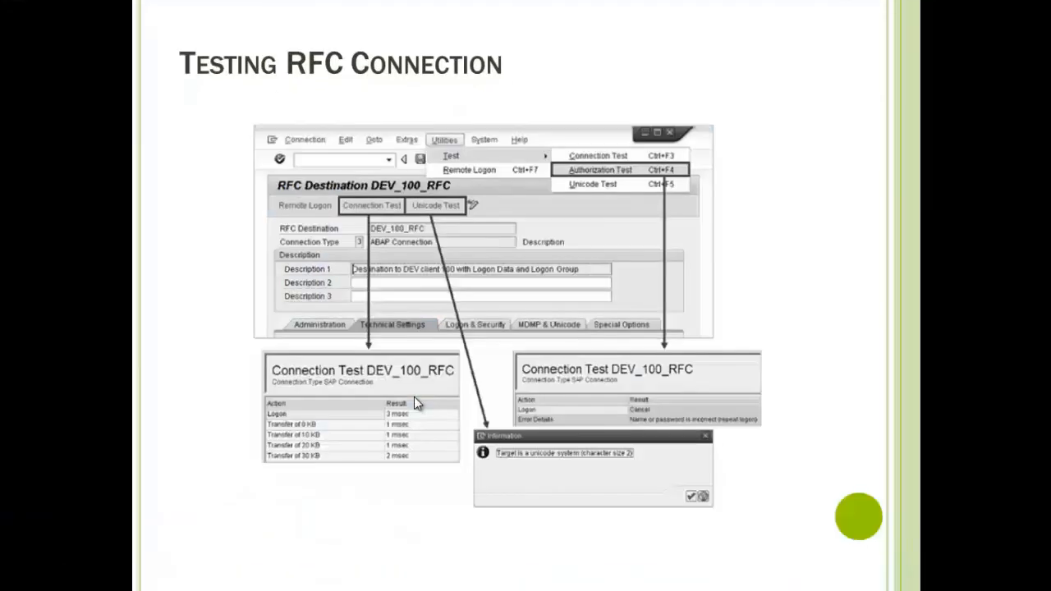